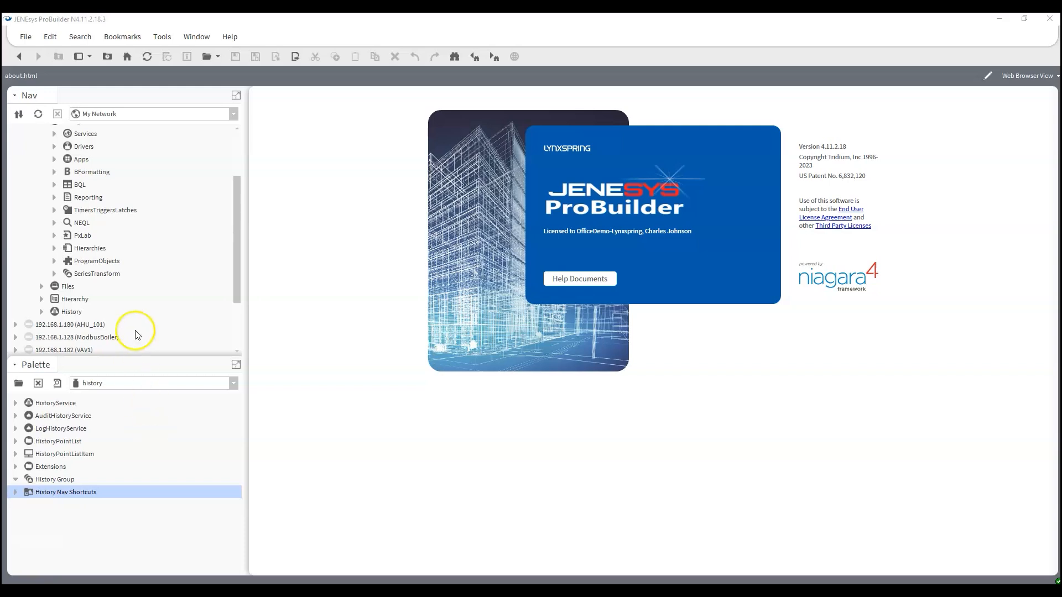
# - Expand the BQL folder in the station's navigation tree and enlarge the navigation pane over the palette
pyautogui.scroll(1, 142, 326)
pyautogui.click(55, 223)
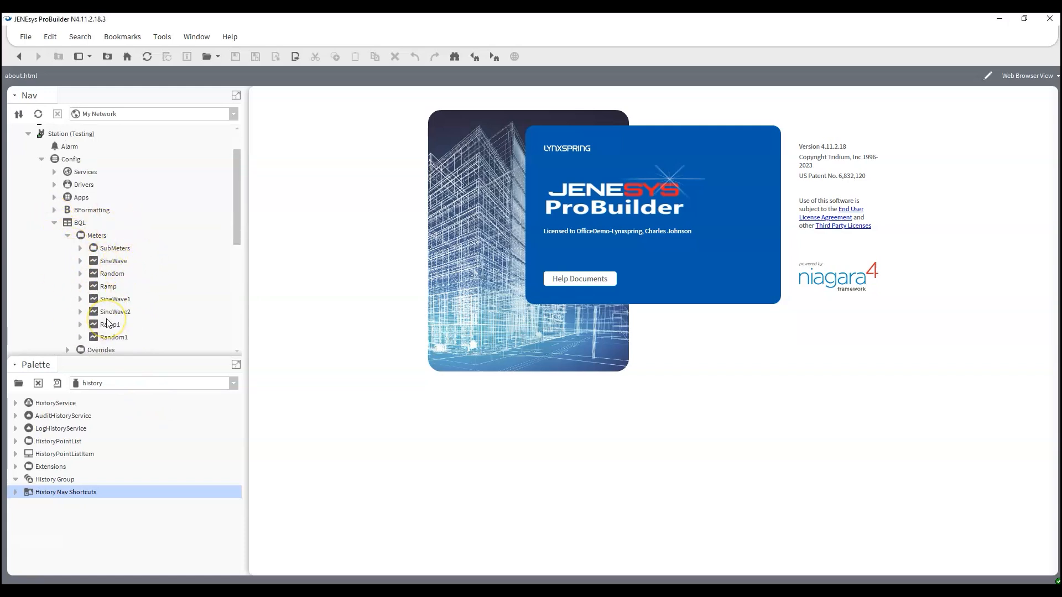
pyautogui.moveTo(119, 357); pyautogui.dragTo(126, 437)
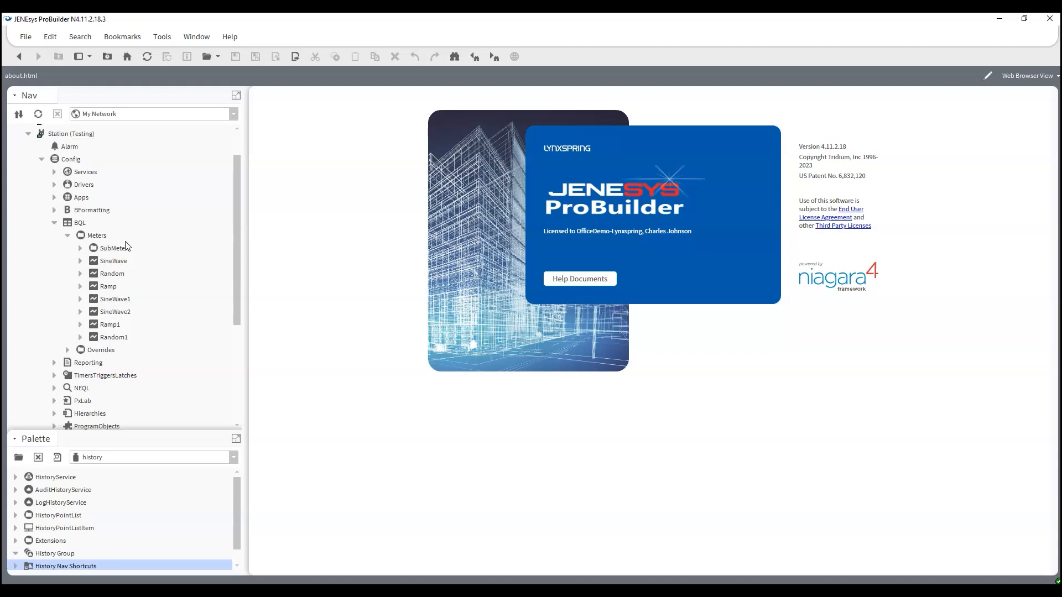
# - Open the Metadata Browser view for the Testing station's Config node
pyautogui.rightClick(74, 159)
pyautogui.moveTo(73, 160)
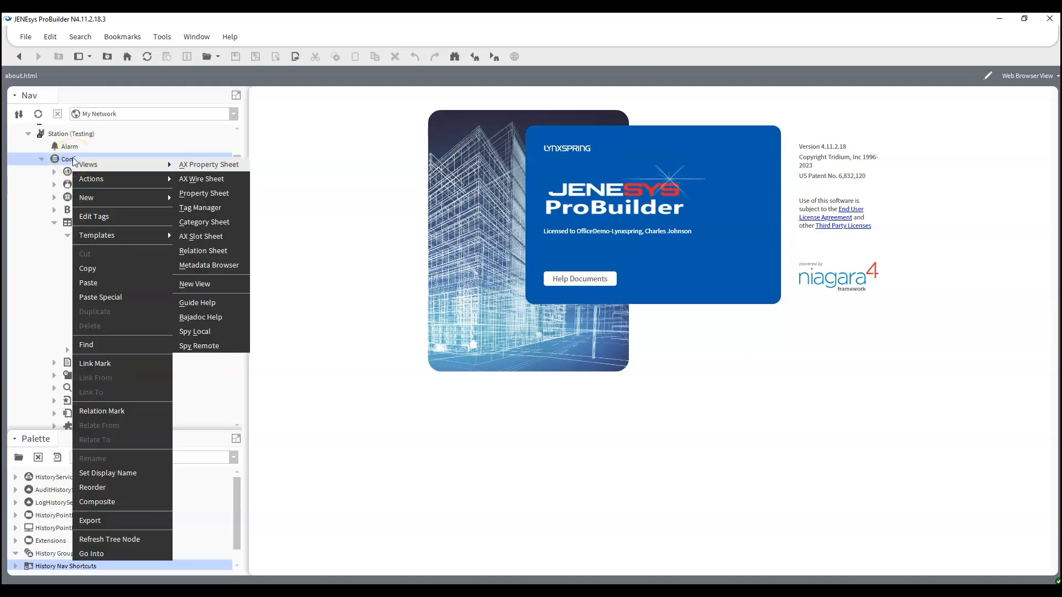
pyautogui.click(228, 267)
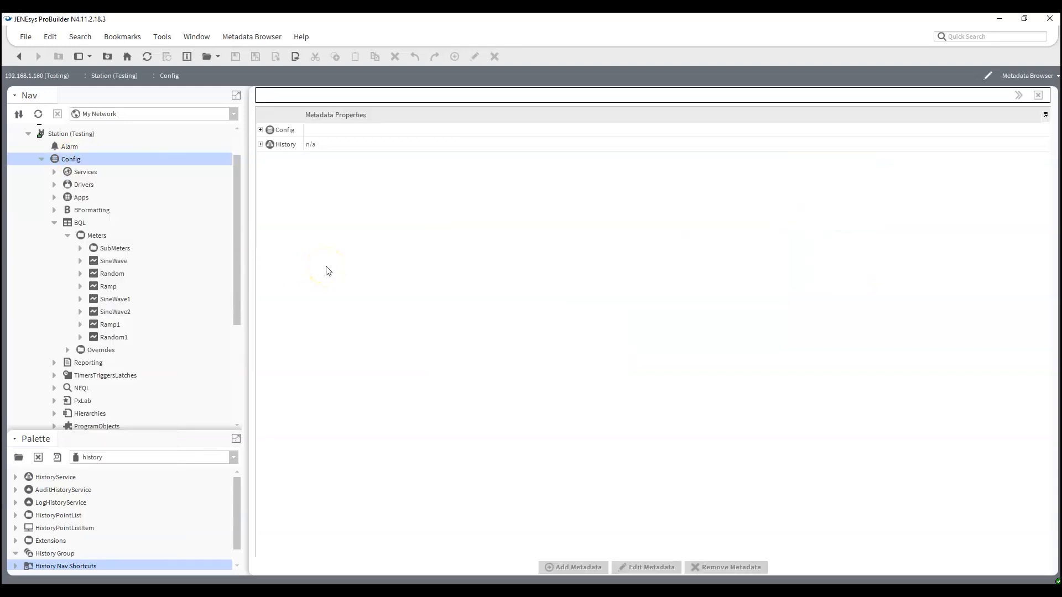
# - Expand Config, BQL, Meters and SubMeters in the Metadata Browser's component tree
pyautogui.click(260, 131)
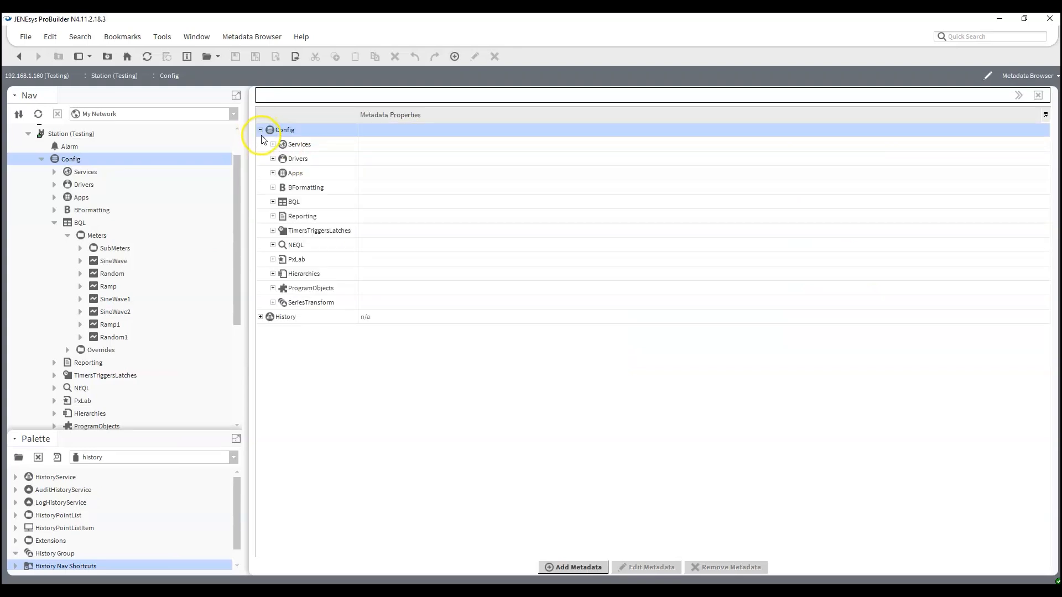
pyautogui.click(273, 202)
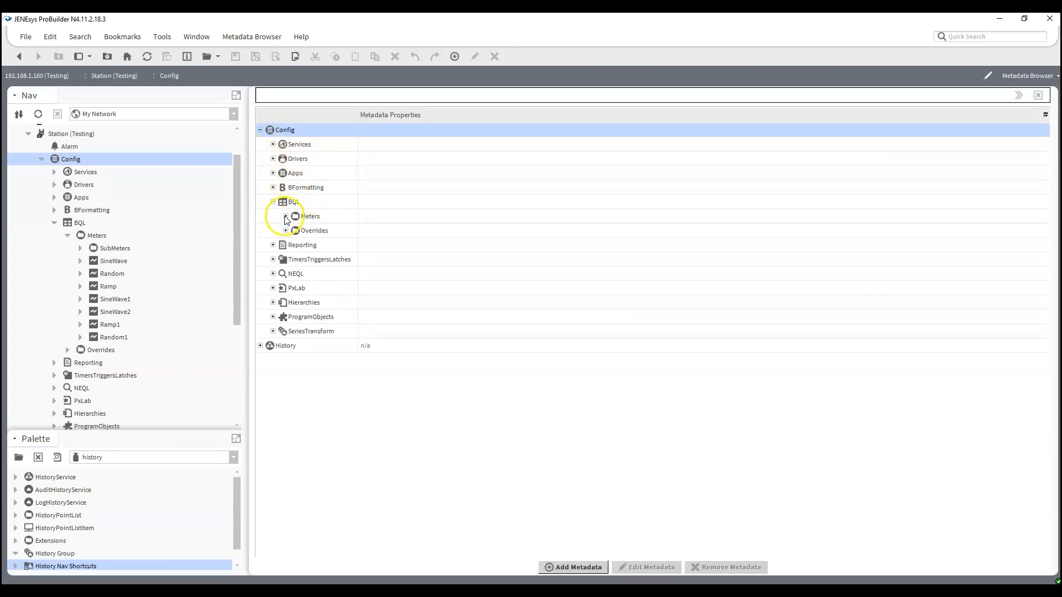
pyautogui.click(286, 216)
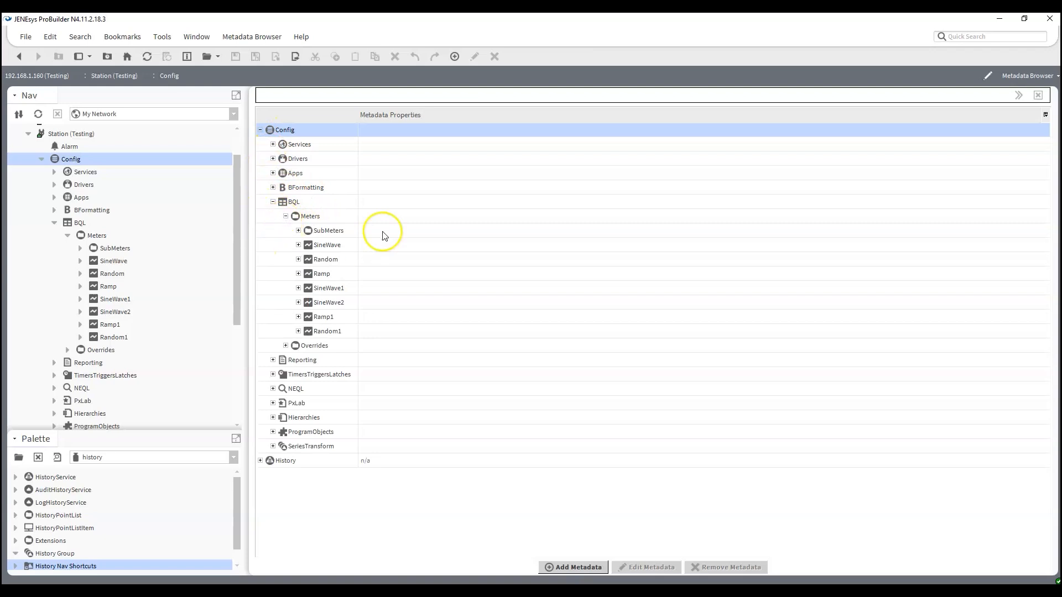
pyautogui.click(299, 231)
# - Expand all seven points in the SubMeters folder, from SineWave through Random1, to list their extensions
pyautogui.scroll(-1, 296, 227)
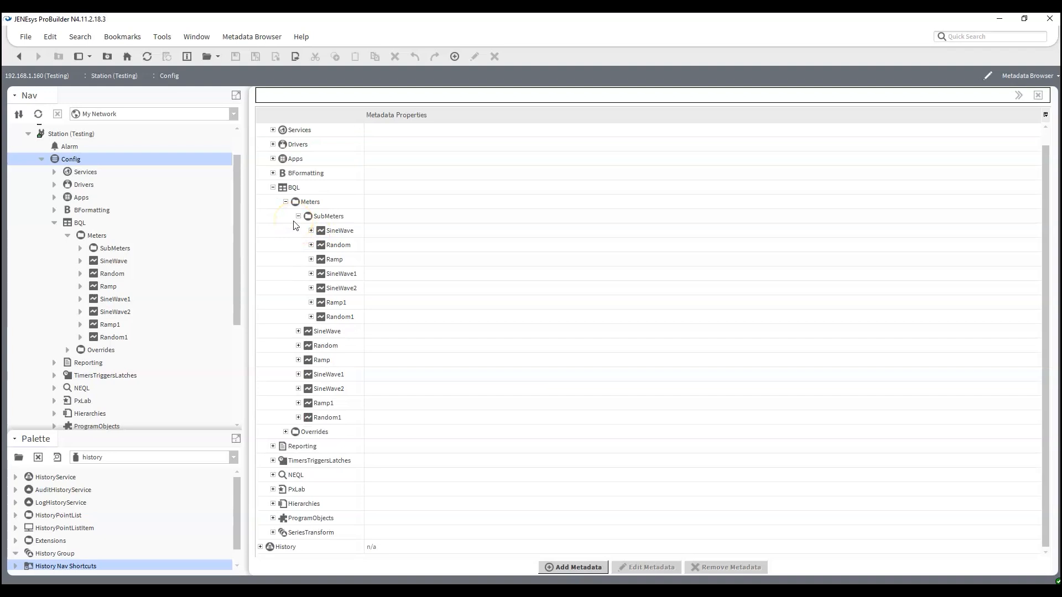
pyautogui.click(310, 231)
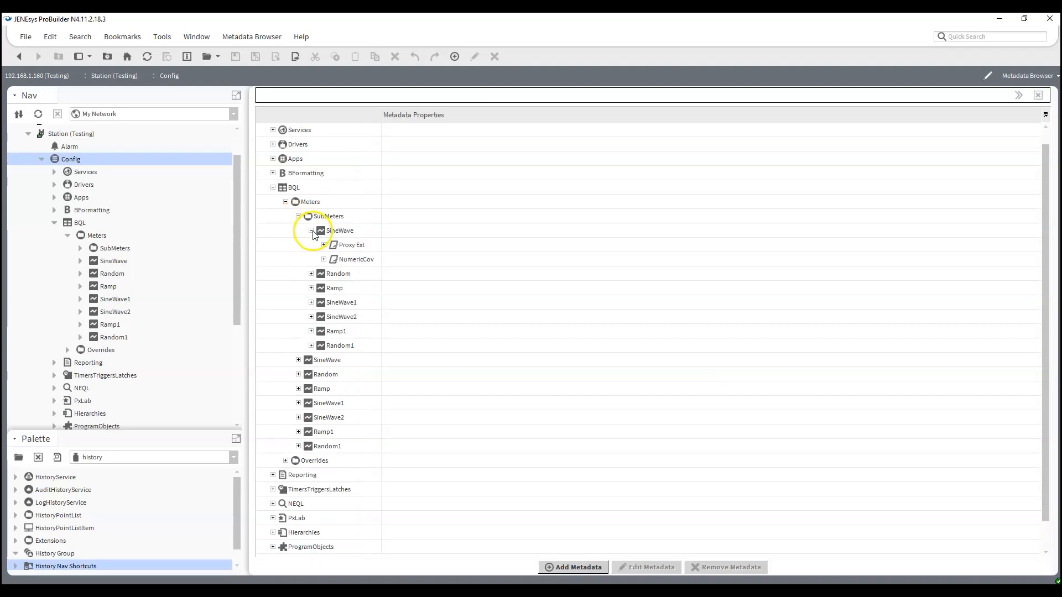
pyautogui.click(311, 274)
pyautogui.click(311, 317)
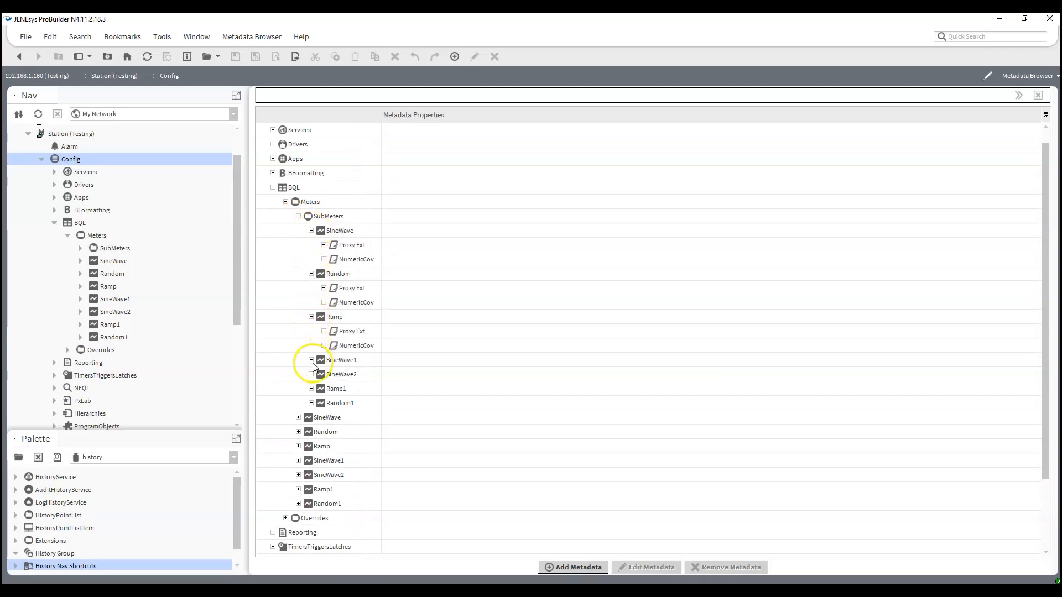
pyautogui.click(311, 360)
pyautogui.click(311, 403)
pyautogui.click(311, 446)
pyautogui.click(310, 489)
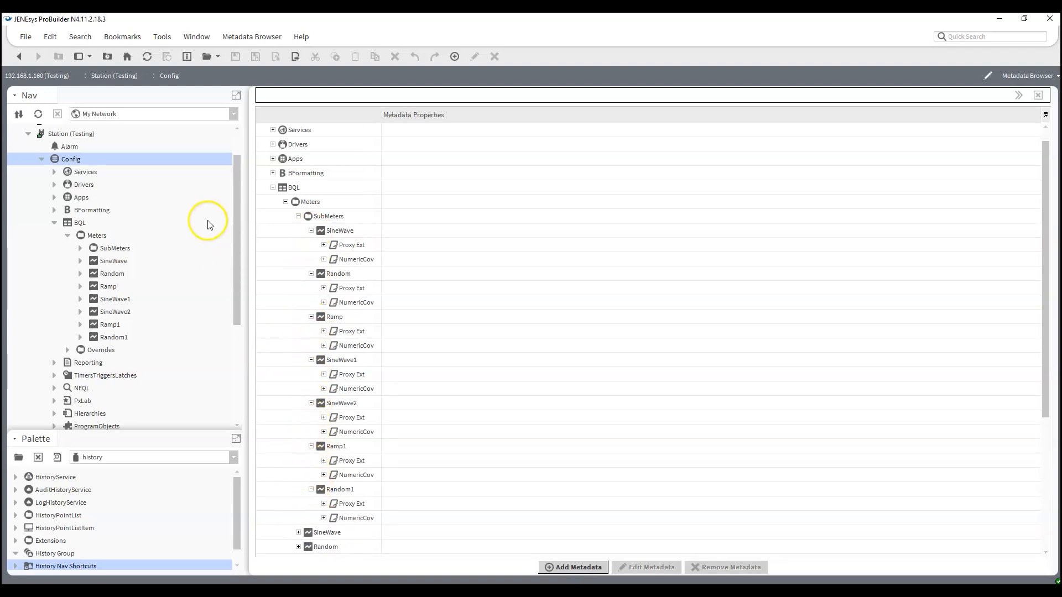
# - Expand the seven points located directly under Meters, from SineWave through Random1, to list their extensions
pyautogui.scroll(-4, 263, 288)
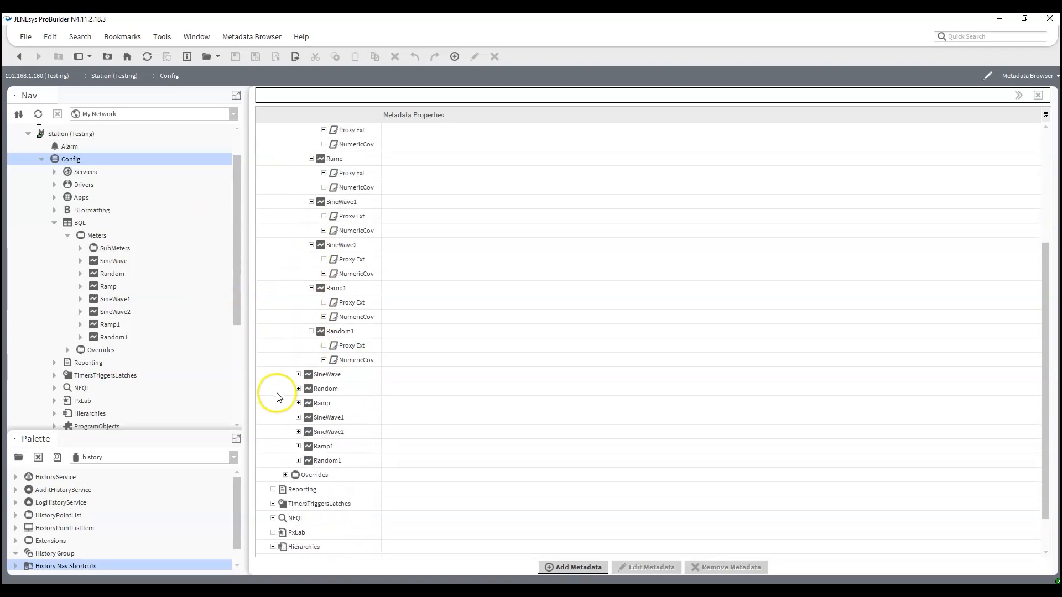
pyautogui.click(299, 374)
pyautogui.click(298, 417)
pyautogui.click(299, 461)
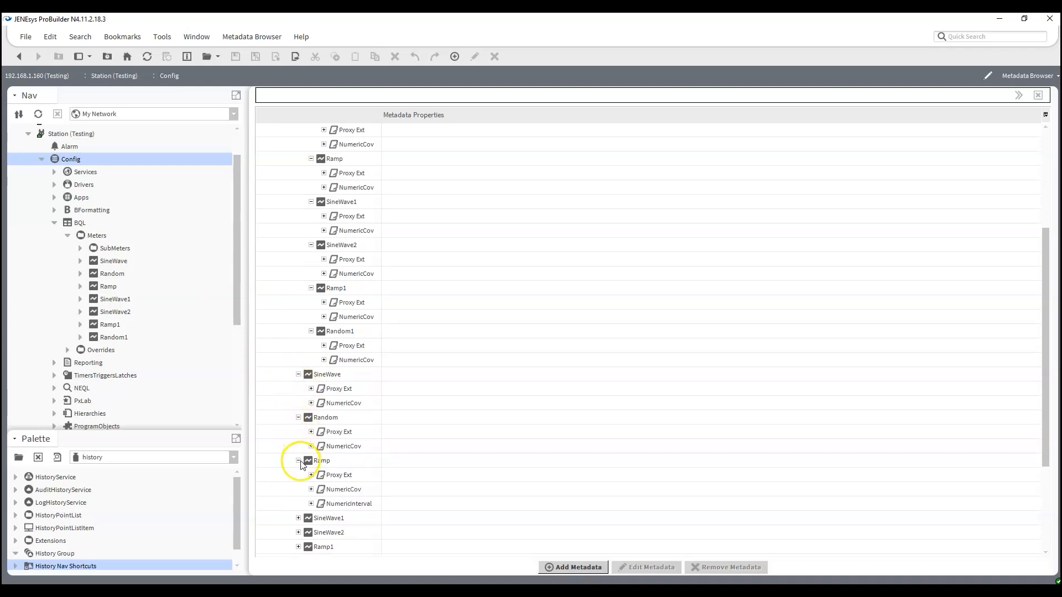
pyautogui.click(299, 518)
pyautogui.scroll(-3, 289, 481)
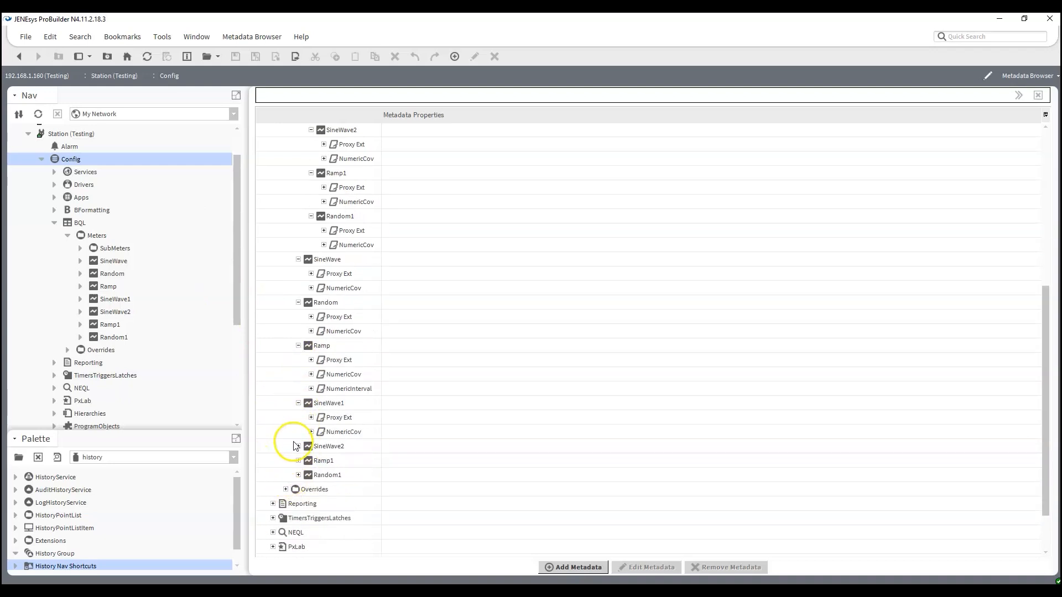
pyautogui.click(299, 446)
pyautogui.click(299, 489)
pyautogui.click(299, 532)
# - Expand the NumericCov extension of each of the seven SubMeters points to expose their History Config nodes
pyautogui.scroll(4, 316, 382)
pyautogui.scroll(3, 324, 365)
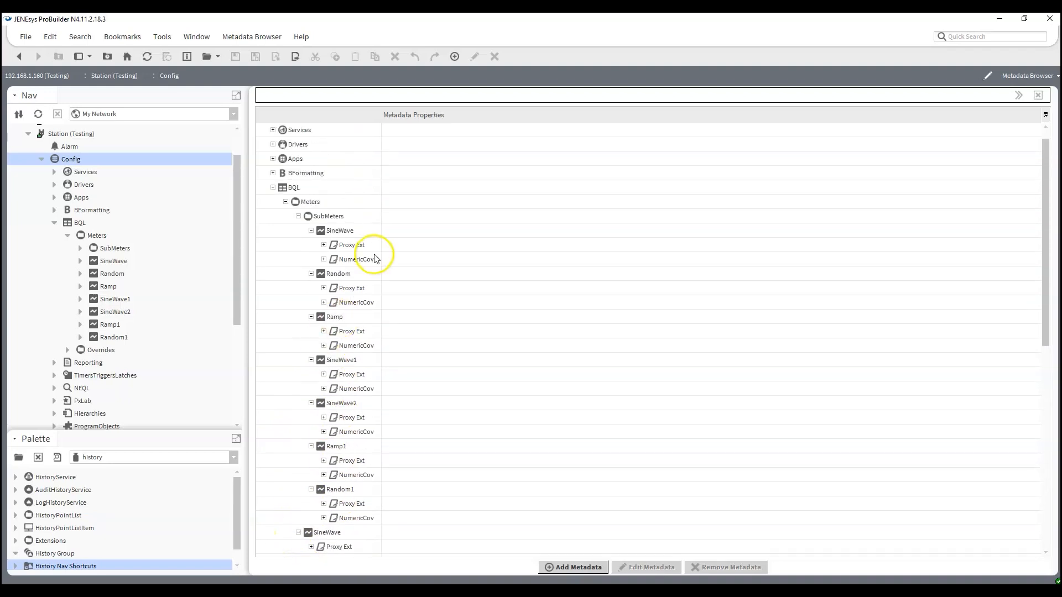
pyautogui.click(323, 259)
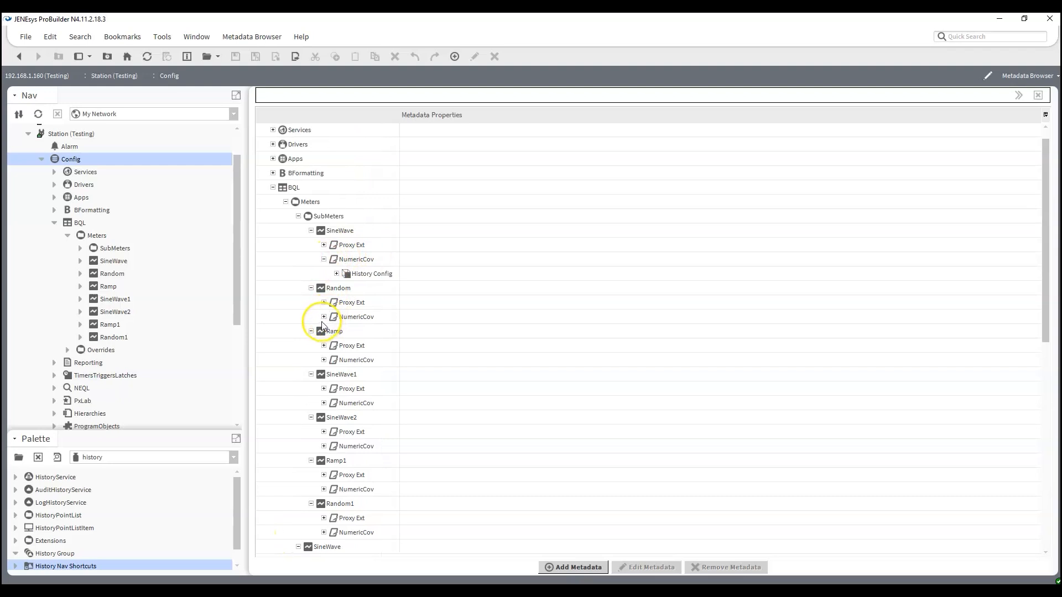
pyautogui.click(323, 317)
pyautogui.scroll(-2, 324, 316)
pyautogui.click(324, 302)
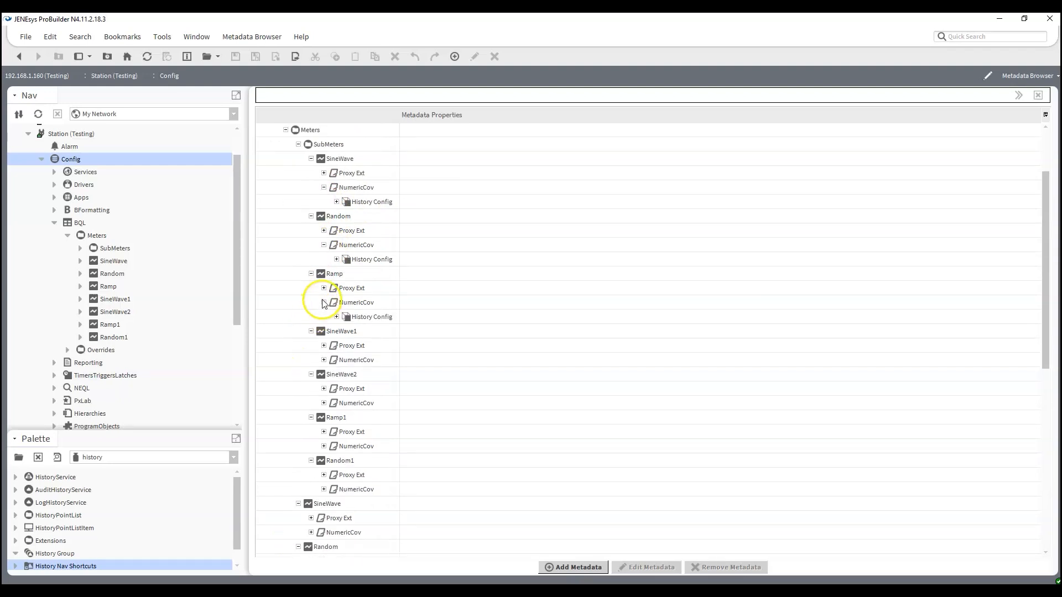
pyautogui.click(323, 359)
pyautogui.scroll(-1, 321, 370)
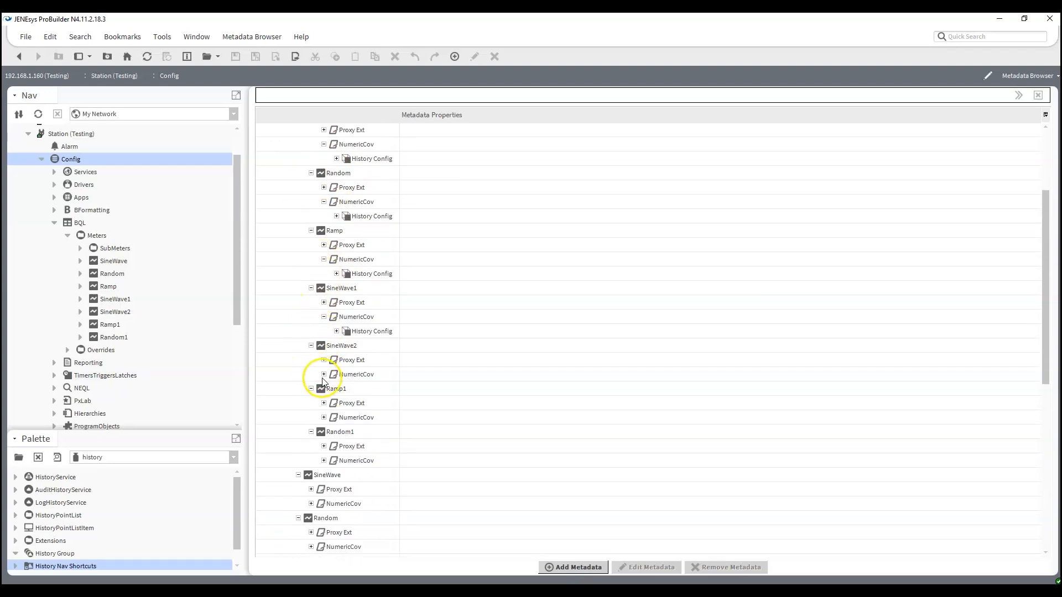
pyautogui.click(324, 375)
pyautogui.scroll(-2, 324, 371)
pyautogui.click(324, 359)
pyautogui.scroll(-2, 321, 365)
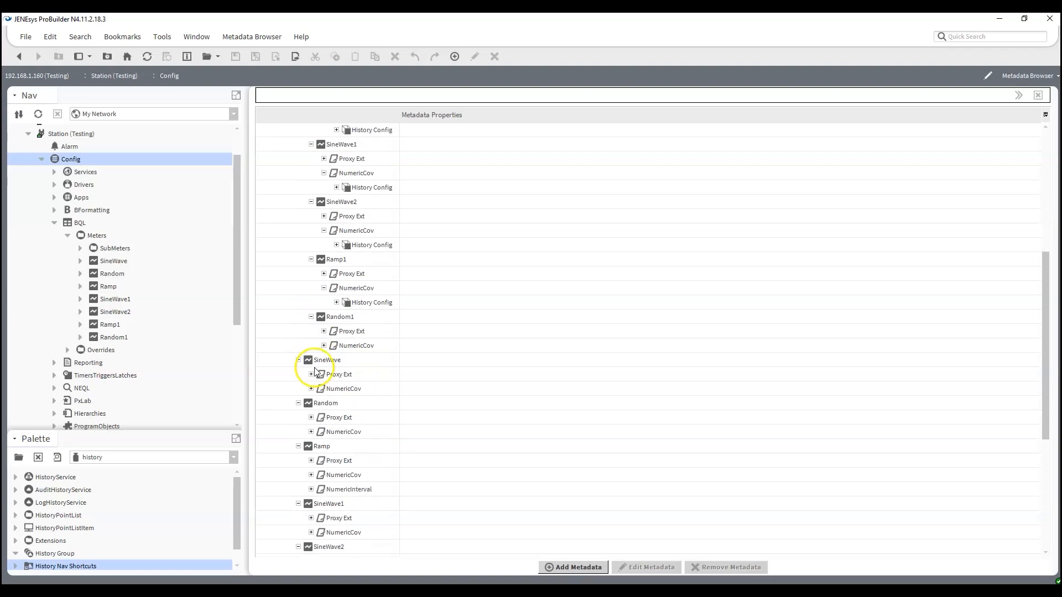
pyautogui.click(323, 345)
# - Expand the NumericCov extension of each of the seven points directly under Meters to expose their History Config nodes
pyautogui.click(311, 403)
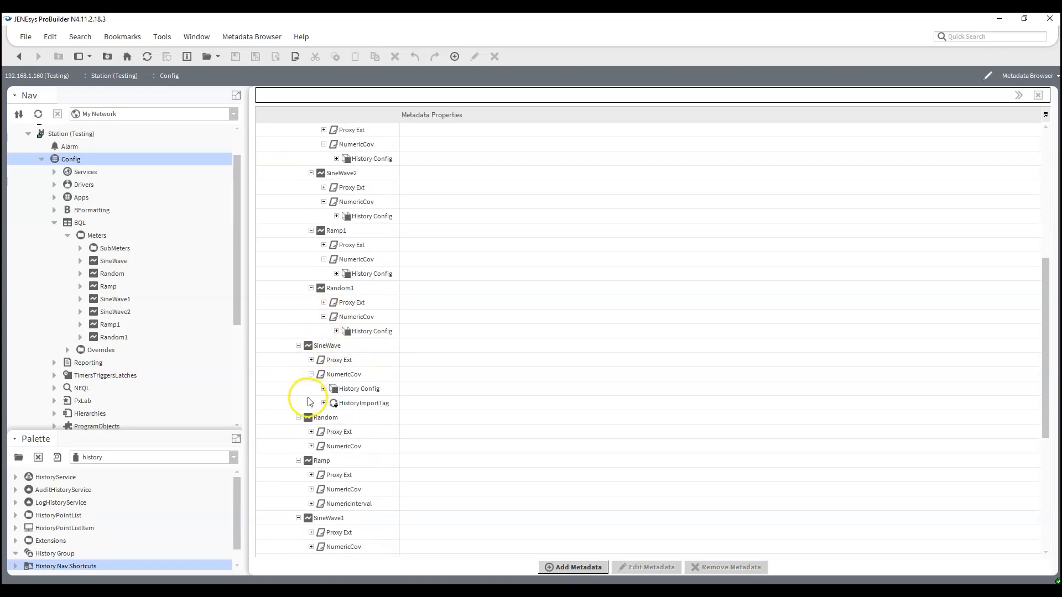
pyautogui.scroll(-2, 311, 401)
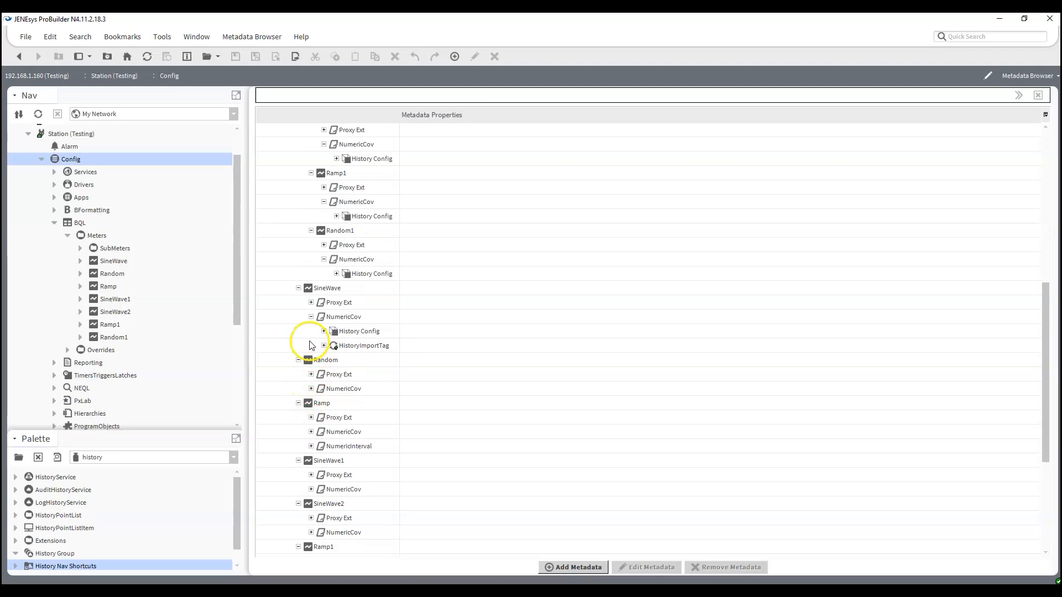
pyautogui.click(311, 388)
pyautogui.scroll(-2, 307, 406)
pyautogui.click(311, 389)
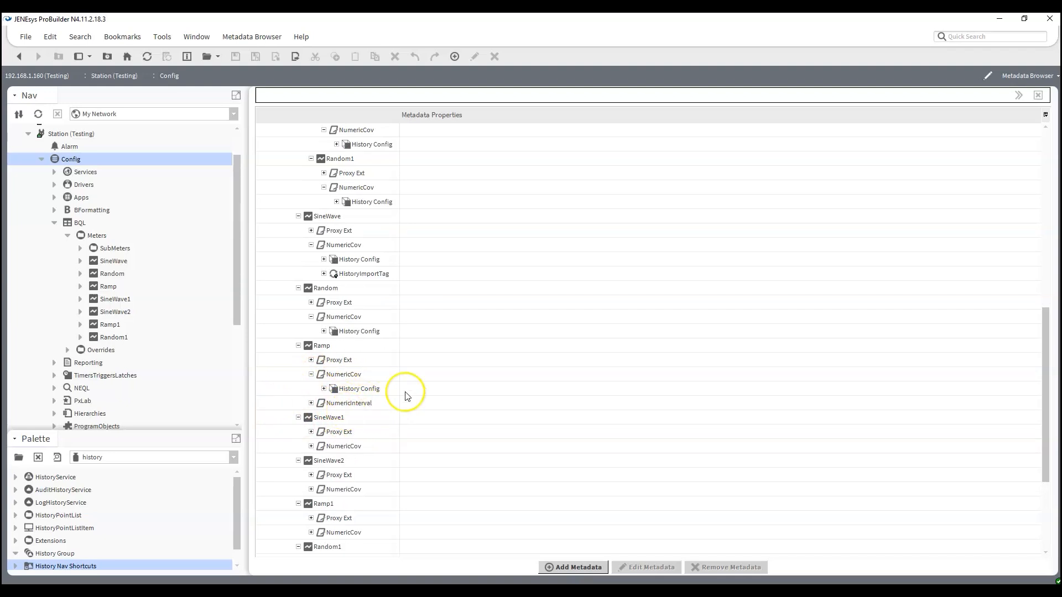
pyautogui.scroll(-1, 361, 390)
pyautogui.scroll(-1, 360, 390)
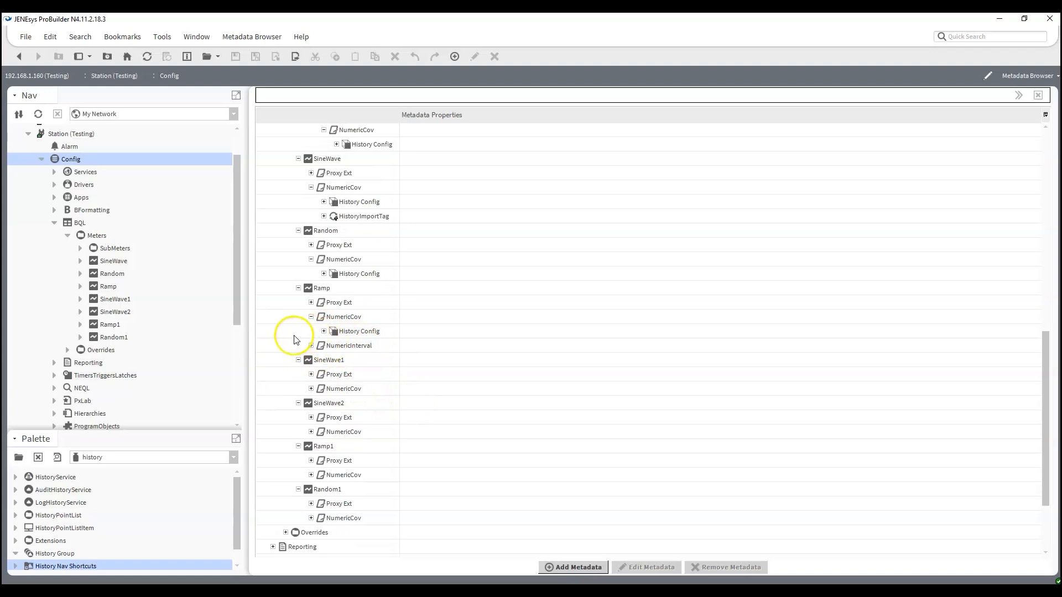
pyautogui.scroll(-2, 309, 332)
pyautogui.click(310, 317)
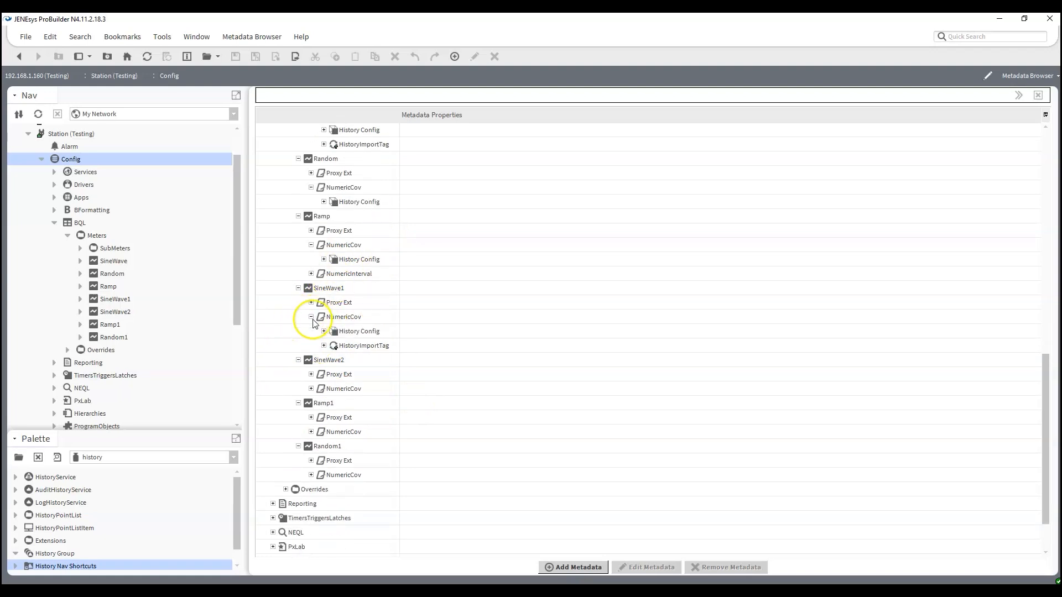
pyautogui.click(311, 389)
pyautogui.click(311, 461)
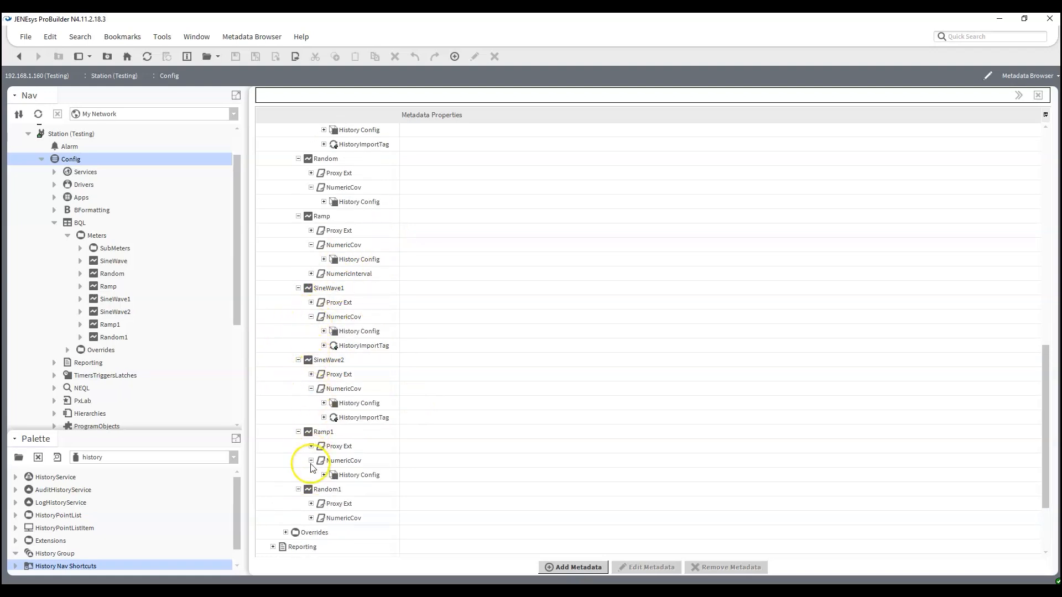
pyautogui.click(311, 519)
# - Add String metadata named building with value Building 1 to the NumericCov History Configs of Ramp and Ramp1 in both Meters and SubMeters
pyautogui.scroll(-2, 422, 410)
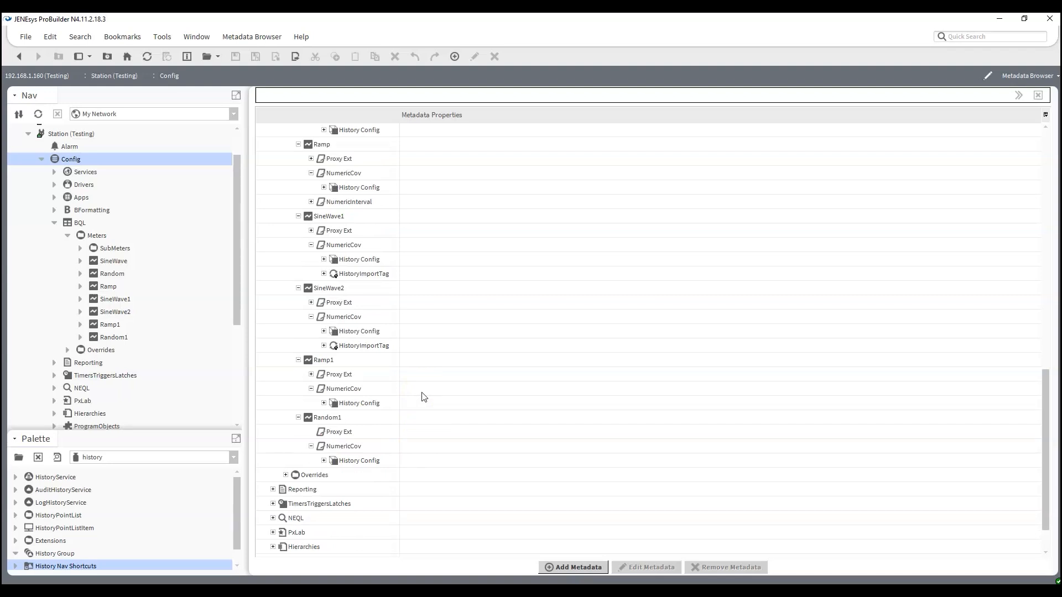
pyautogui.click(374, 405)
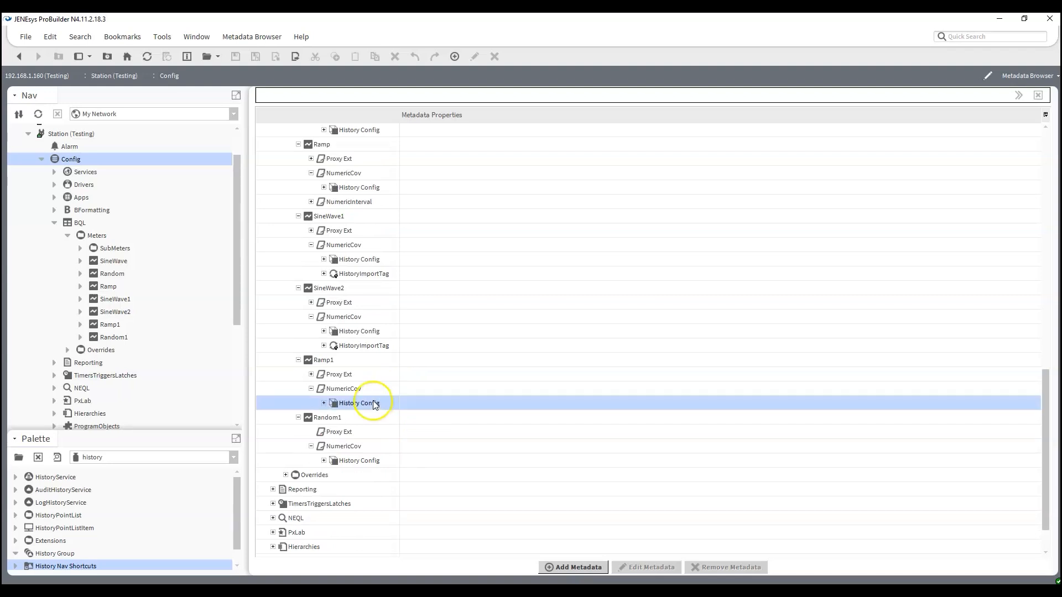
pyautogui.scroll(2, 374, 289)
pyautogui.keyDown('ctrl'); pyautogui.click(372, 274); pyautogui.keyUp('ctrl')
pyautogui.scroll(5, 372, 279)
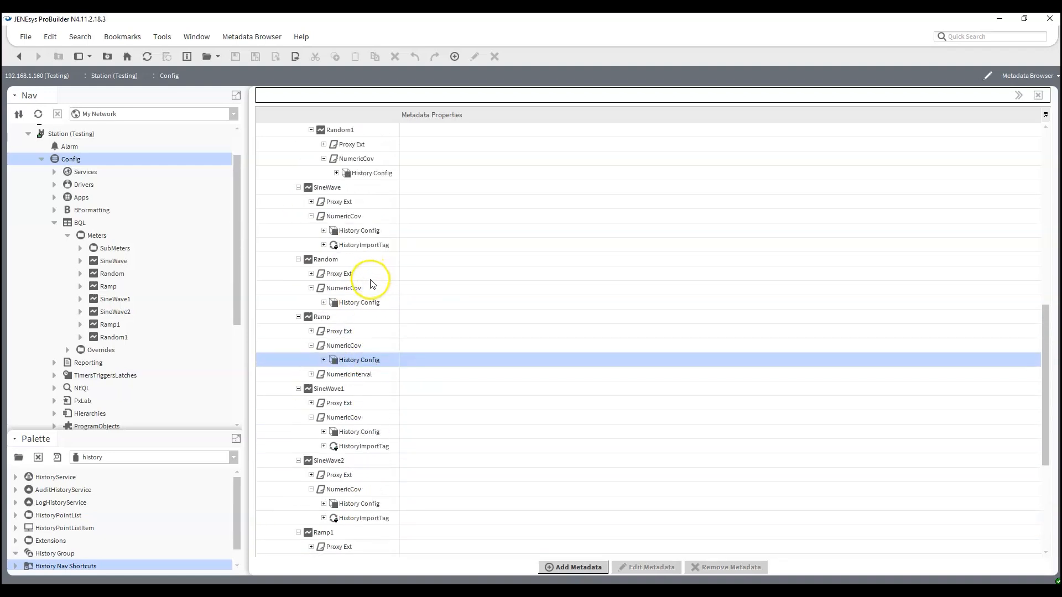
pyautogui.keyDown('ctrl'); pyautogui.click(371, 262); pyautogui.keyUp('ctrl')
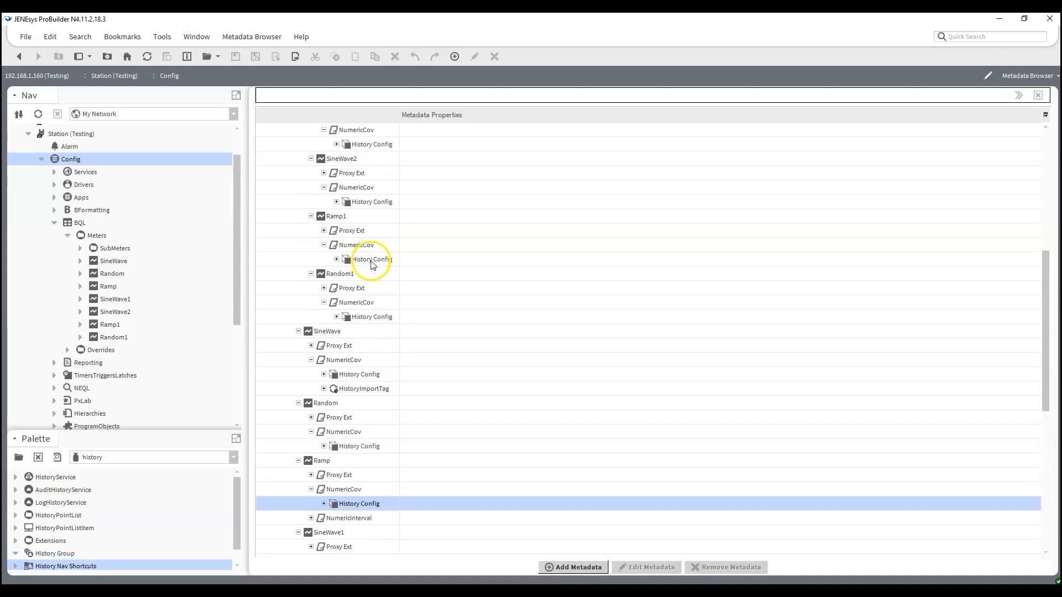
pyautogui.scroll(2, 373, 272)
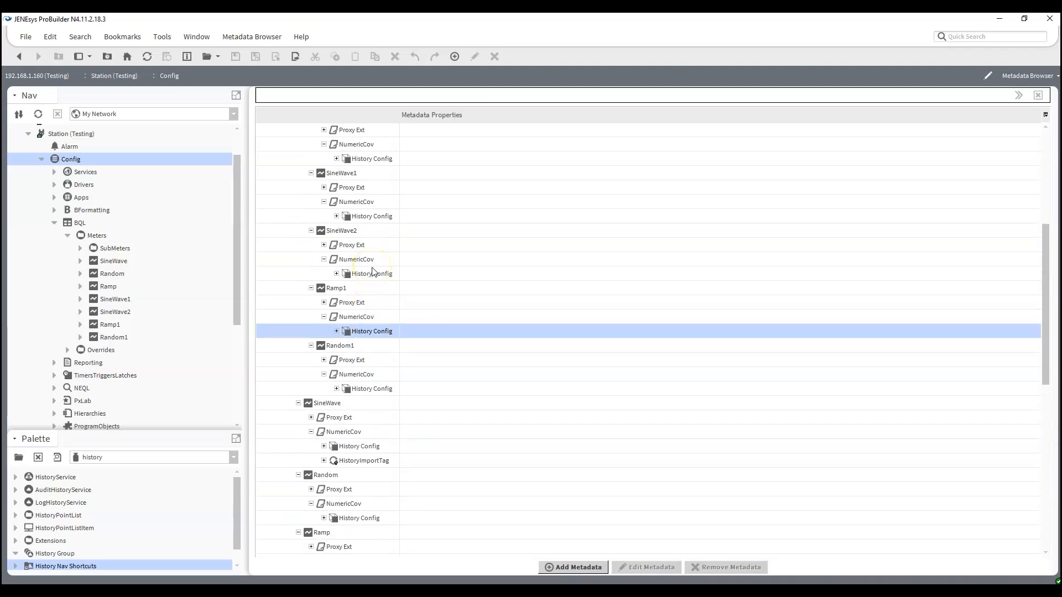
pyautogui.scroll(4, 372, 274)
pyautogui.keyDown('ctrl'); pyautogui.click(373, 297); pyautogui.keyUp('ctrl')
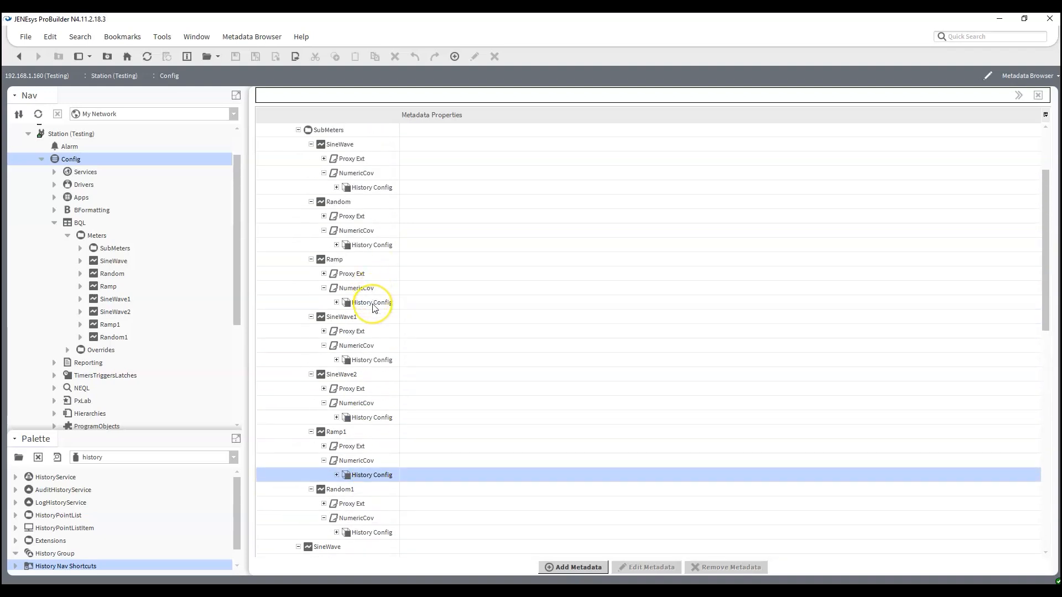
pyautogui.click(573, 566)
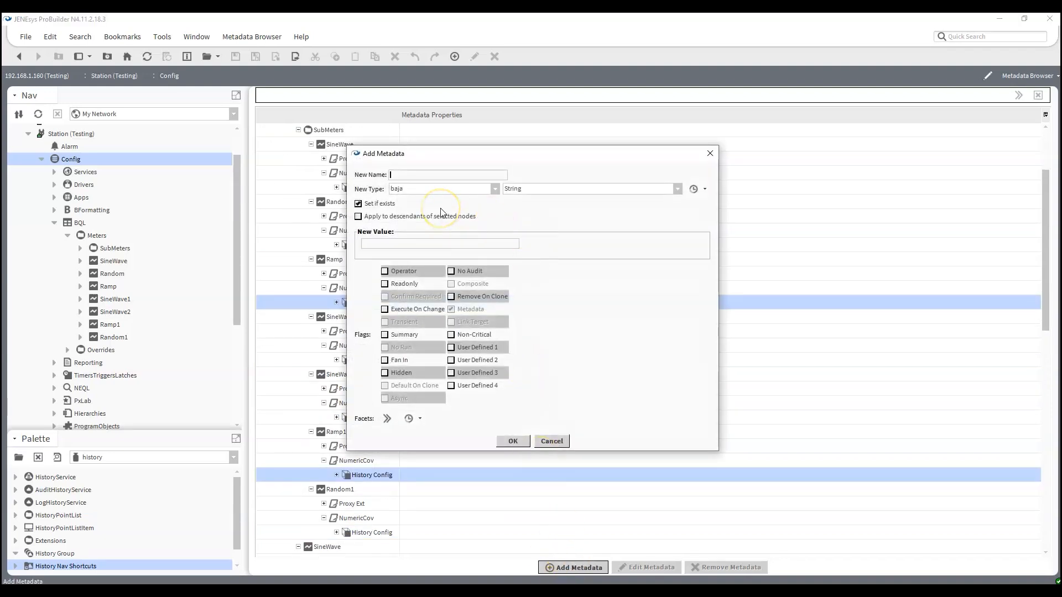
pyautogui.write('buld')
pyautogui.press('BackSpace')
pyautogui.press('BackSpace')
pyautogui.write('ilding')
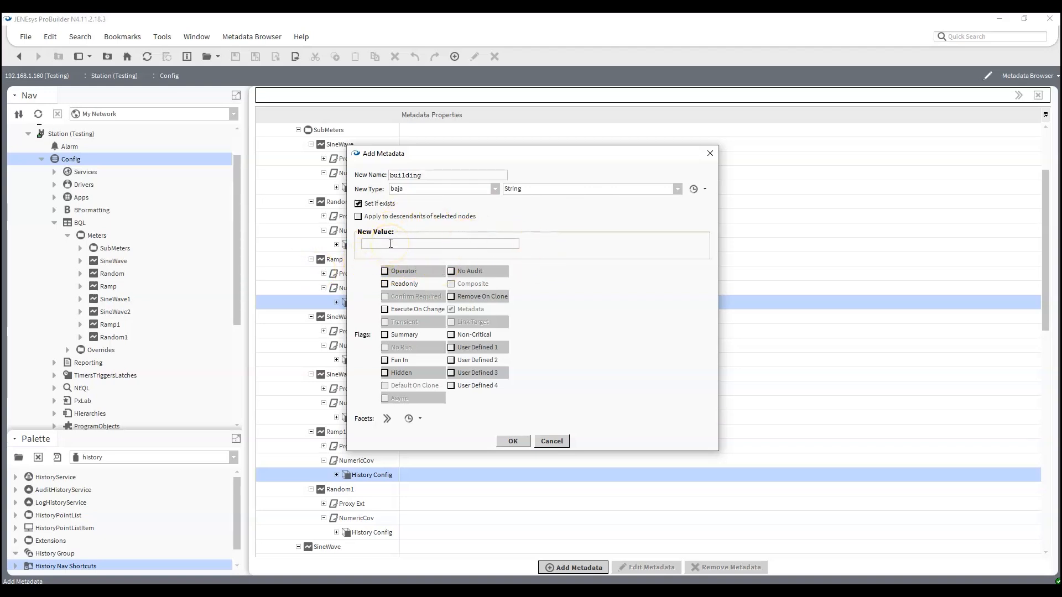
pyautogui.write('Building 1')
pyautogui.press('Return')
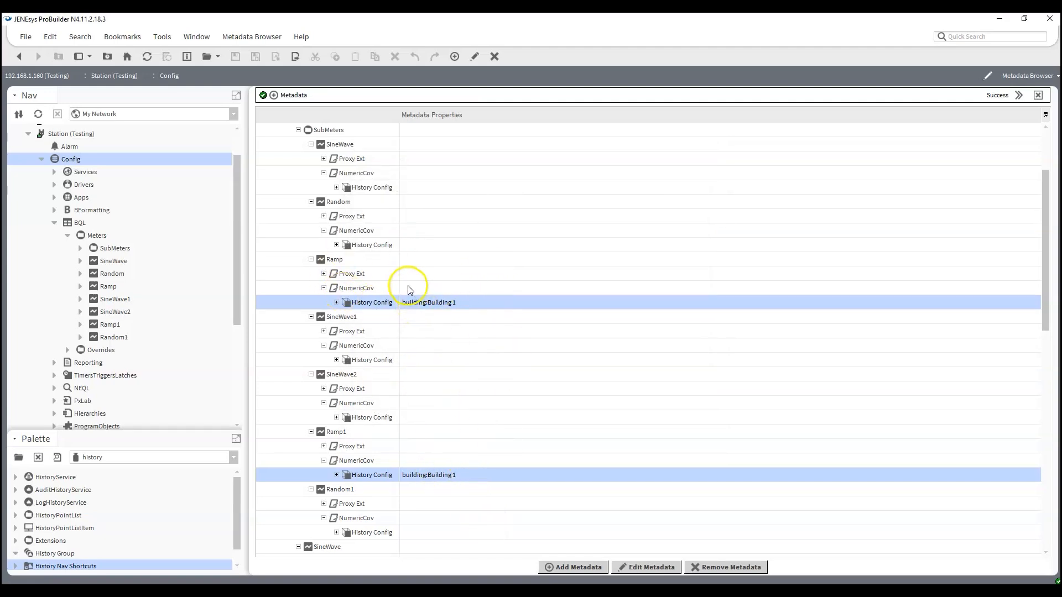
# - Add String metadata named building with value Building 2 to the NumericCov History Configs of Random and Random1 in both Meters and SubMeters
pyautogui.click(378, 534)
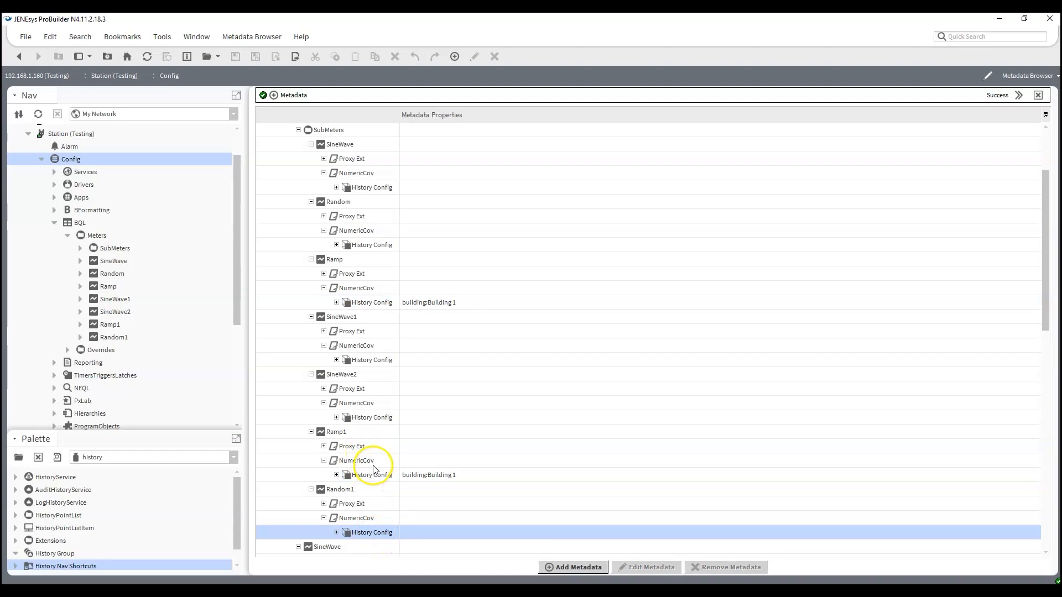
pyautogui.keyDown('ctrl'); pyautogui.click(370, 247); pyautogui.keyUp('ctrl')
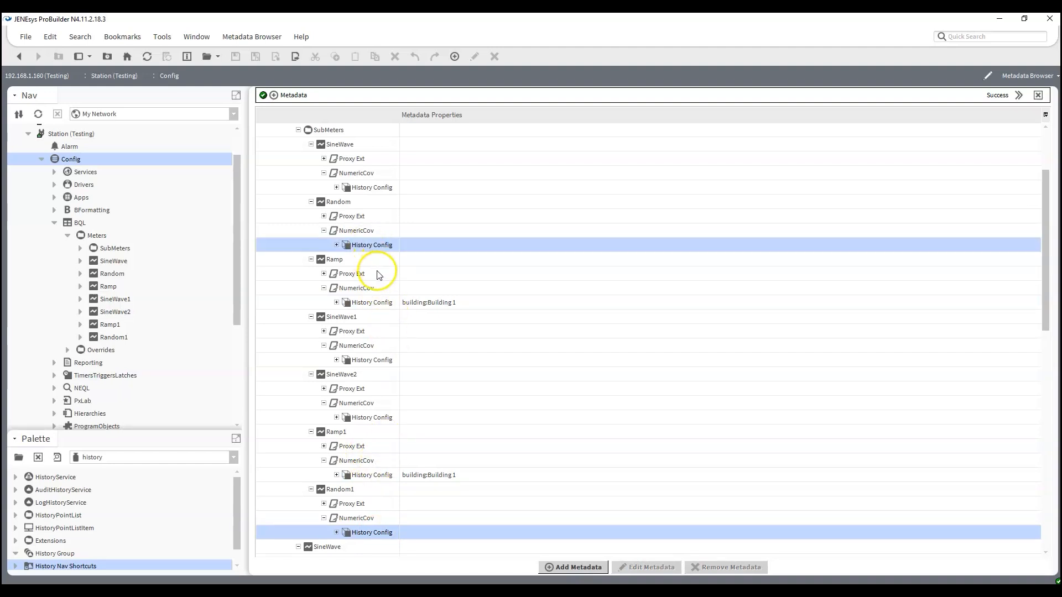
pyautogui.scroll(2, 373, 260)
pyautogui.scroll(-3, 382, 274)
pyautogui.scroll(-8, 381, 277)
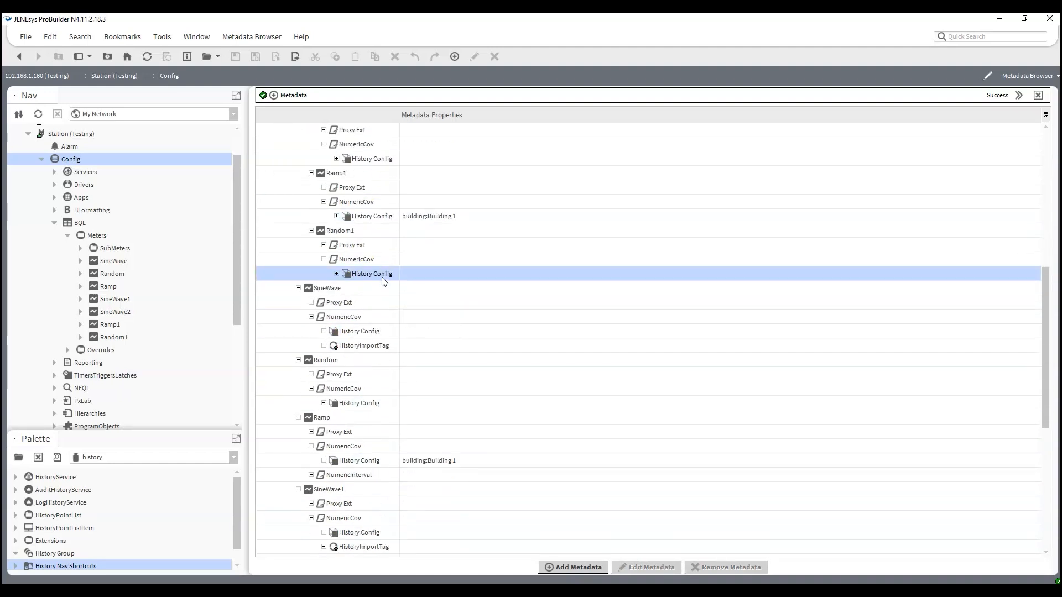
pyautogui.keyDown('ctrl'); pyautogui.click(354, 303); pyautogui.keyUp('ctrl')
pyautogui.keyDown('ctrl'); pyautogui.click(354, 303); pyautogui.keyUp('ctrl')
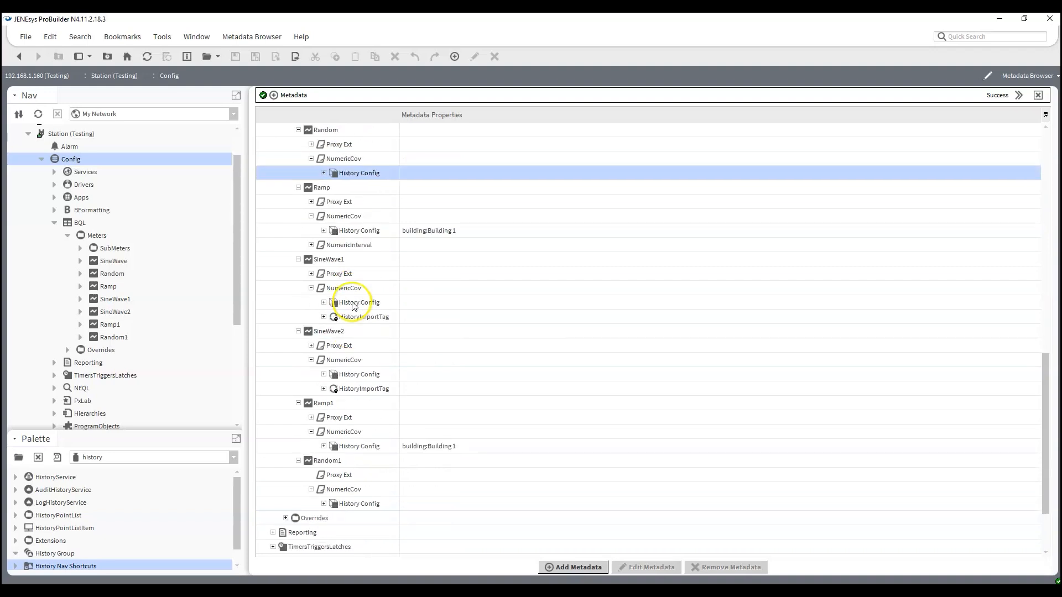
pyautogui.scroll(-5, 354, 299)
pyautogui.keyDown('ctrl'); pyautogui.click(358, 418); pyautogui.keyUp('ctrl')
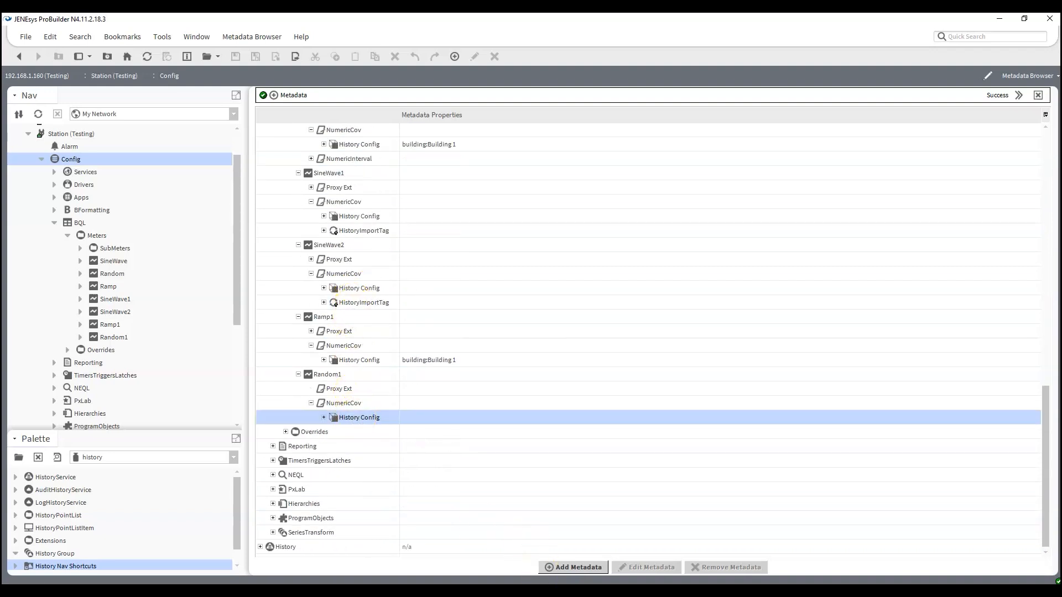
pyautogui.click(591, 569)
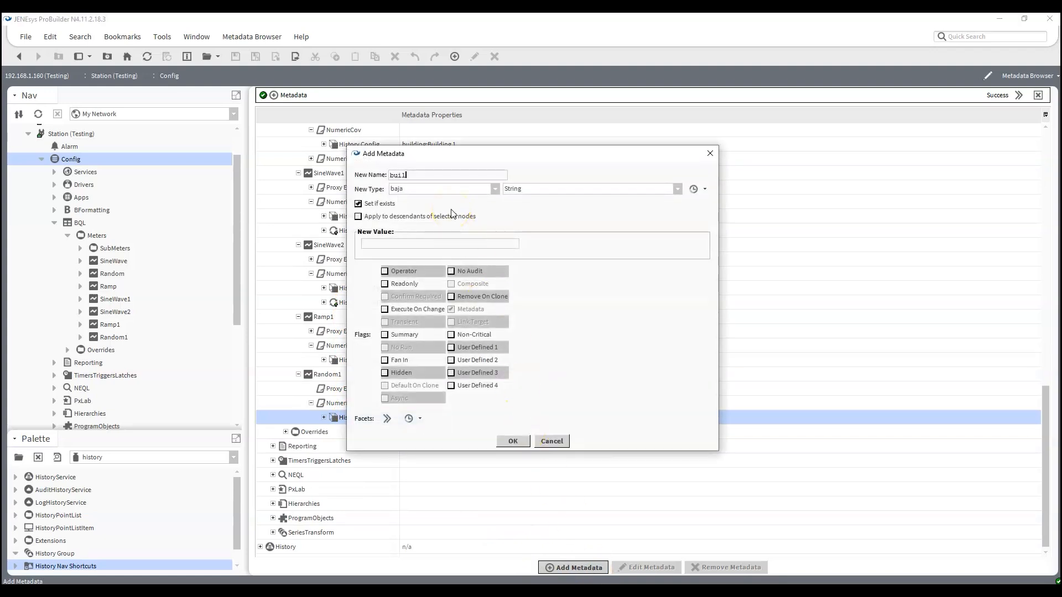
pyautogui.click(432, 253)
pyautogui.click(428, 243)
pyautogui.click(512, 441)
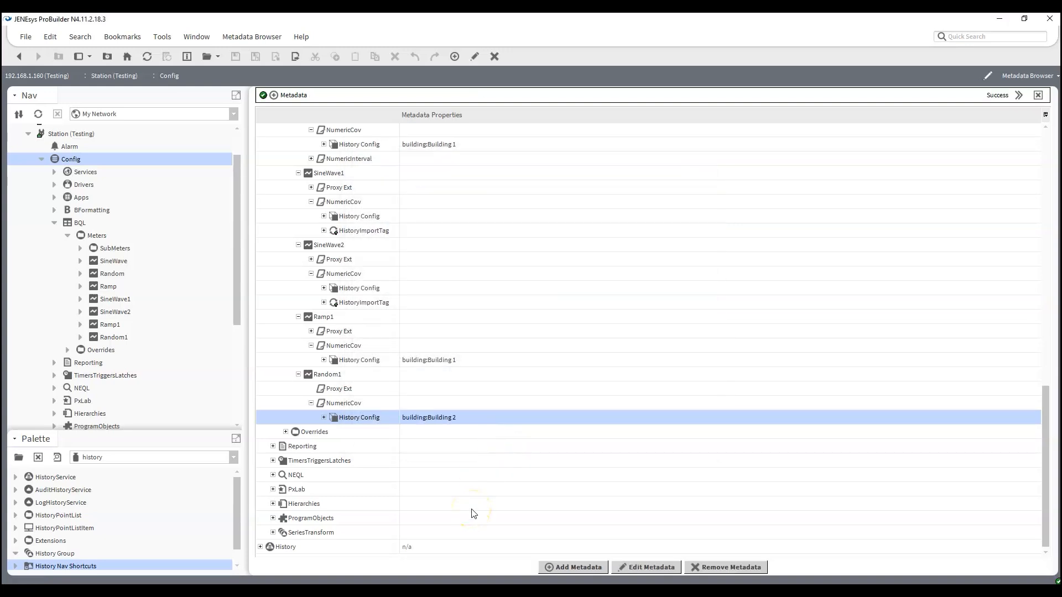
# - Add String metadata building with value Building 3 to the NumericCov History Configs of SineWave, SineWave1 and SineWave2 in both Meters and SubMeters
pyautogui.click(373, 288)
pyautogui.scroll(1, 390, 299)
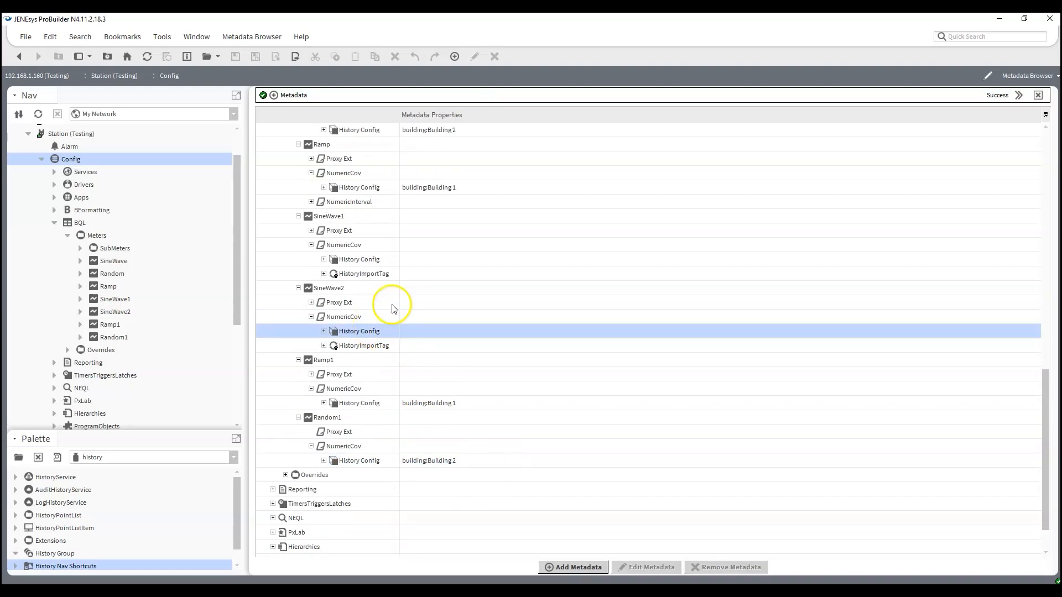
pyautogui.keyDown('ctrl'); pyautogui.click(374, 260); pyautogui.keyUp('ctrl')
pyautogui.scroll(4, 378, 274)
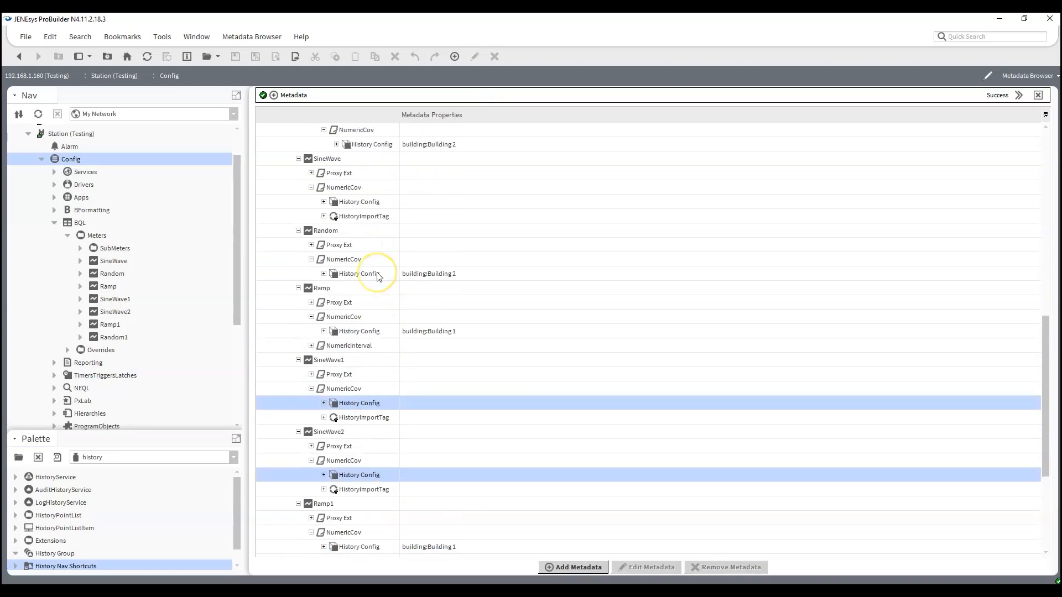
pyautogui.click(367, 215)
pyautogui.scroll(4, 372, 227)
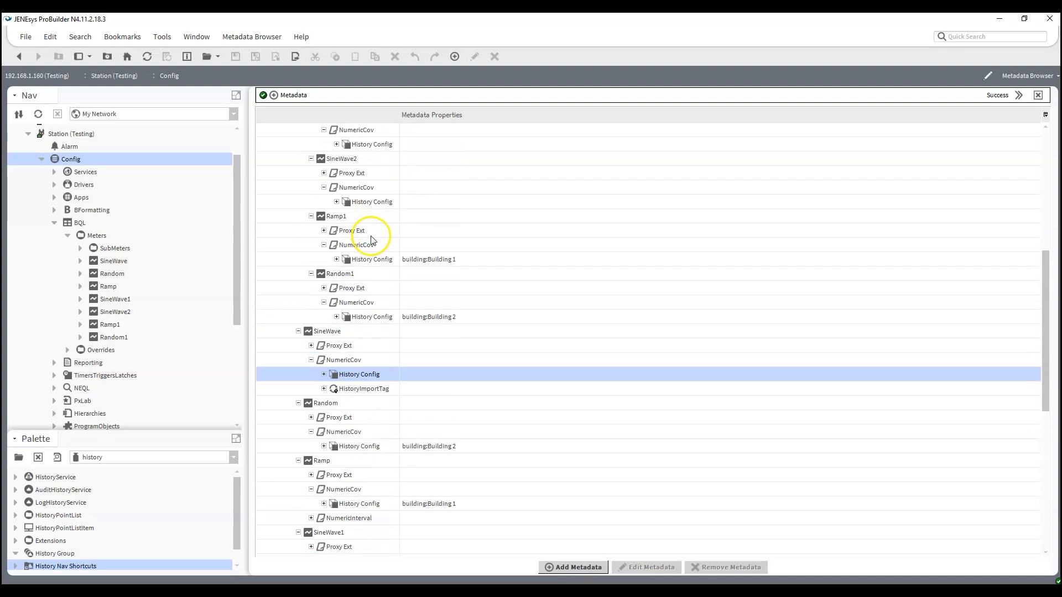
pyautogui.keyDown('ctrl'); pyautogui.click(373, 216); pyautogui.keyUp('ctrl')
pyautogui.scroll(1, 373, 218)
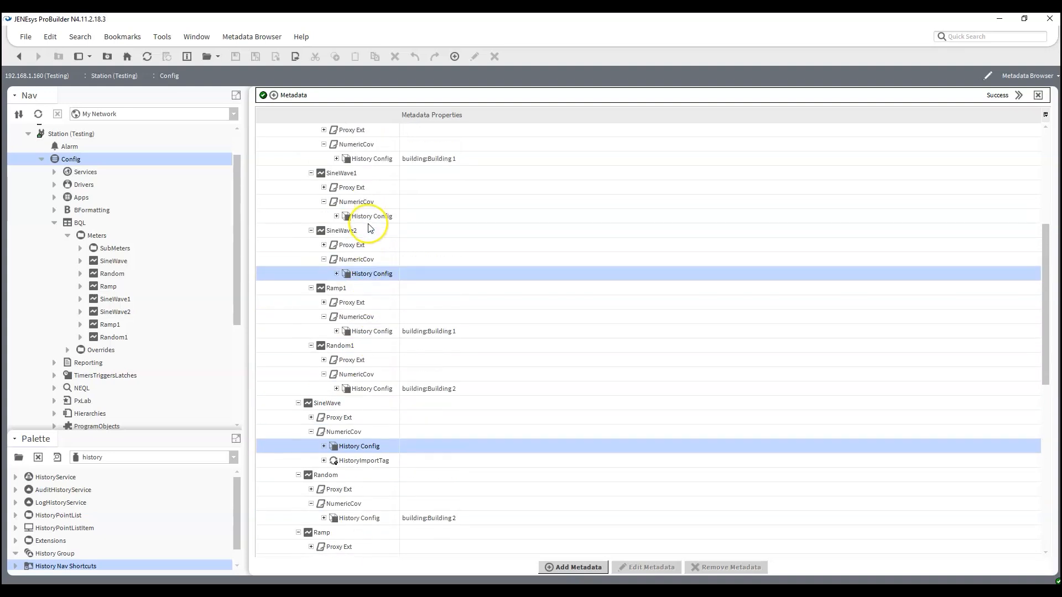
pyautogui.keyDown('ctrl'); pyautogui.click(374, 218); pyautogui.keyUp('ctrl')
pyautogui.scroll(4, 398, 243)
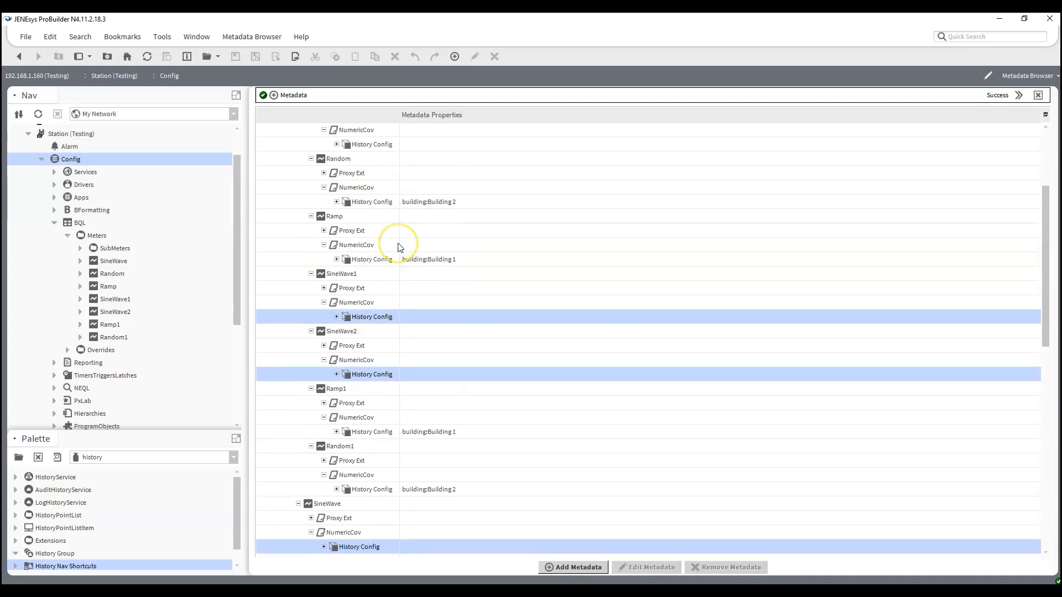
pyautogui.keyDown('ctrl'); pyautogui.click(385, 231); pyautogui.keyUp('ctrl')
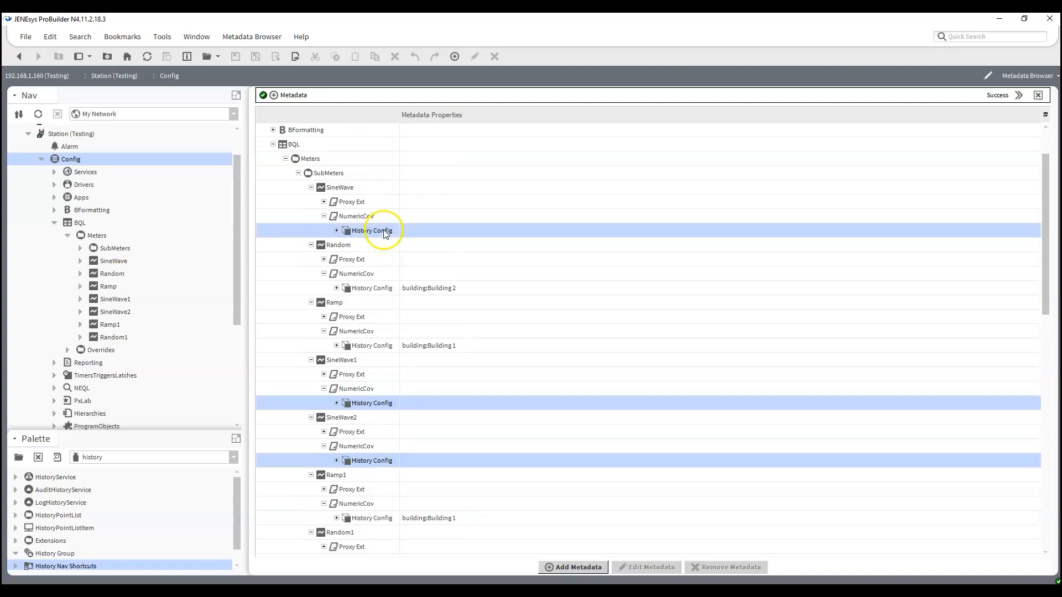
pyautogui.scroll(-10, 464, 307)
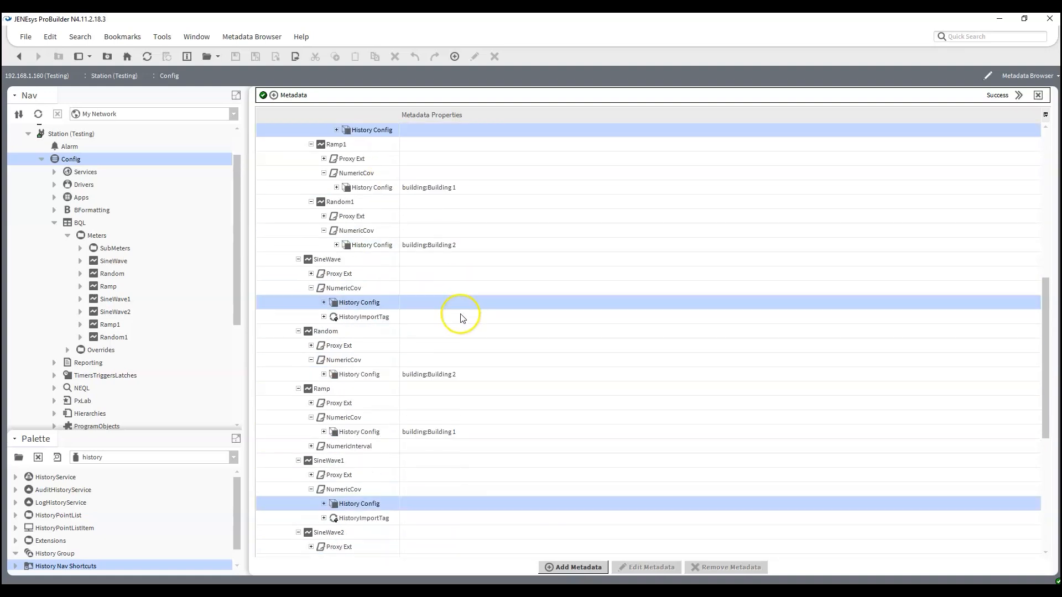
pyautogui.scroll(-3, 461, 318)
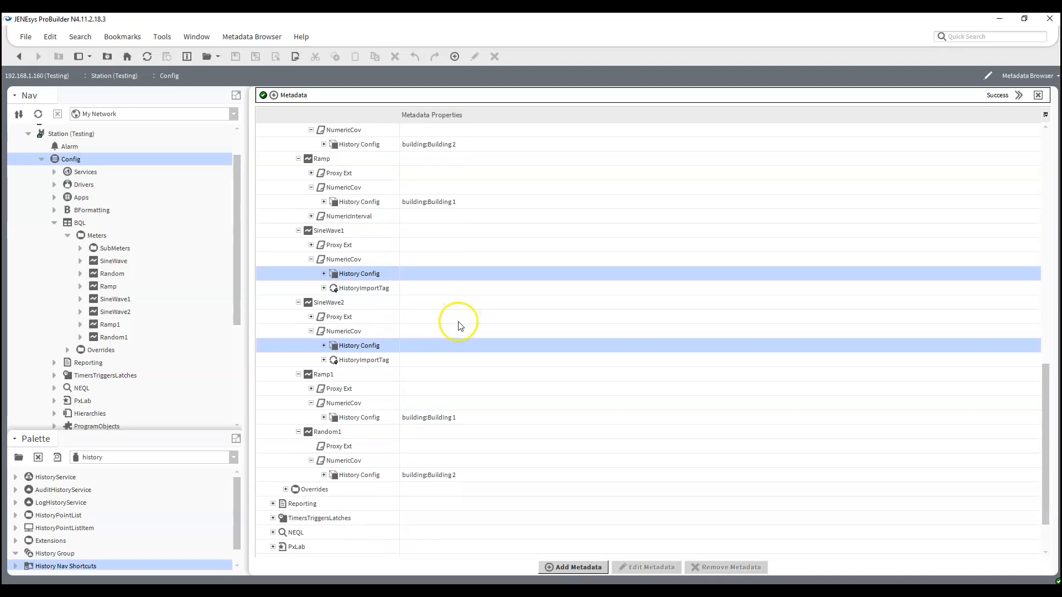
pyautogui.click(574, 567)
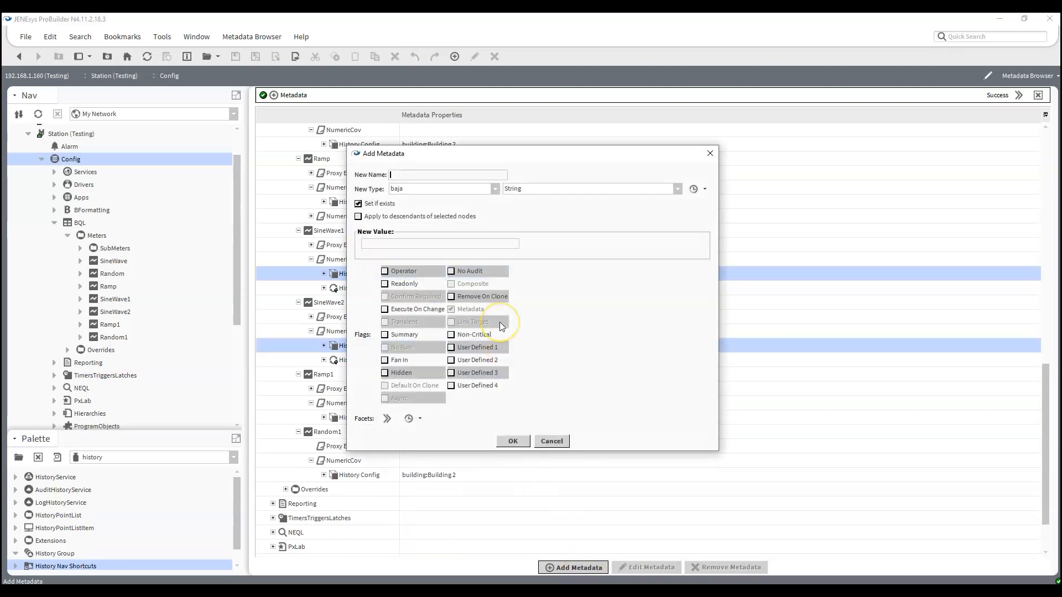
pyautogui.write('building')
pyautogui.click(427, 245)
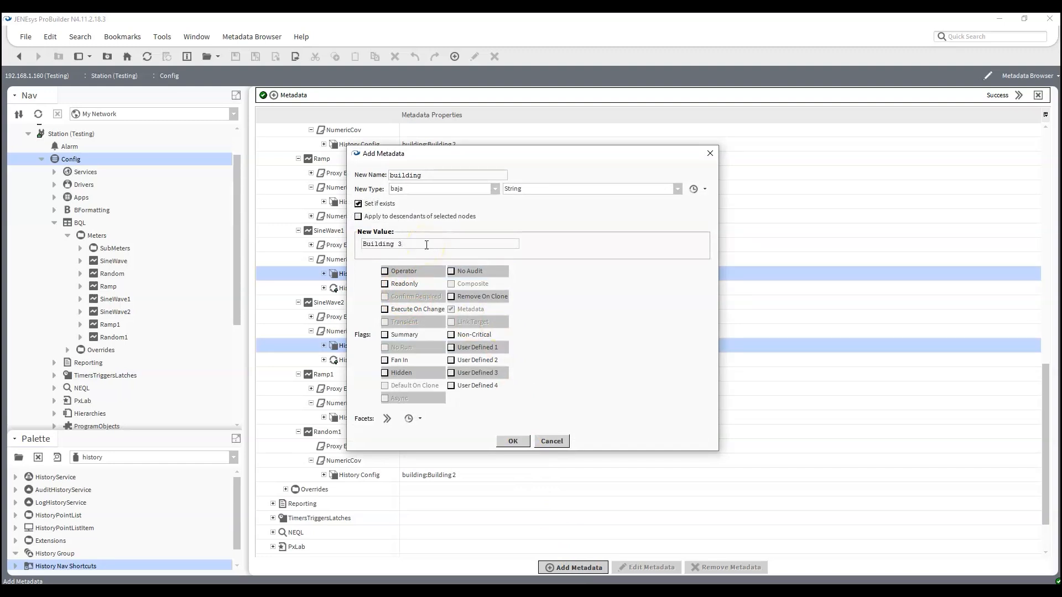
pyautogui.click(513, 443)
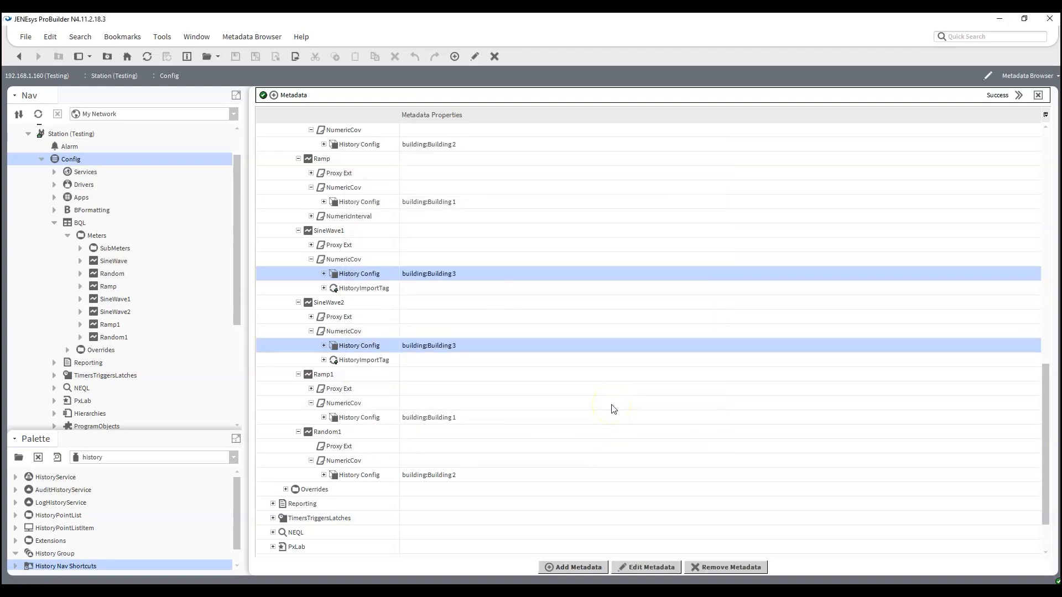
pyautogui.scroll(7, 445, 423)
pyautogui.scroll(7, 445, 422)
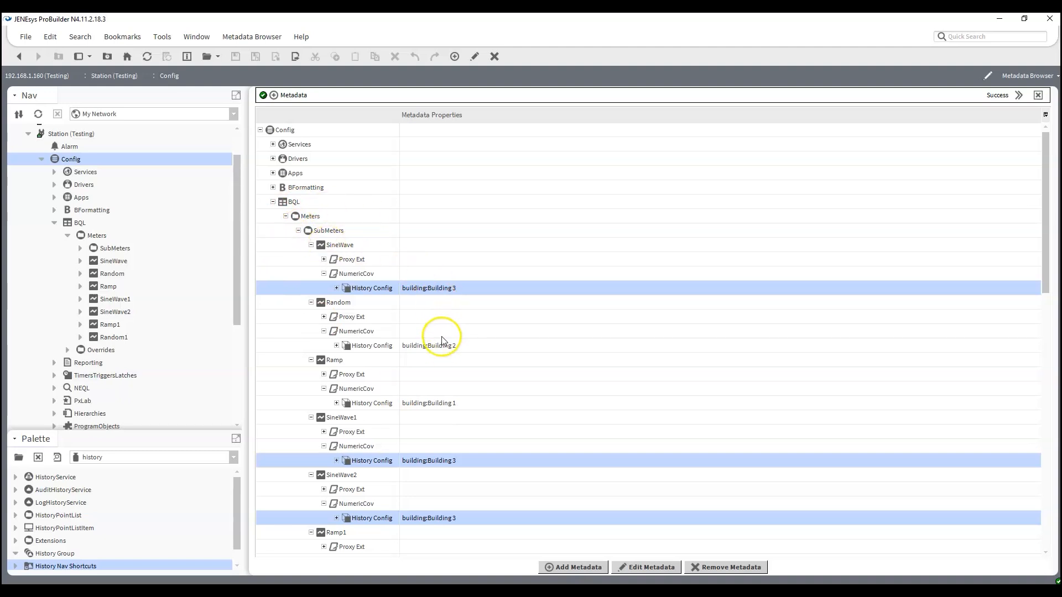
pyautogui.click(438, 288)
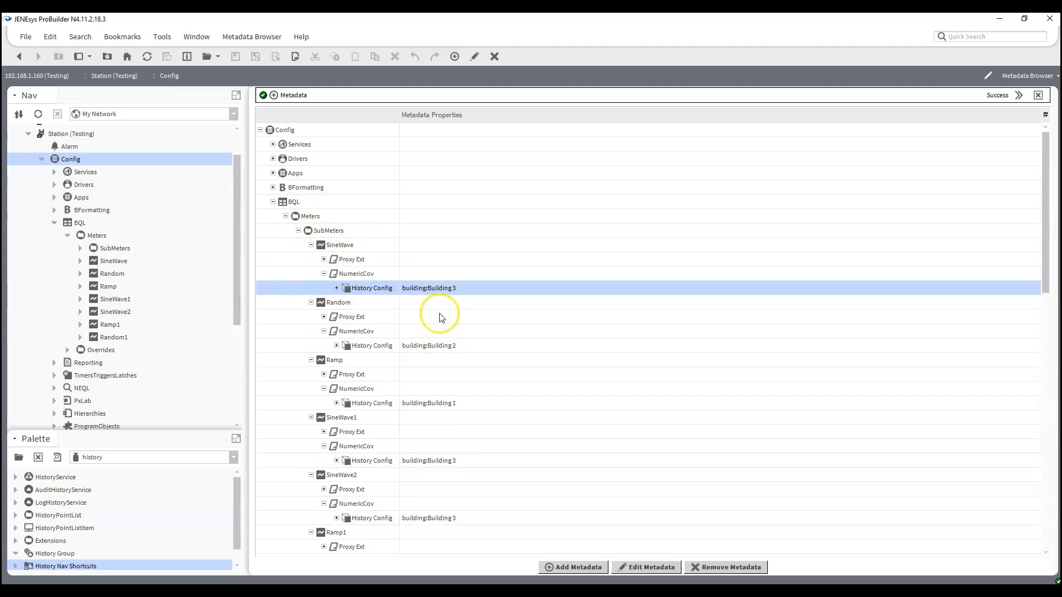
pyautogui.keyDown('ctrl'); pyautogui.click(439, 345); pyautogui.keyUp('ctrl')
pyautogui.keyDown('ctrl'); pyautogui.click(429, 404); pyautogui.keyUp('ctrl')
pyautogui.scroll(-3, 420, 402)
pyautogui.keyDown('ctrl'); pyautogui.click(432, 346); pyautogui.keyUp('ctrl')
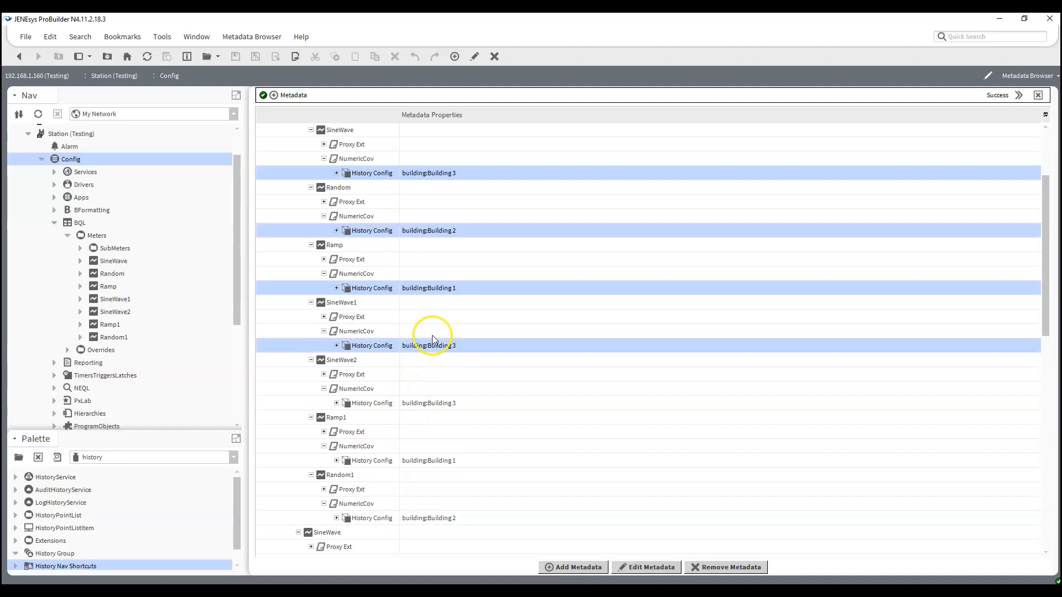
pyautogui.keyDown('ctrl'); pyautogui.click(434, 403); pyautogui.keyUp('ctrl')
pyautogui.scroll(-3, 433, 407)
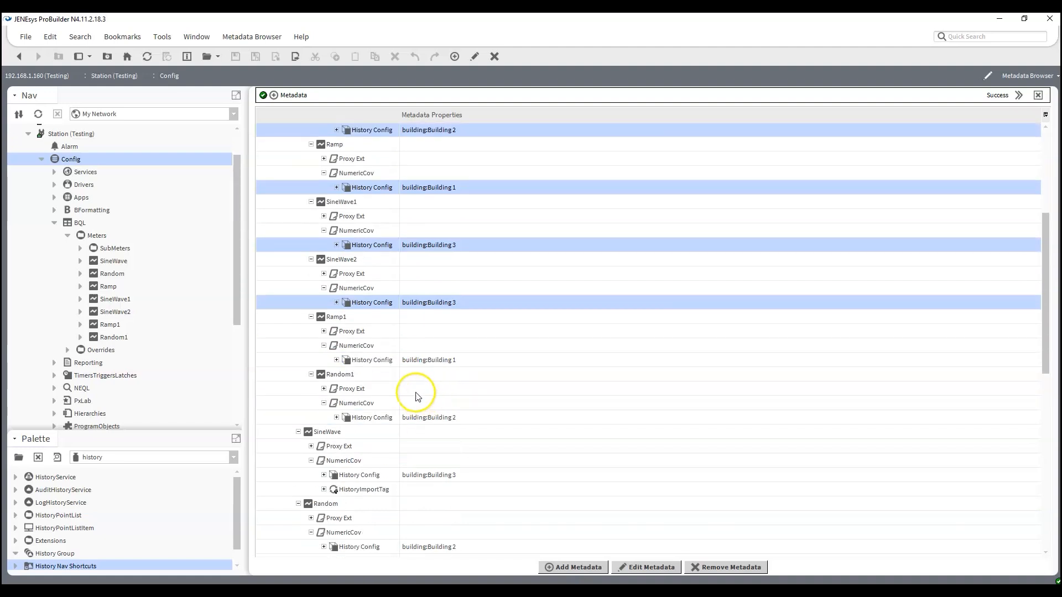
pyautogui.keyDown('ctrl'); pyautogui.click(431, 361); pyautogui.keyUp('ctrl')
pyautogui.keyDown('ctrl'); pyautogui.click(434, 418); pyautogui.keyUp('ctrl')
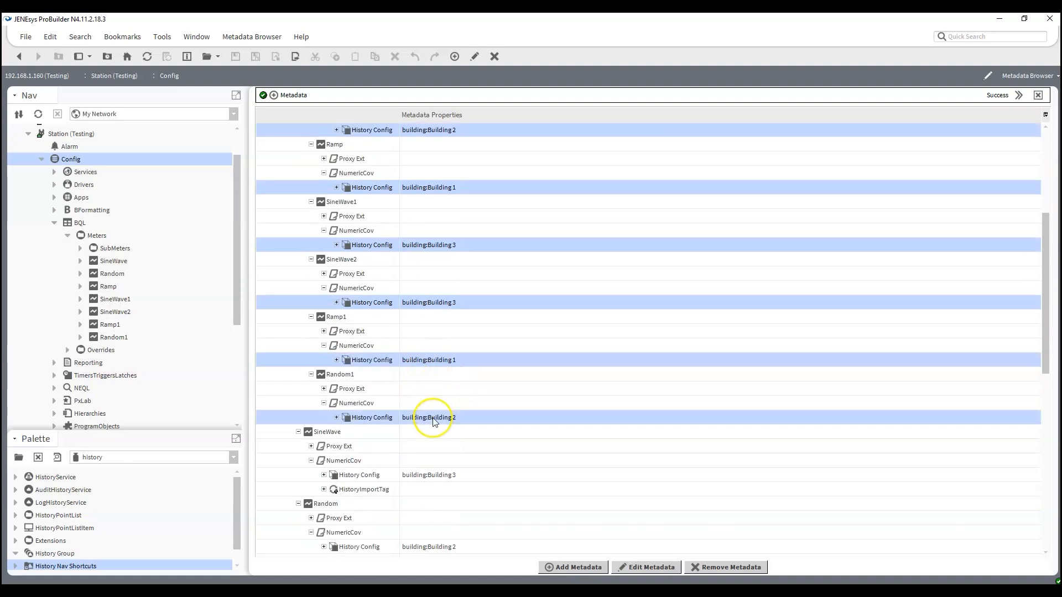
pyautogui.scroll(2, 415, 345)
pyautogui.scroll(5, 415, 345)
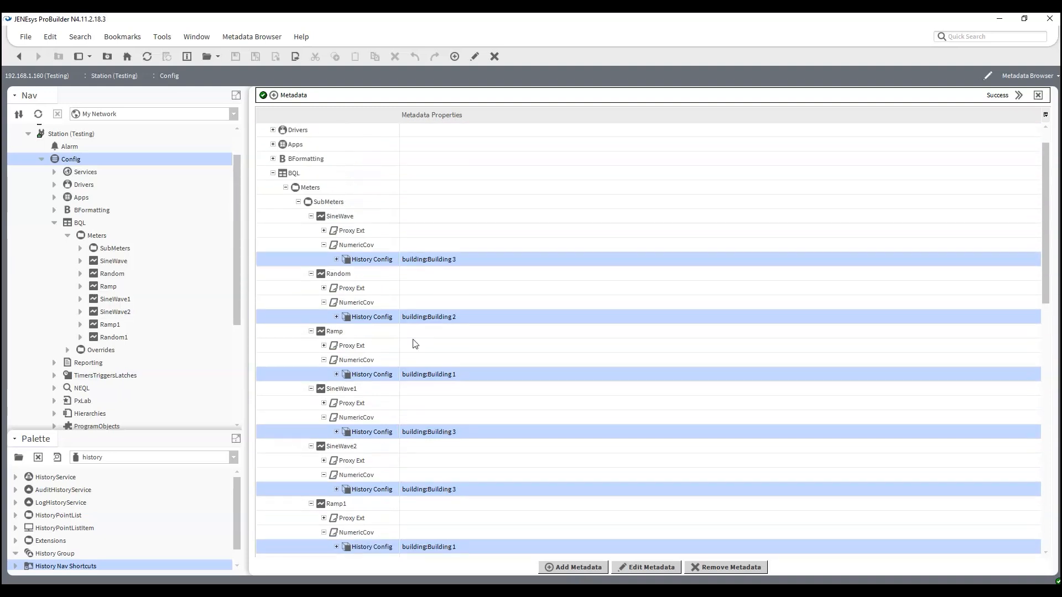
pyautogui.click(299, 216)
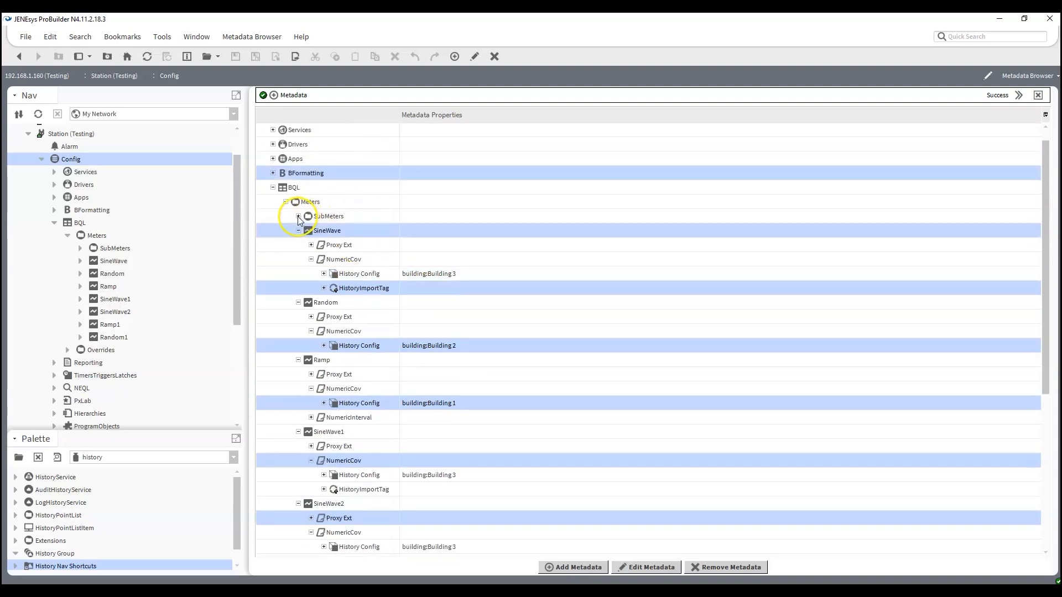
pyautogui.click(298, 217)
pyautogui.click(384, 175)
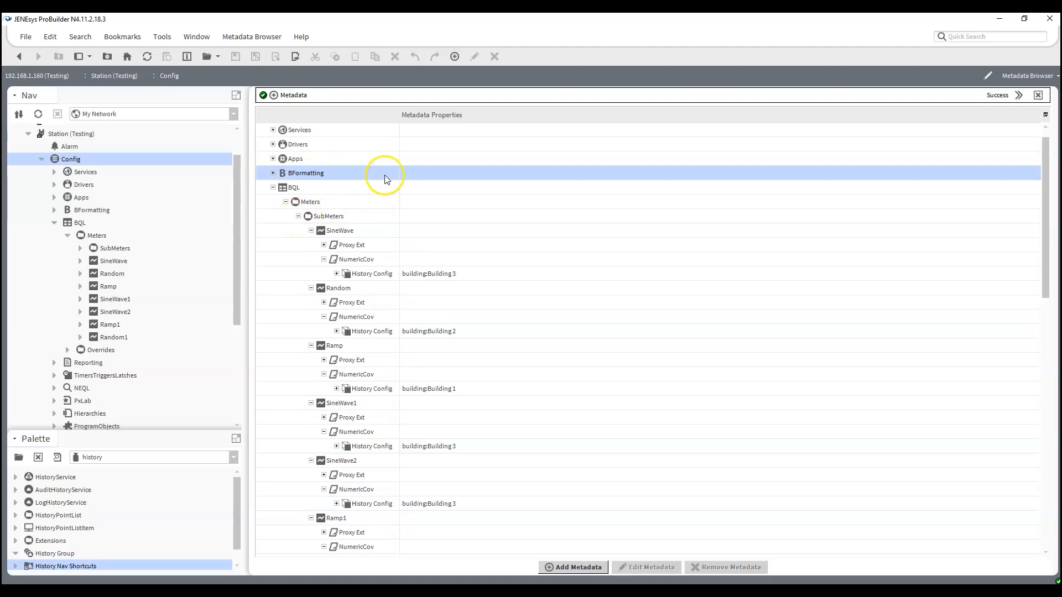
pyautogui.click(415, 288)
pyautogui.click(408, 273)
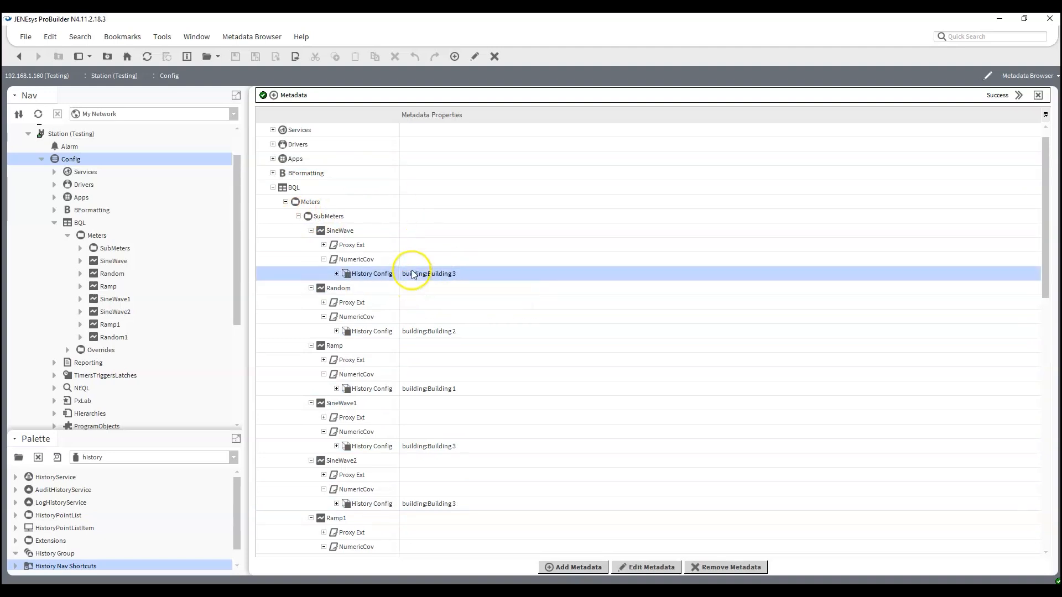
pyautogui.click(299, 216)
pyautogui.click(299, 216)
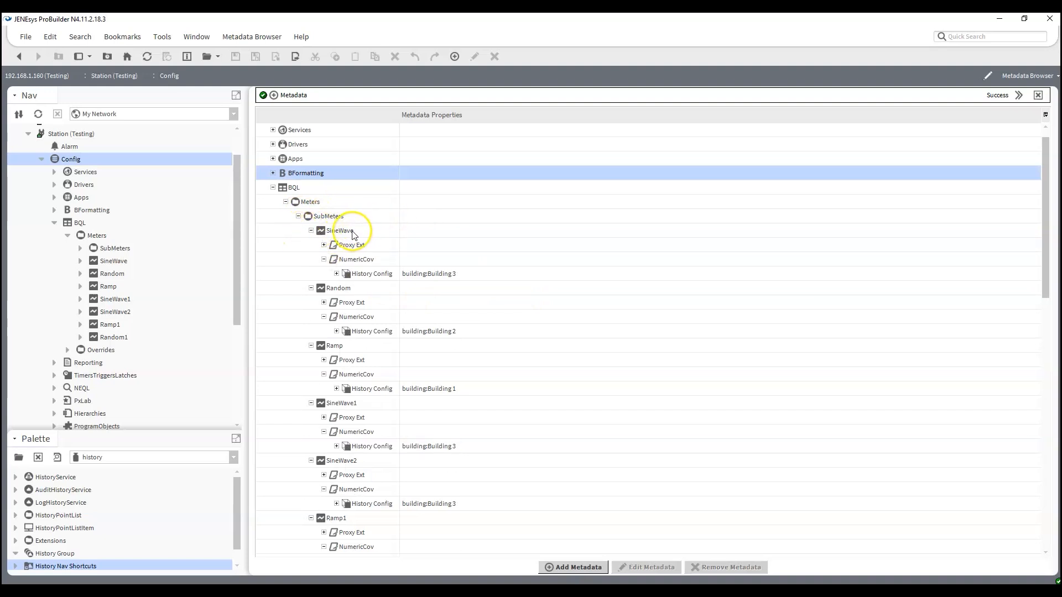
# - Add String metadata named floor with value Floor 2 to the NumericCov History Configs of all seven points in SubMeters
pyautogui.click(406, 275)
pyautogui.keyDown('ctrl'); pyautogui.click(433, 332); pyautogui.keyUp('ctrl')
pyautogui.keyDown('ctrl'); pyautogui.click(431, 389); pyautogui.keyUp('ctrl')
pyautogui.scroll(-2, 430, 391)
pyautogui.keyDown('ctrl'); pyautogui.click(433, 361); pyautogui.keyUp('ctrl')
pyautogui.scroll(-2, 433, 376)
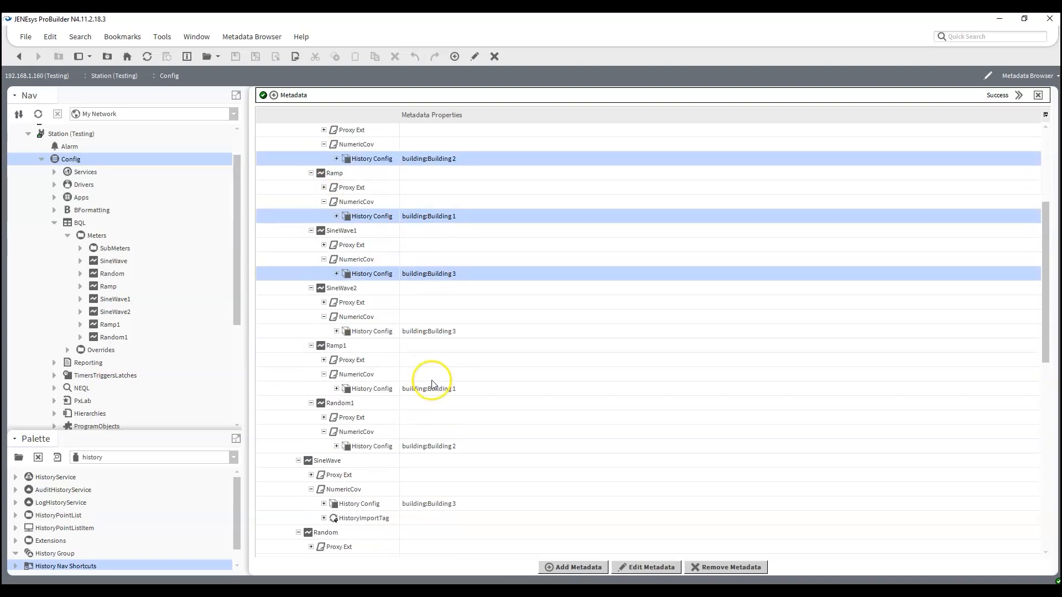
pyautogui.keyDown('ctrl'); pyautogui.click(429, 331); pyautogui.keyUp('ctrl')
pyautogui.keyDown('ctrl'); pyautogui.click(435, 389); pyautogui.keyUp('ctrl')
pyautogui.scroll(-2, 434, 389)
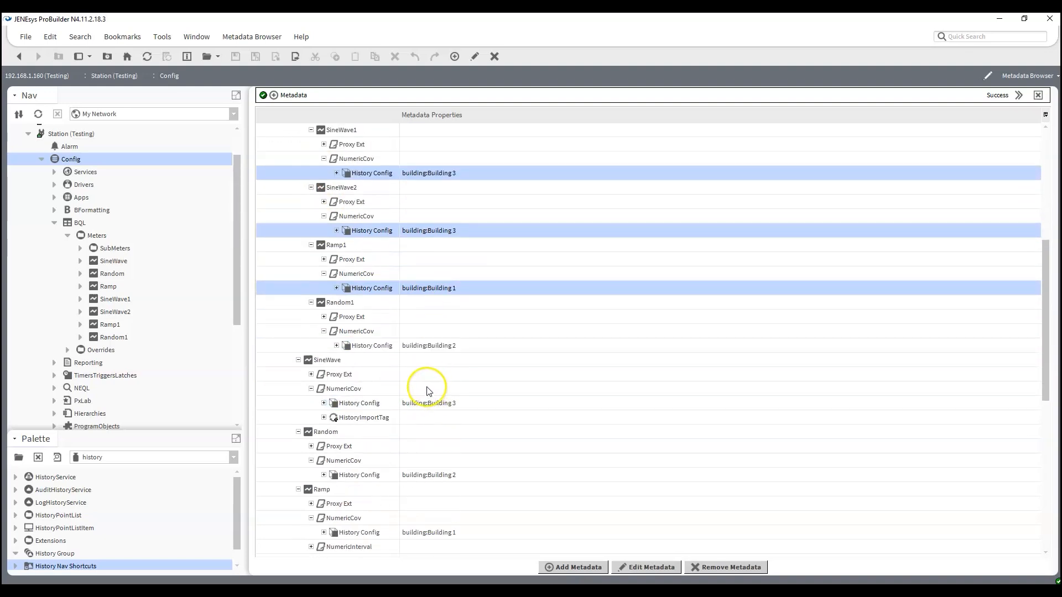
pyautogui.keyDown('ctrl'); pyautogui.click(428, 345); pyautogui.keyUp('ctrl')
pyautogui.keyDown('ctrl'); pyautogui.click(430, 405); pyautogui.keyUp('ctrl')
pyautogui.scroll(-2, 430, 410)
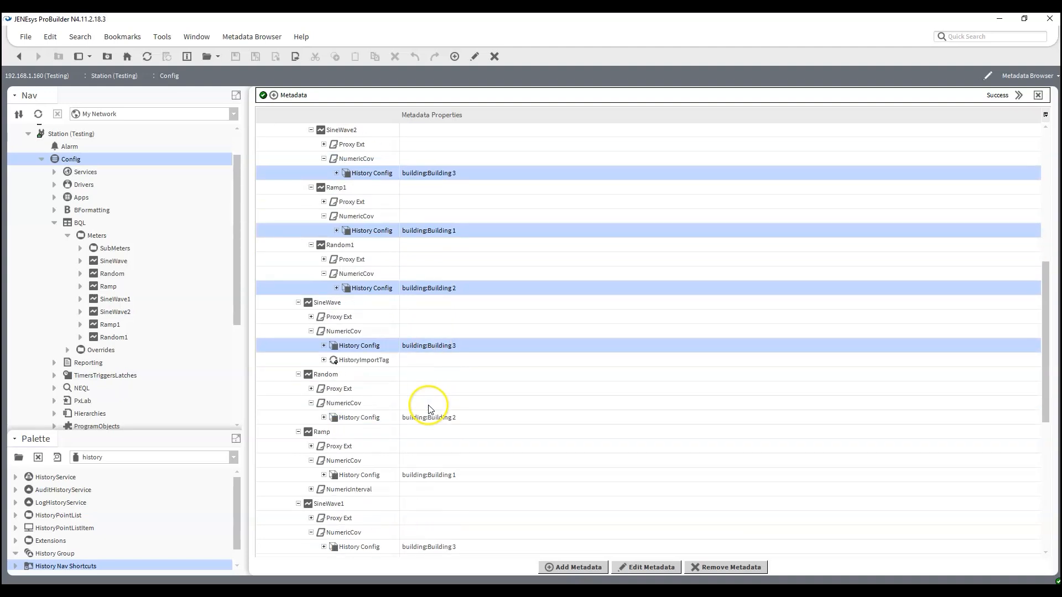
pyautogui.scroll(2, 430, 405)
pyautogui.keyDown('ctrl'); pyautogui.click(434, 376); pyautogui.keyUp('ctrl')
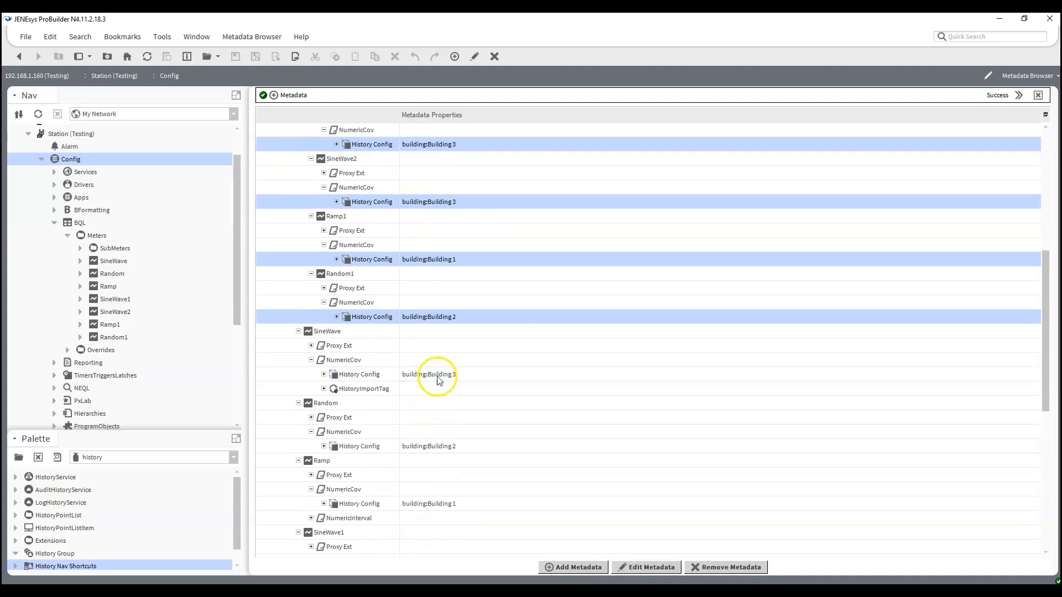
pyautogui.scroll(1, 434, 376)
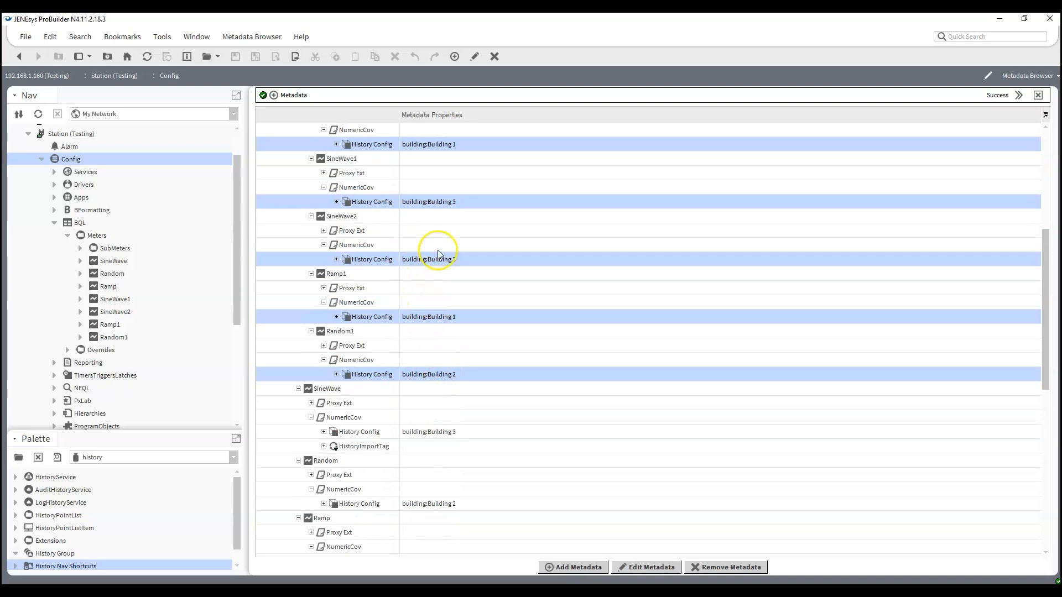
pyautogui.scroll(2, 444, 196)
pyautogui.scroll(3, 442, 201)
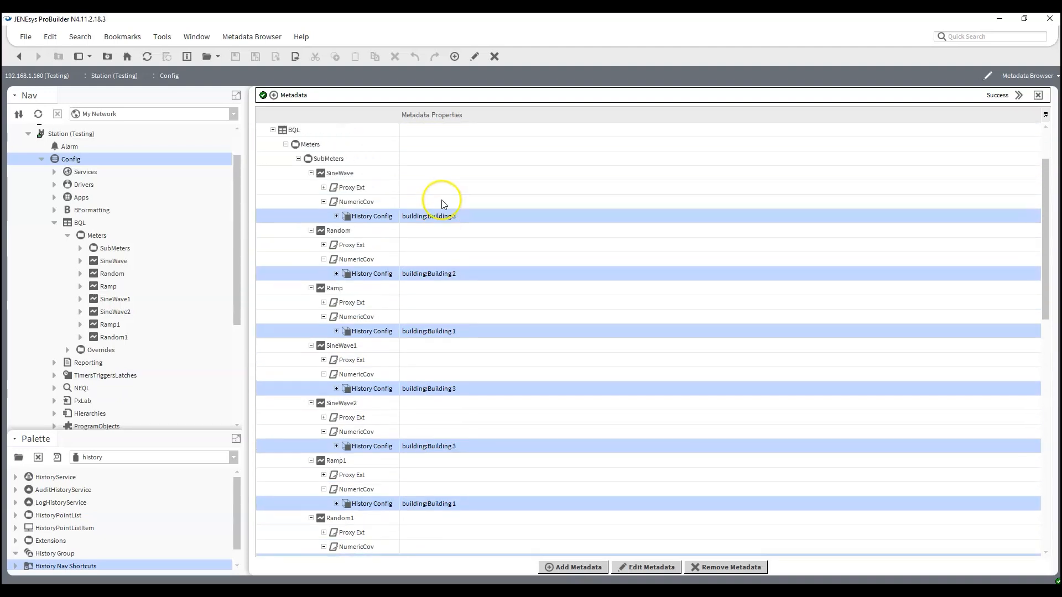
pyautogui.scroll(-6, 440, 205)
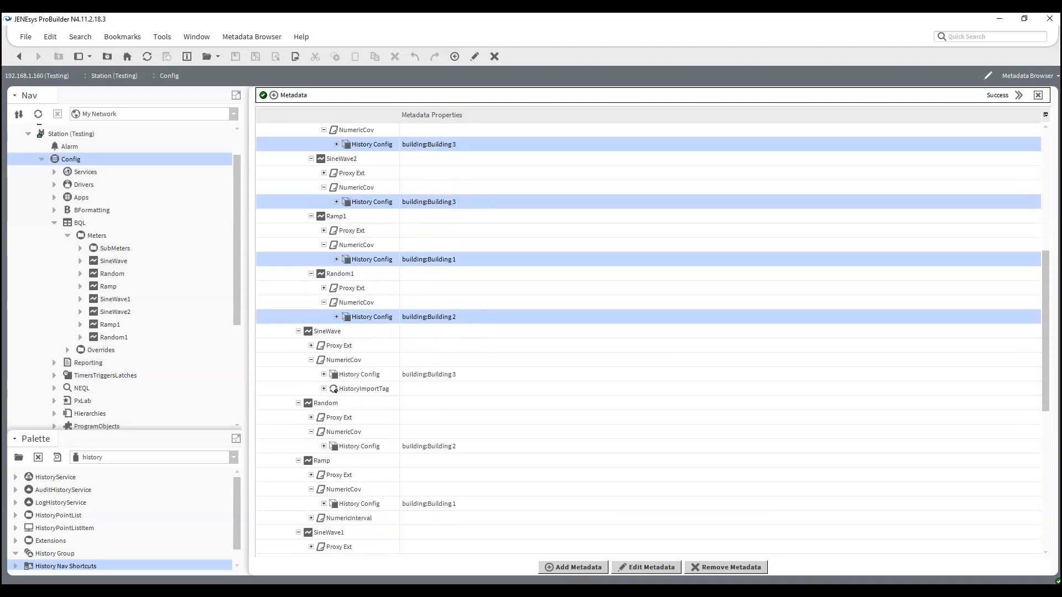
pyautogui.click(568, 570)
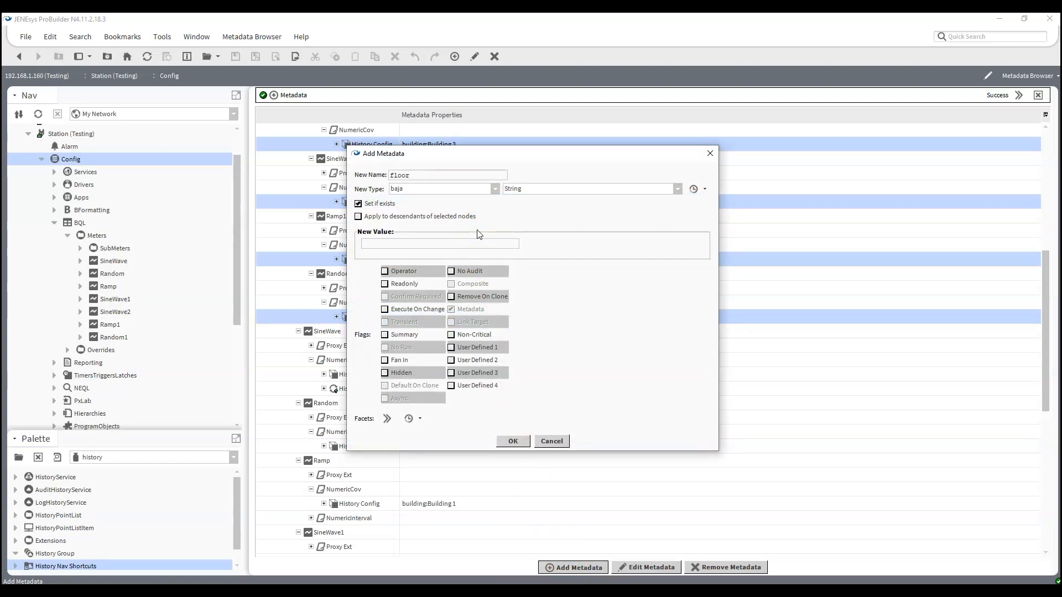
pyautogui.click(454, 243)
pyautogui.click(506, 442)
# - Add String metadata named floor with value Floor 1 to the NumericCov History Configs of the seven points directly under Meters
pyautogui.scroll(-2, 421, 376)
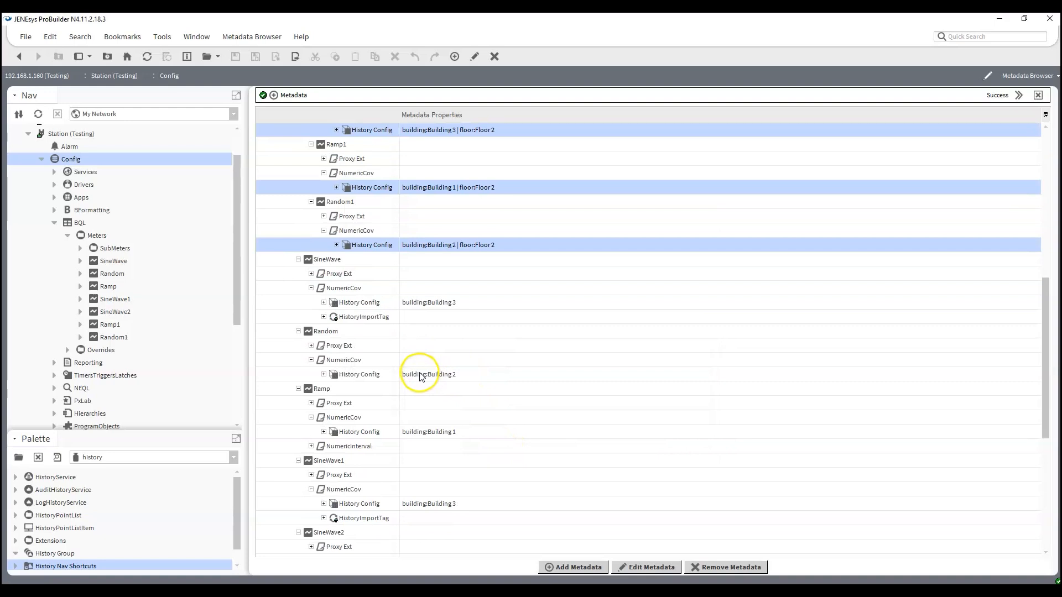
pyautogui.click(442, 302)
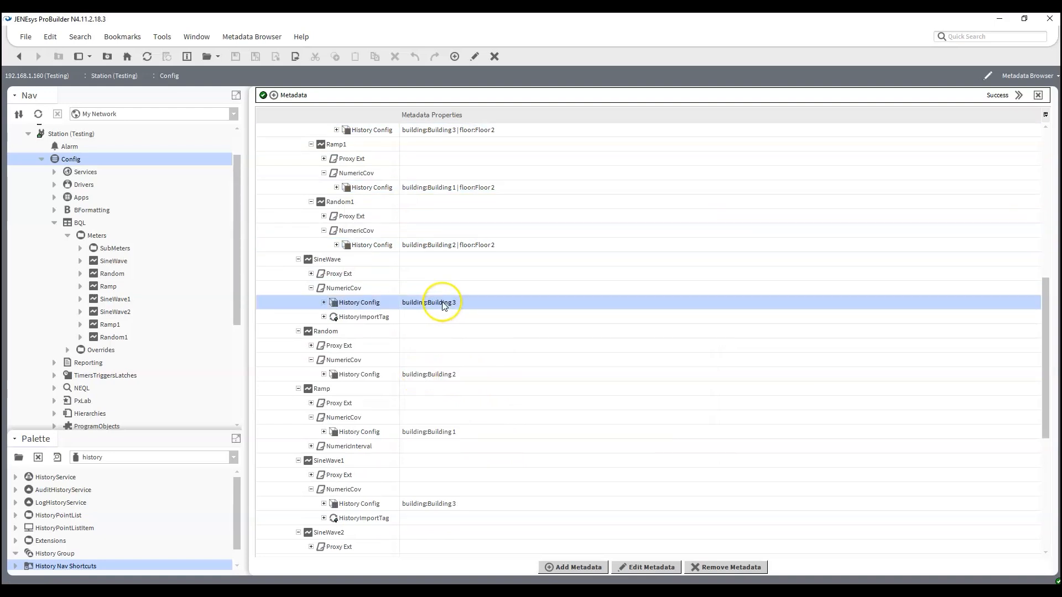
pyautogui.keyDown('ctrl'); pyautogui.click(442, 379); pyautogui.keyUp('ctrl')
pyautogui.scroll(-3, 437, 372)
pyautogui.keyDown('ctrl'); pyautogui.click(436, 346); pyautogui.keyUp('ctrl')
pyautogui.keyDown('ctrl'); pyautogui.click(437, 417); pyautogui.keyUp('ctrl')
pyautogui.scroll(-3, 436, 426)
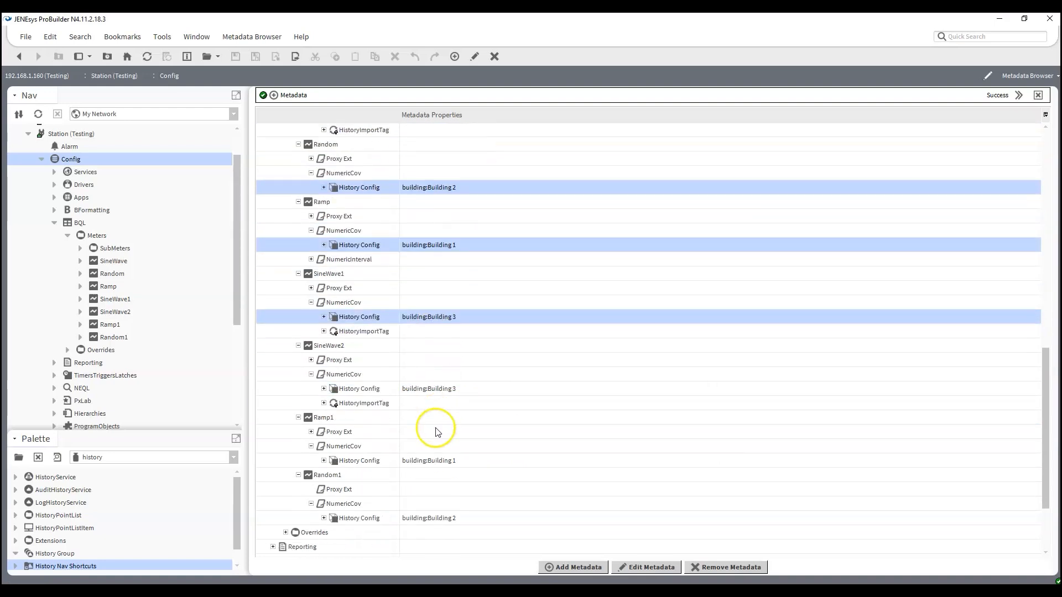
pyautogui.keyDown('ctrl'); pyautogui.click(434, 389); pyautogui.keyUp('ctrl')
pyautogui.keyDown('ctrl'); pyautogui.click(429, 461); pyautogui.keyUp('ctrl')
pyautogui.scroll(-3, 425, 465)
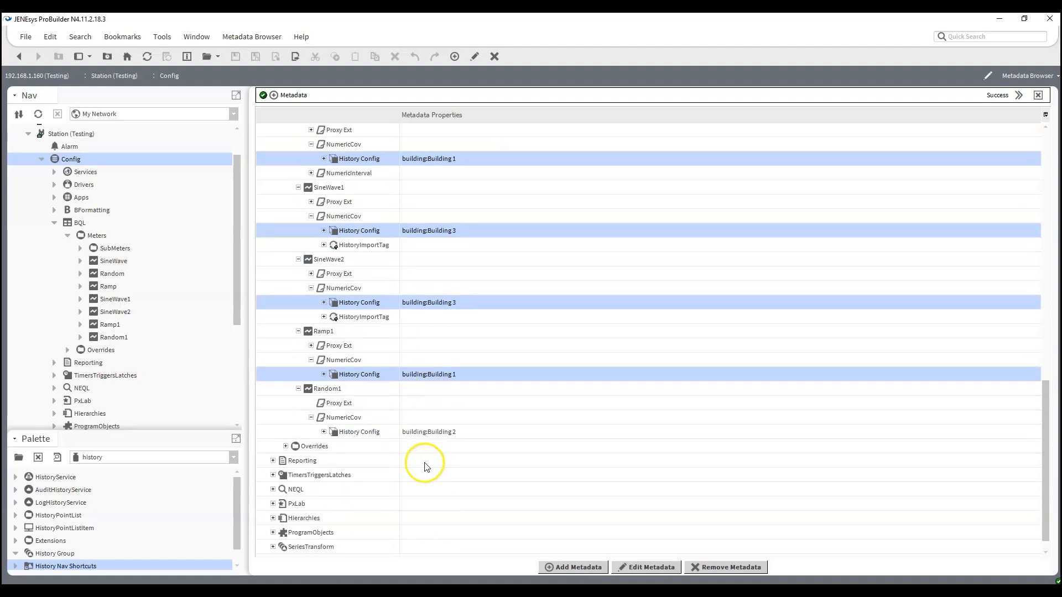
pyautogui.keyDown('ctrl'); pyautogui.click(434, 432); pyautogui.keyUp('ctrl')
pyautogui.click(553, 565)
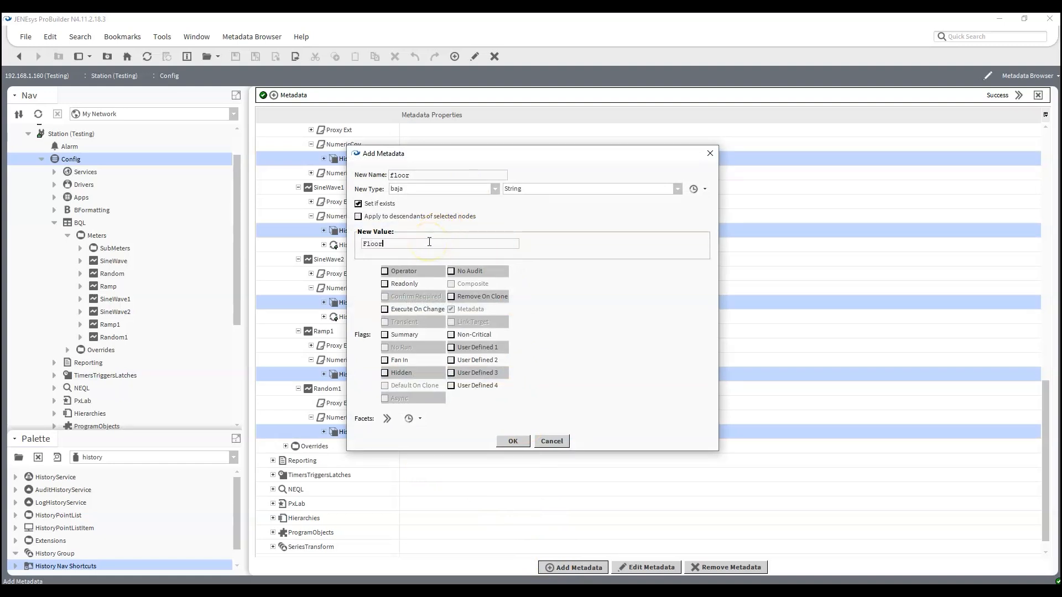
pyautogui.click(512, 441)
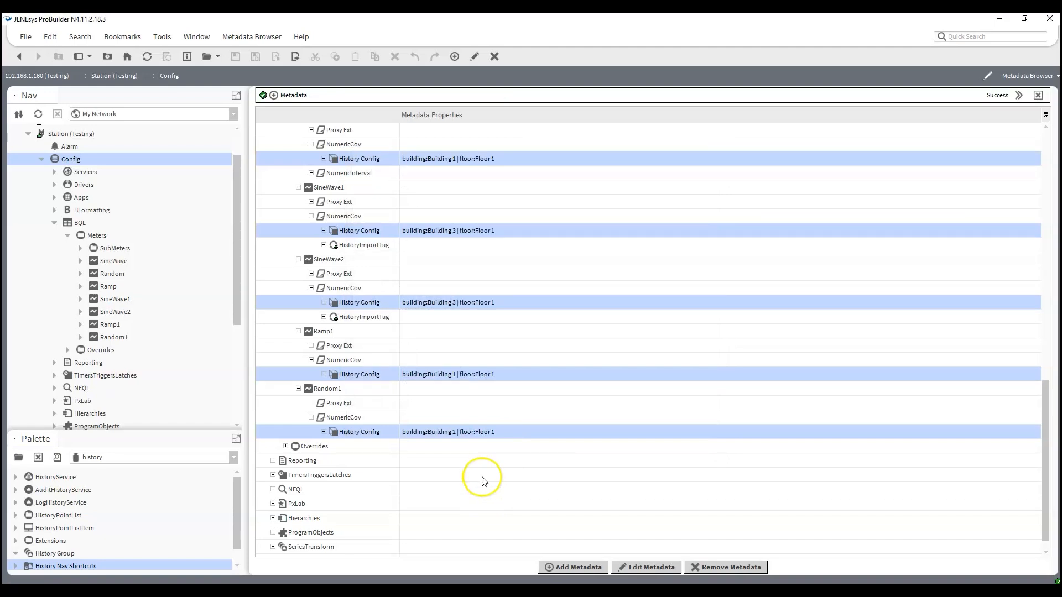
pyautogui.scroll(4, 435, 419)
pyautogui.scroll(8, 433, 418)
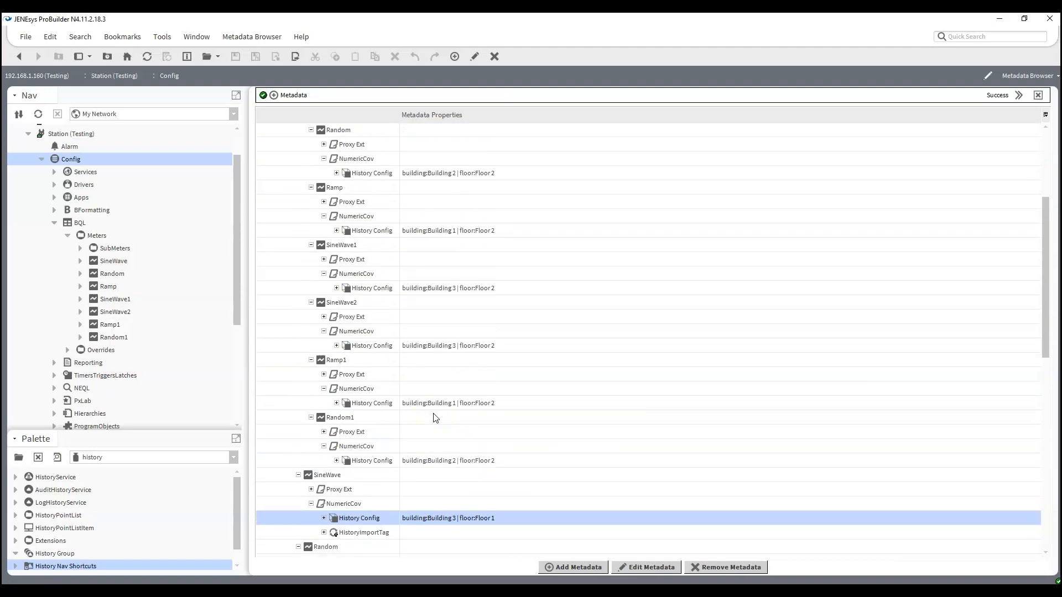
pyautogui.scroll(-12, 431, 415)
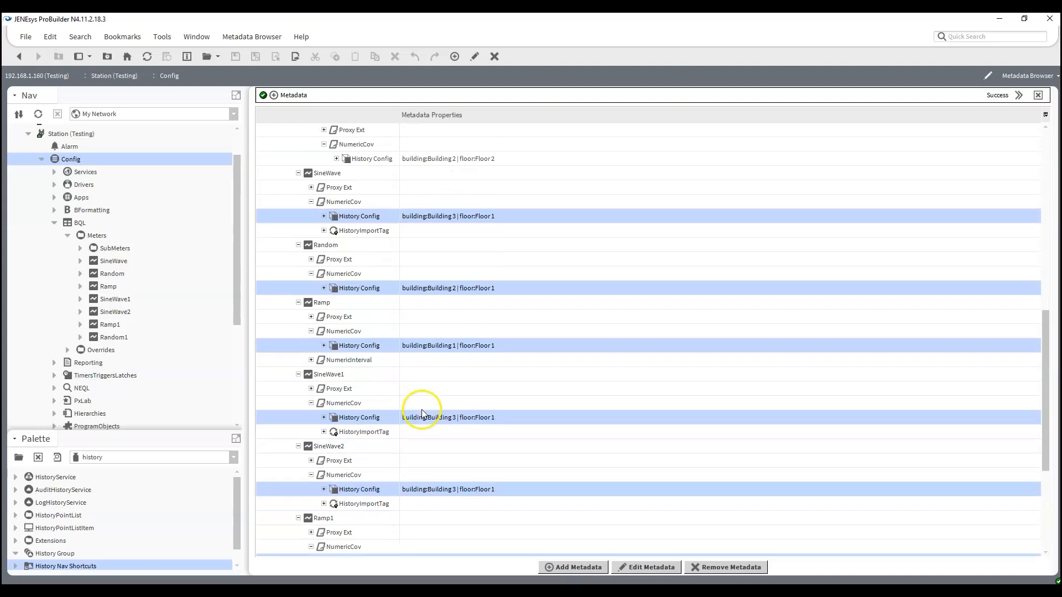
pyautogui.scroll(10, 418, 411)
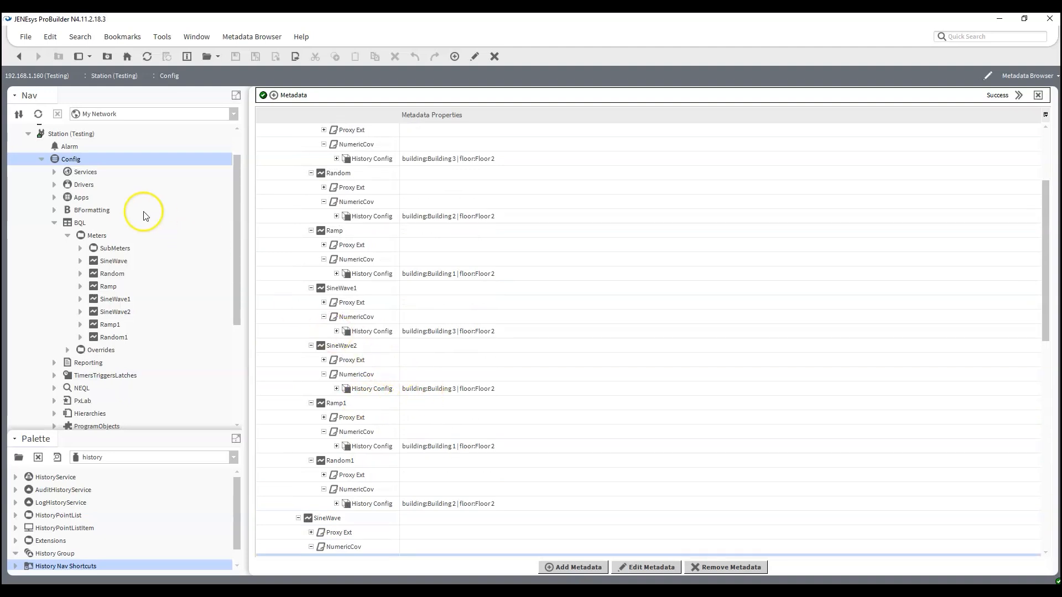
# - Create an enabled history group named MeterData in the HistoryService's History Groupings, grouping by the building and floor properties
pyautogui.click(54, 173)
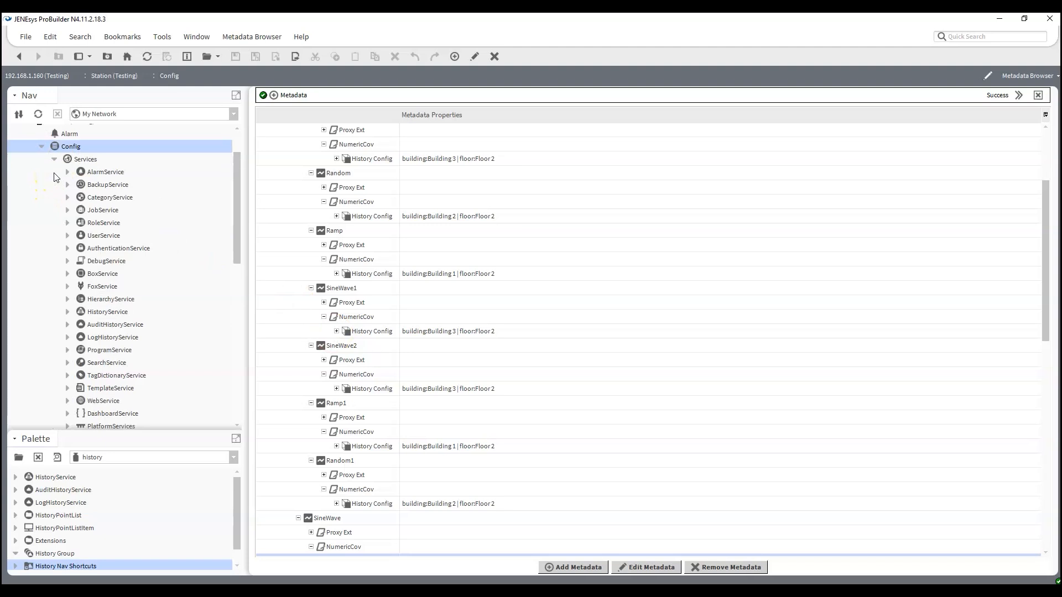
pyautogui.click(67, 312)
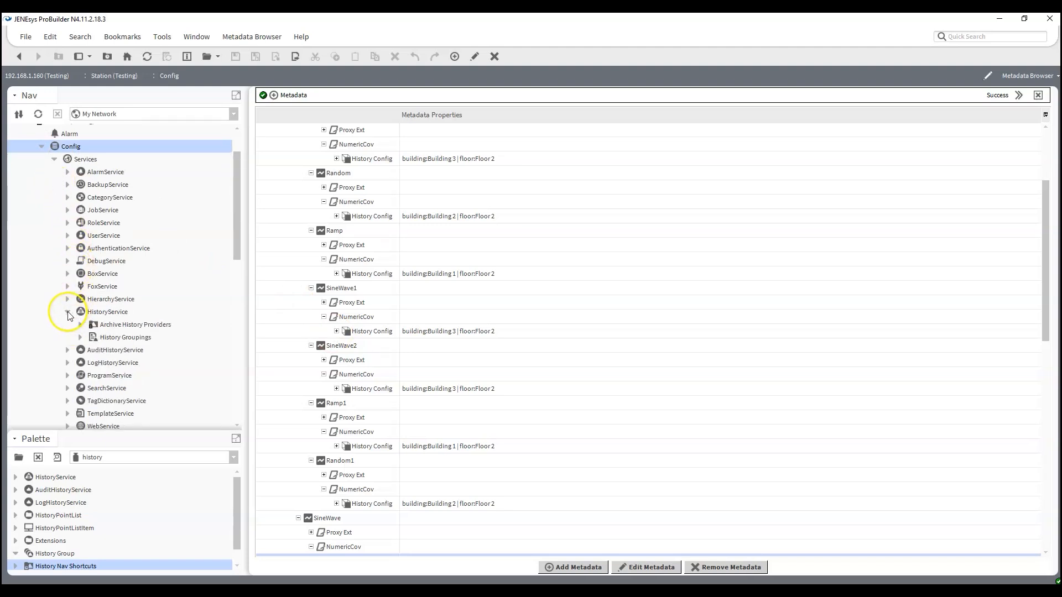
pyautogui.doubleClick(139, 338)
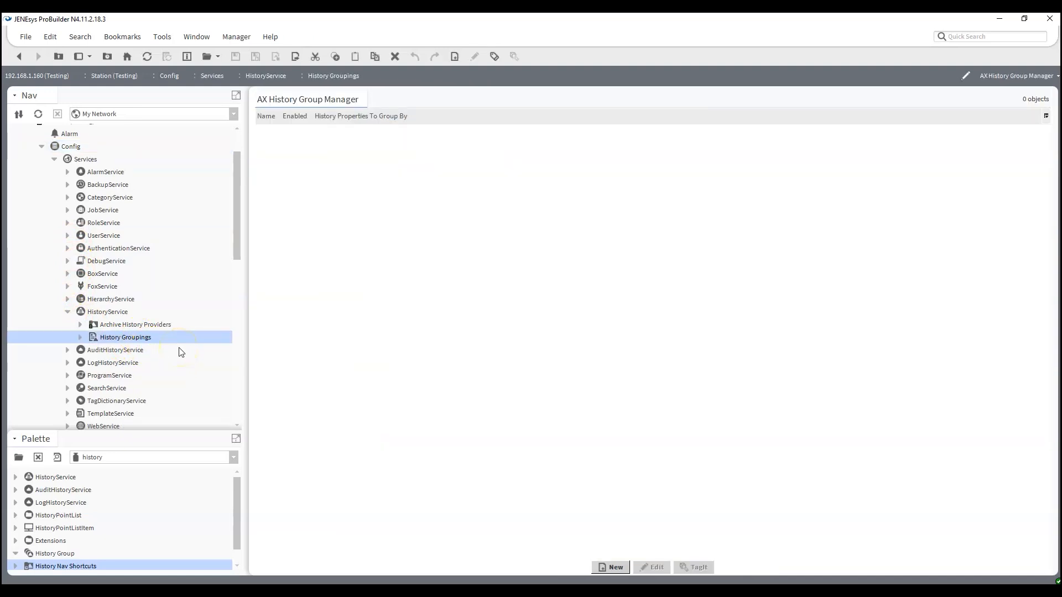
pyautogui.click(611, 567)
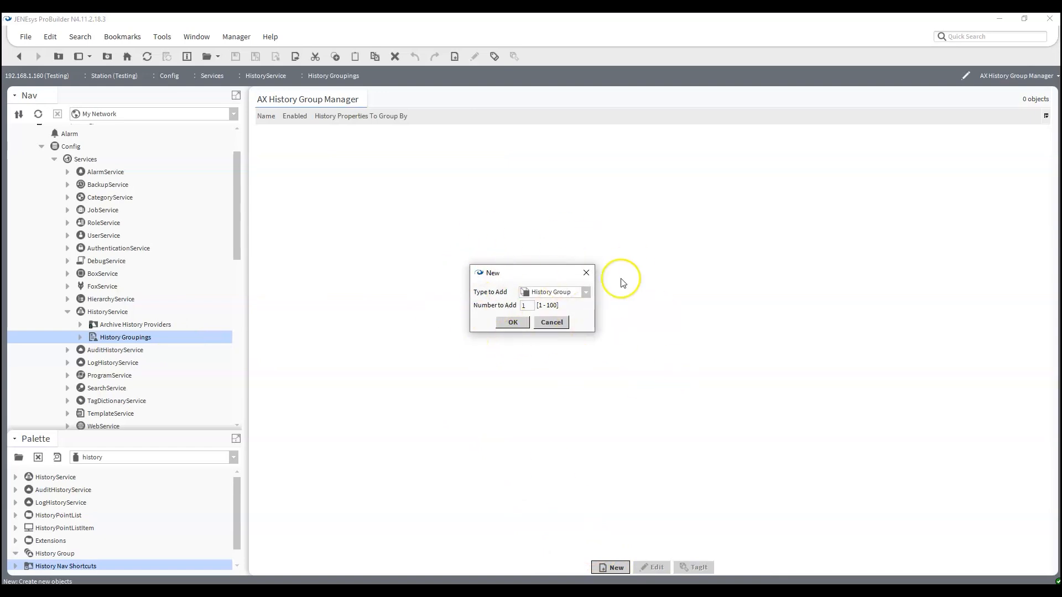
pyautogui.click(517, 324)
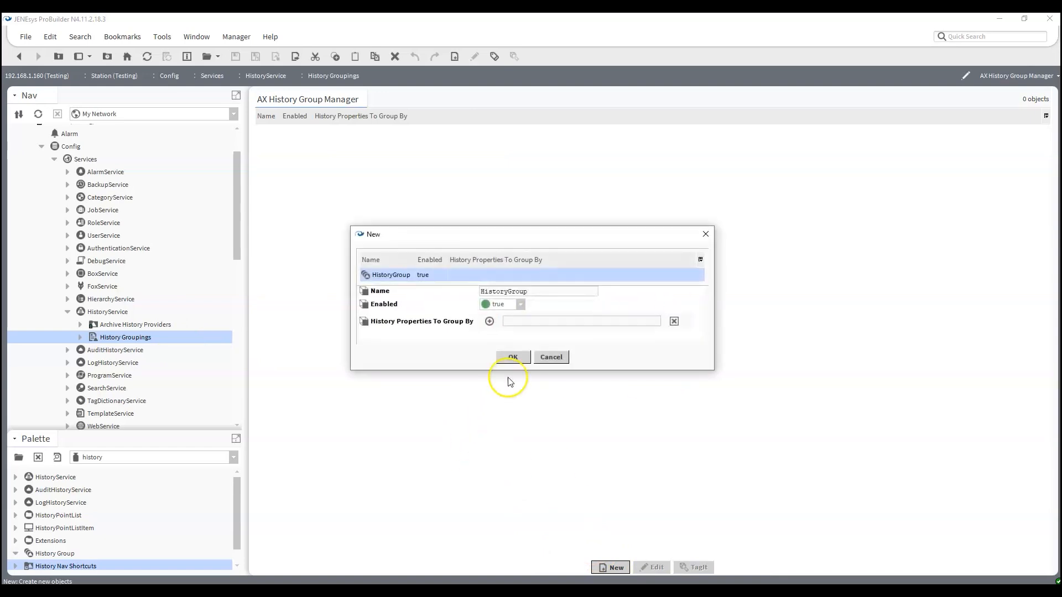
pyautogui.doubleClick(538, 292)
pyautogui.write('MeterData')
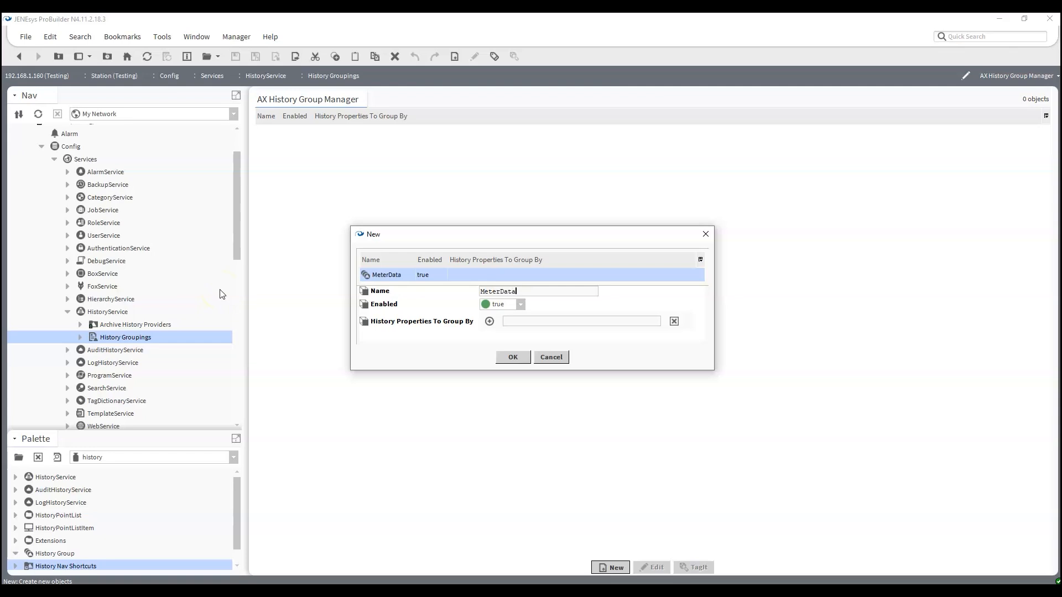
pyautogui.click(490, 322)
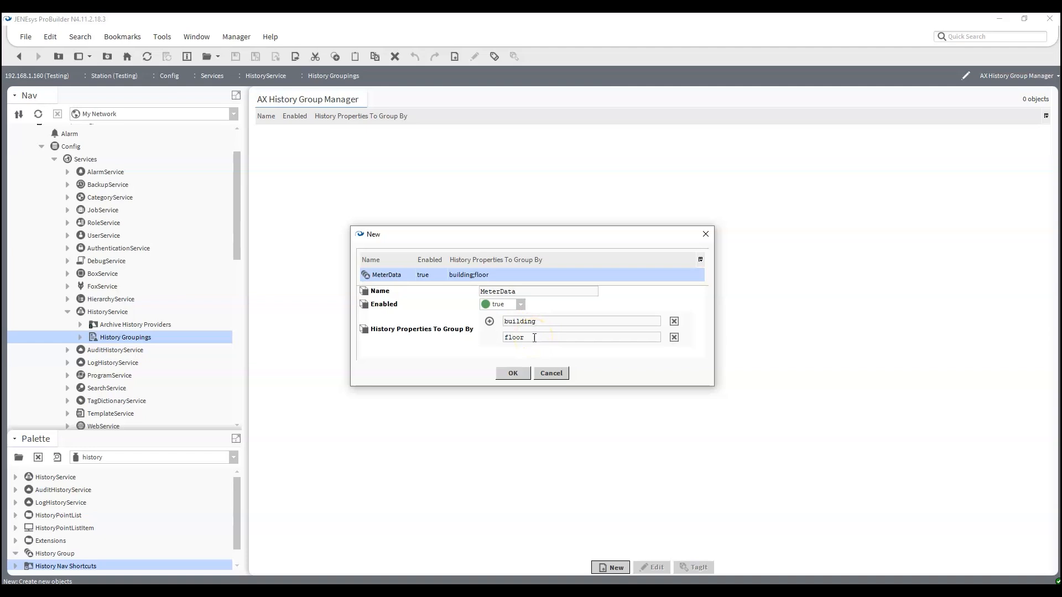
pyautogui.click(512, 373)
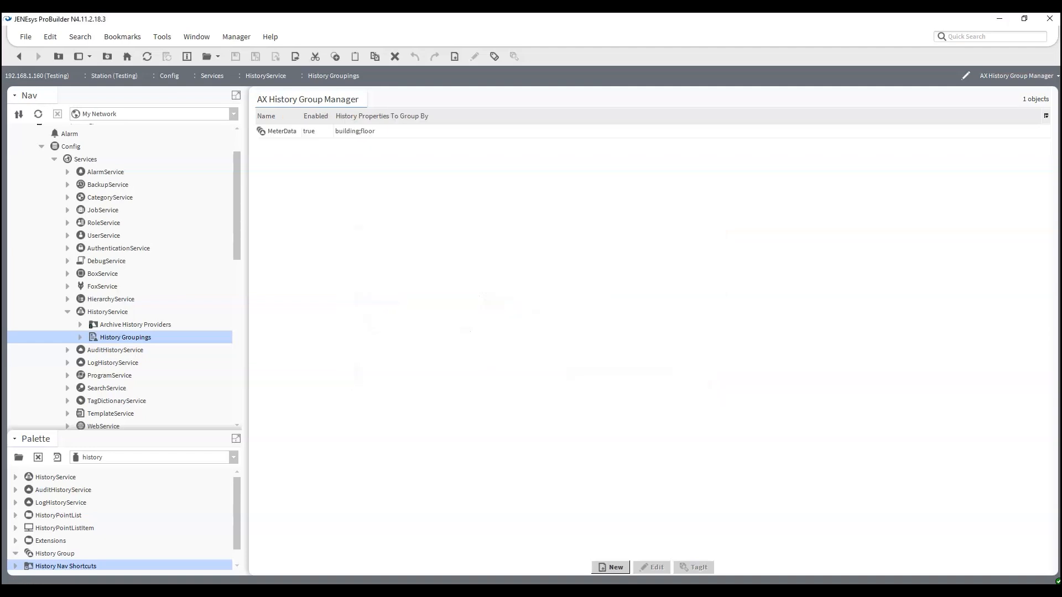
# - Expand the MeterData group in the station's History down to the histories on both floors of Building 1
pyautogui.scroll(-8, 77, 304)
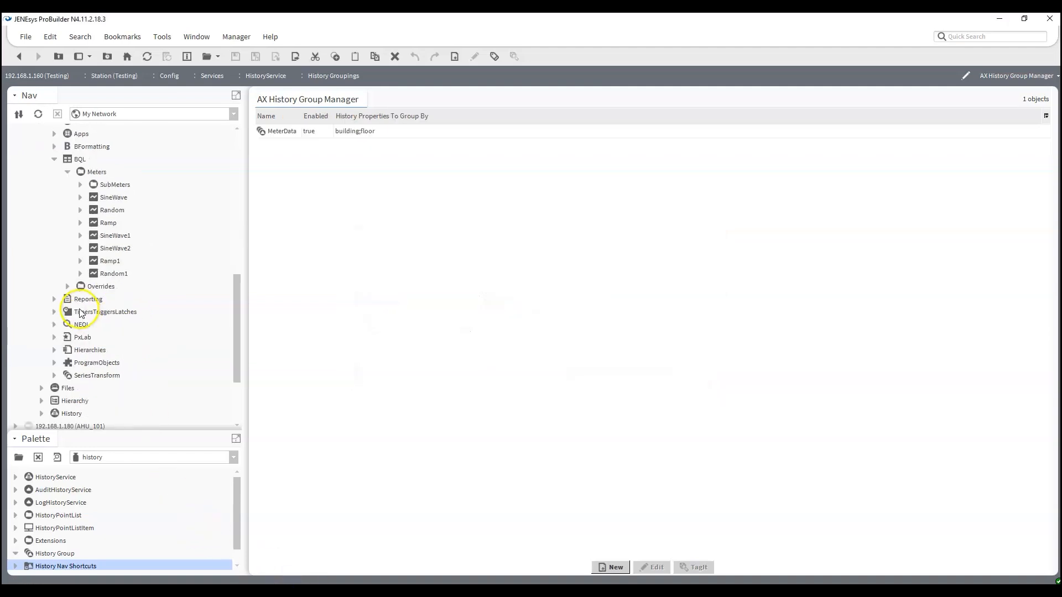
pyautogui.scroll(-3, 77, 310)
pyautogui.click(42, 312)
pyautogui.click(54, 325)
pyautogui.click(67, 336)
pyautogui.scroll(-3, 70, 346)
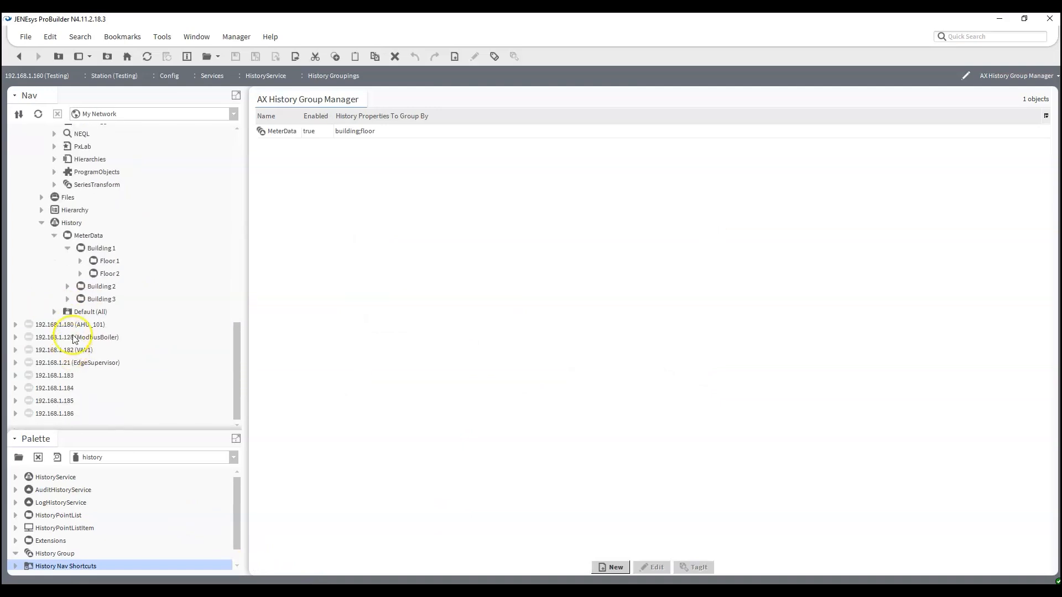
pyautogui.click(80, 260)
pyautogui.click(80, 299)
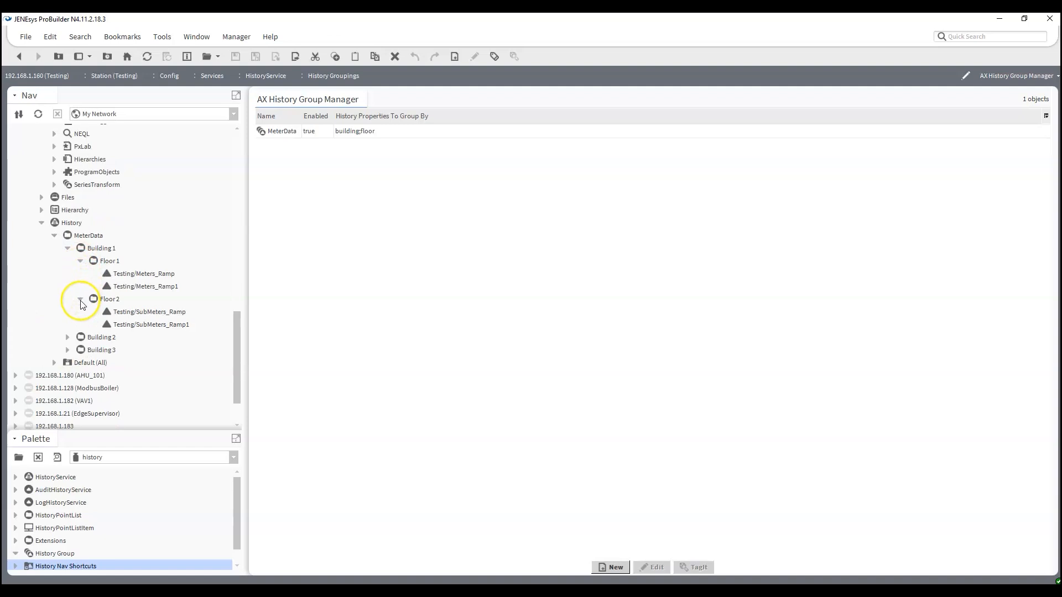
# - Expand Floor 1 and Floor 2 of Building 2 and Building 3 in MeterData to examine their grouped histories
pyautogui.click(67, 336)
pyautogui.scroll(-3, 72, 331)
pyautogui.click(80, 273)
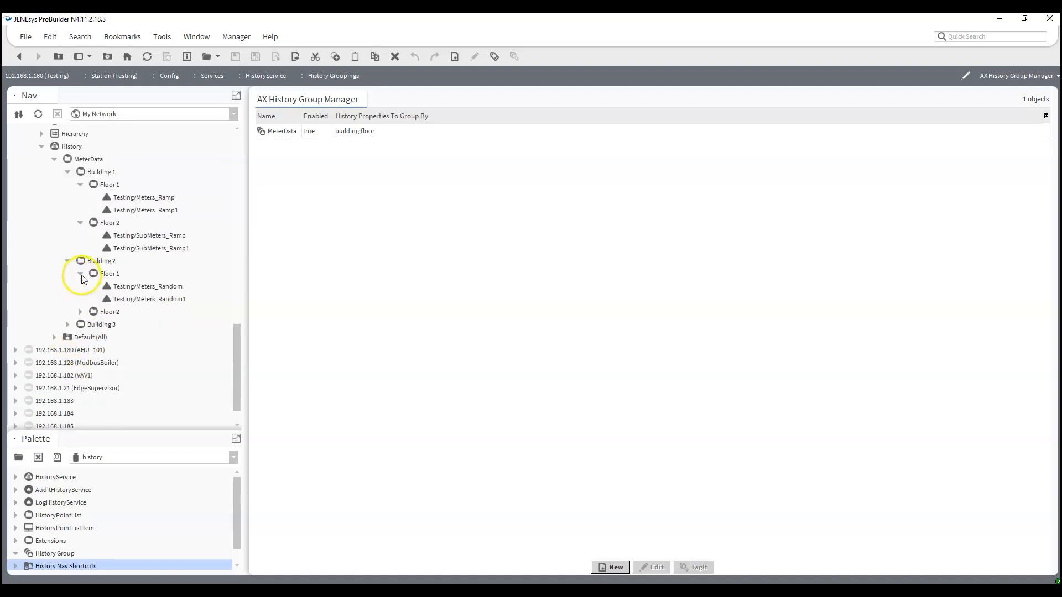
pyautogui.click(80, 311)
pyautogui.click(67, 350)
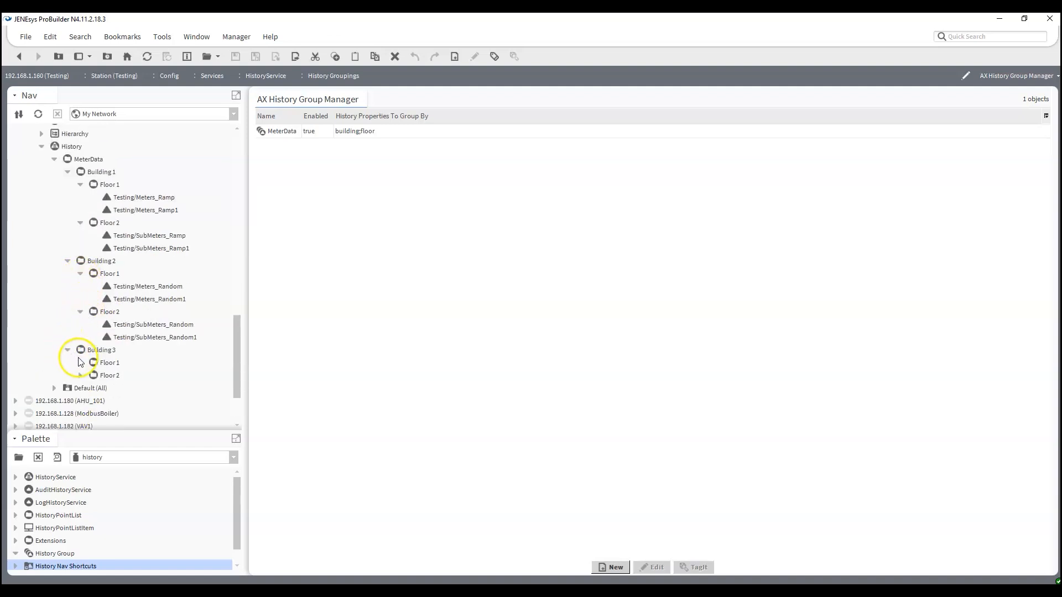
pyautogui.click(80, 362)
pyautogui.click(80, 413)
pyautogui.scroll(-3, 81, 415)
pyautogui.scroll(2, 69, 418)
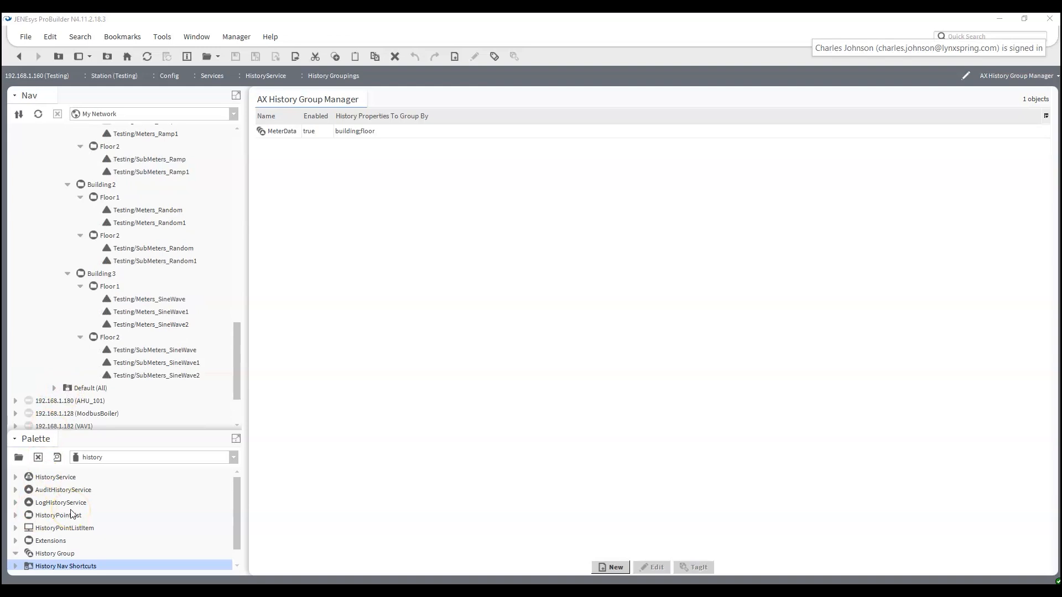
# - Add a History Nav Shortcuts component named Building1Data to the Meters folder under BQL
pyautogui.scroll(5, 138, 326)
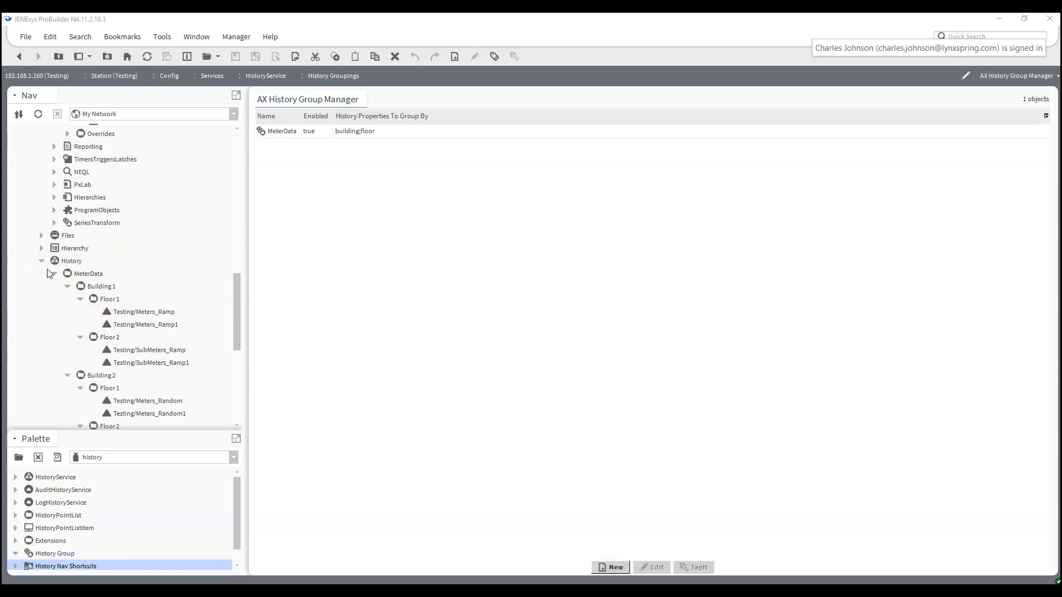
pyautogui.scroll(6, 63, 263)
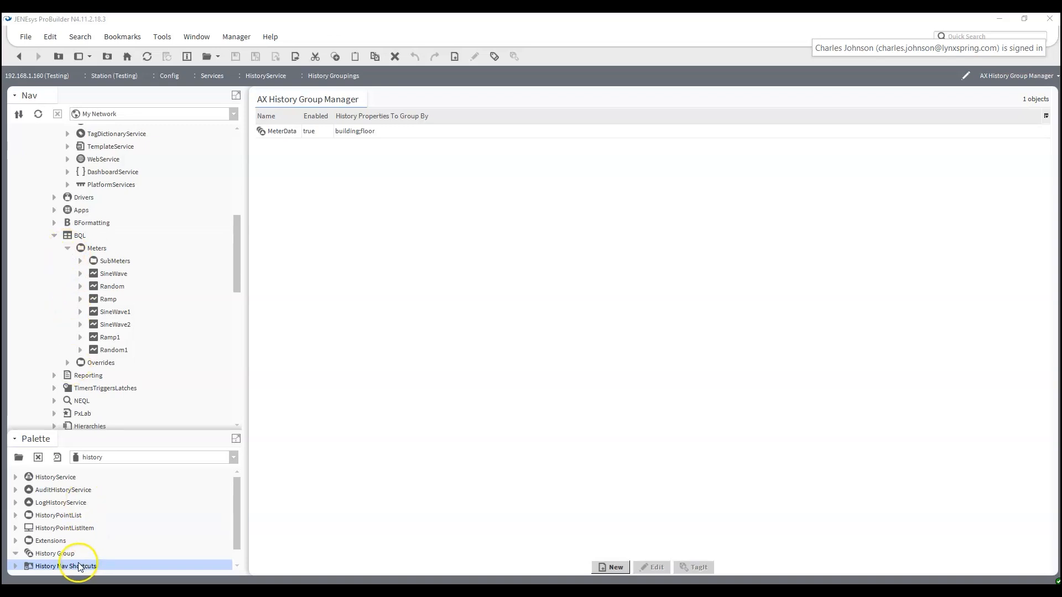
pyautogui.moveTo(124, 434); pyautogui.dragTo(130, 397)
pyautogui.moveTo(78, 535); pyautogui.dragTo(106, 257)
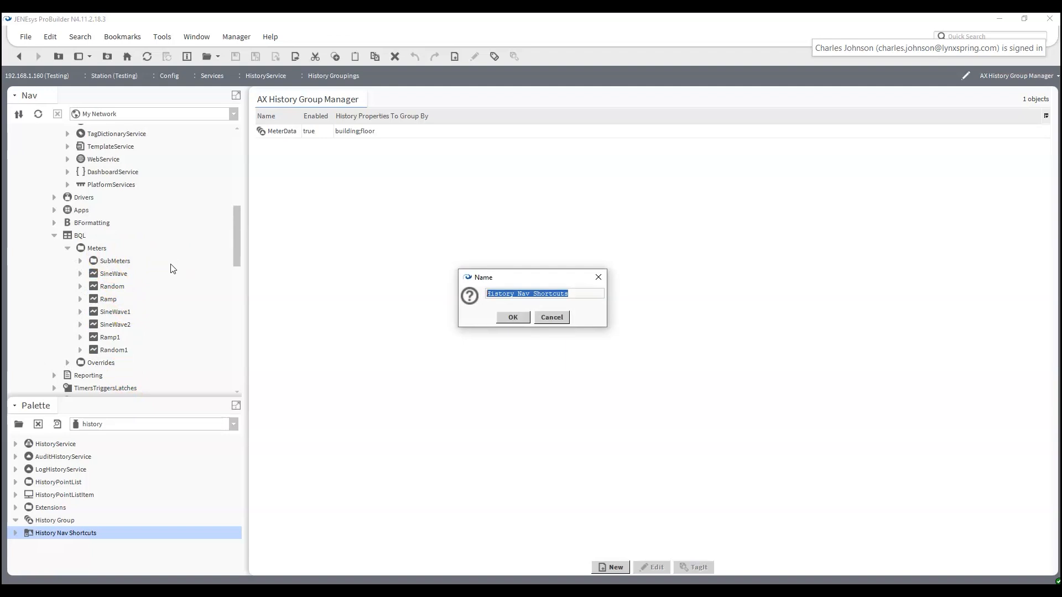
pyautogui.write('Building1Data')
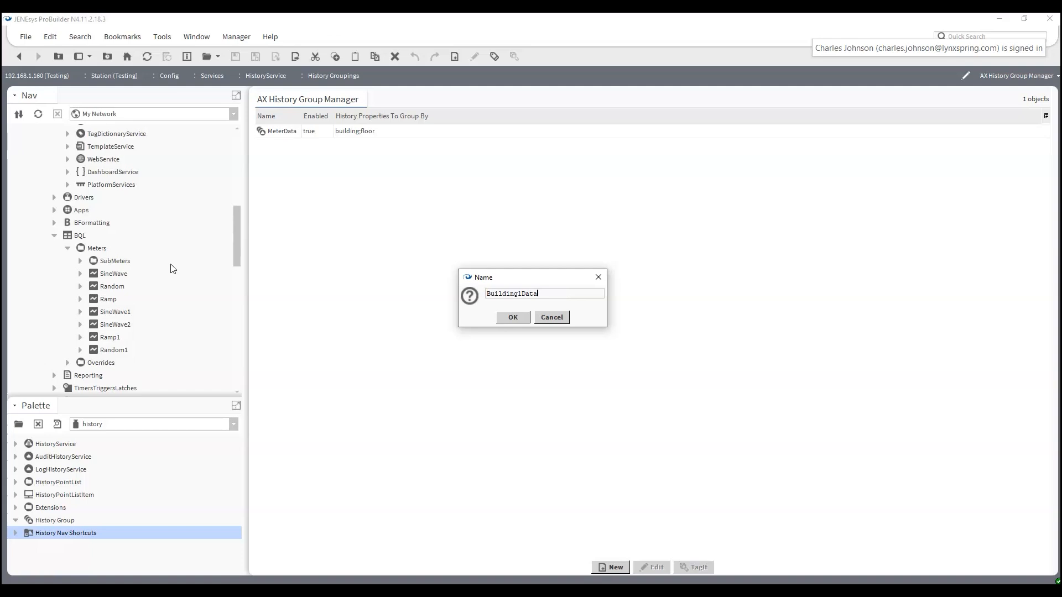
pyautogui.press('Return')
# - Add a second History Nav Shortcuts component to the Meters folder, named Building2Data
pyautogui.moveTo(90, 533); pyautogui.dragTo(107, 253)
pyautogui.write('B')
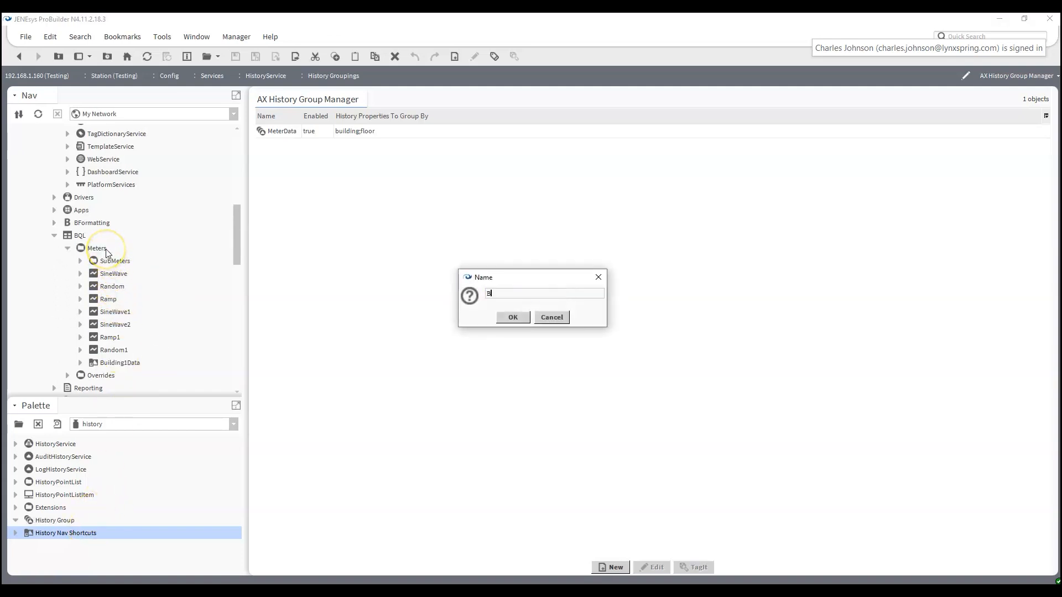
pyautogui.write('uilding')
pyautogui.write('2DAta')
pyautogui.press('BackSpace')
pyautogui.press('BackSpace')
pyautogui.press('BackSpace')
pyautogui.write('ata')
pyautogui.press('Return')
# - Add a third History Nav Shortcuts component to the Meters folder, named Building3Data
pyautogui.moveTo(64, 534); pyautogui.dragTo(106, 253)
pyautogui.write('Building3Data')
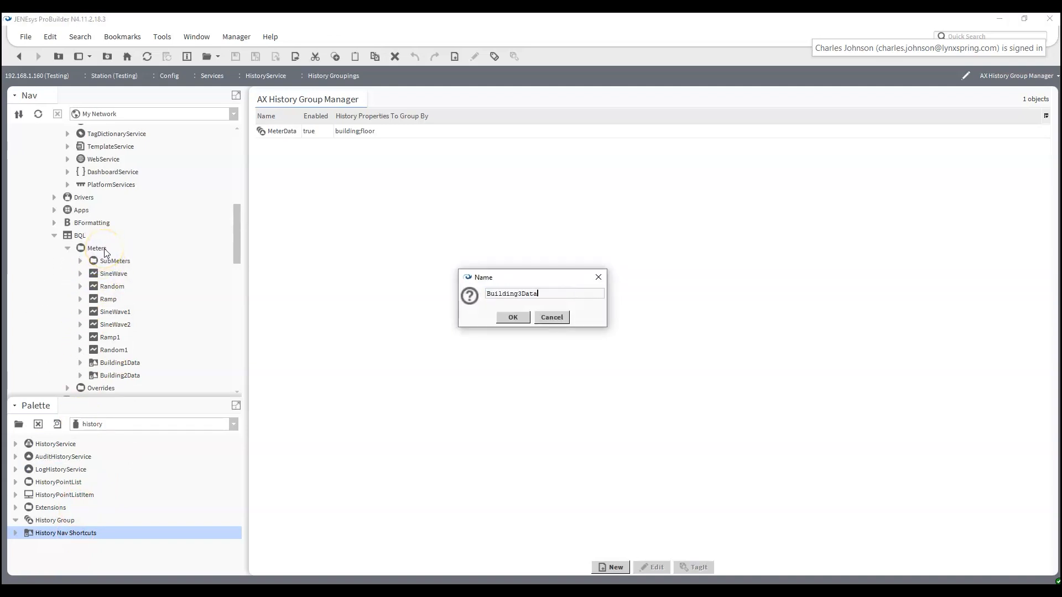
pyautogui.press('Return')
# - Expand Building1Data to examine the histories it lists without a query predicate, and collapse it again
pyautogui.scroll(-3, 92, 258)
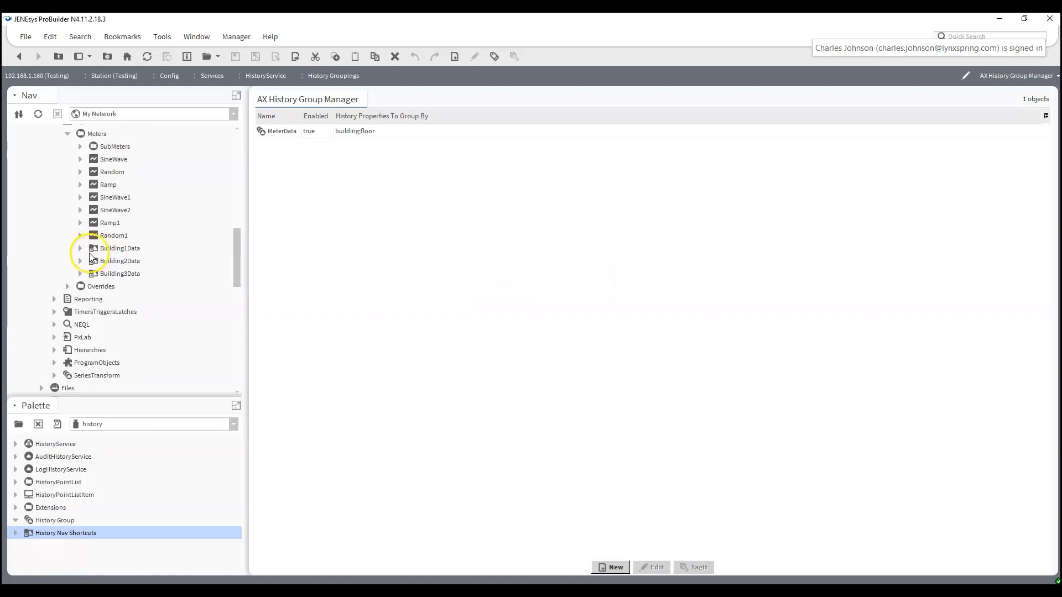
pyautogui.click(80, 248)
pyautogui.scroll(-3, 102, 268)
pyautogui.scroll(8, 105, 276)
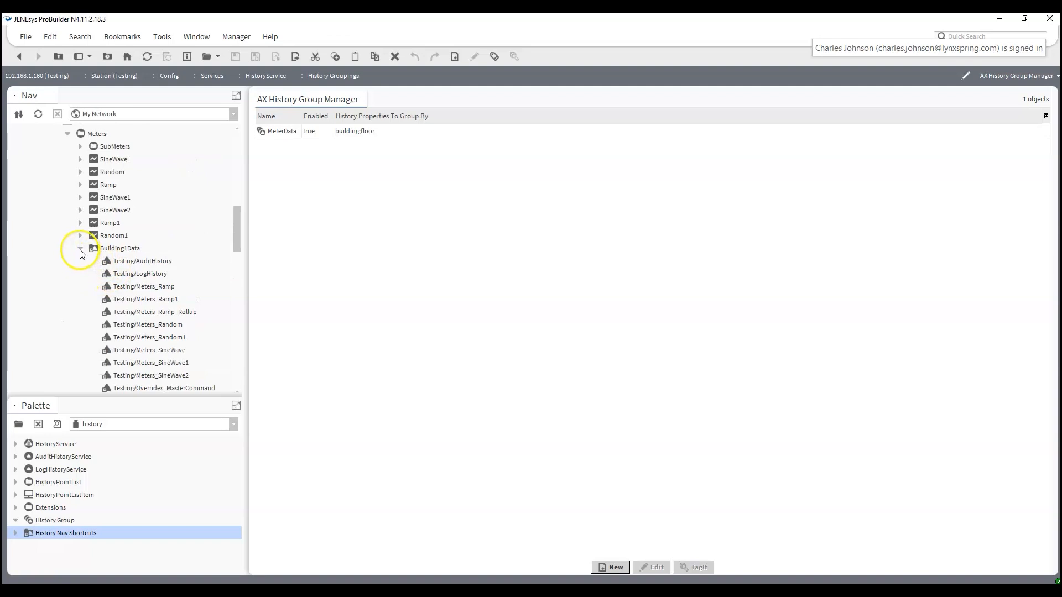
pyautogui.click(80, 249)
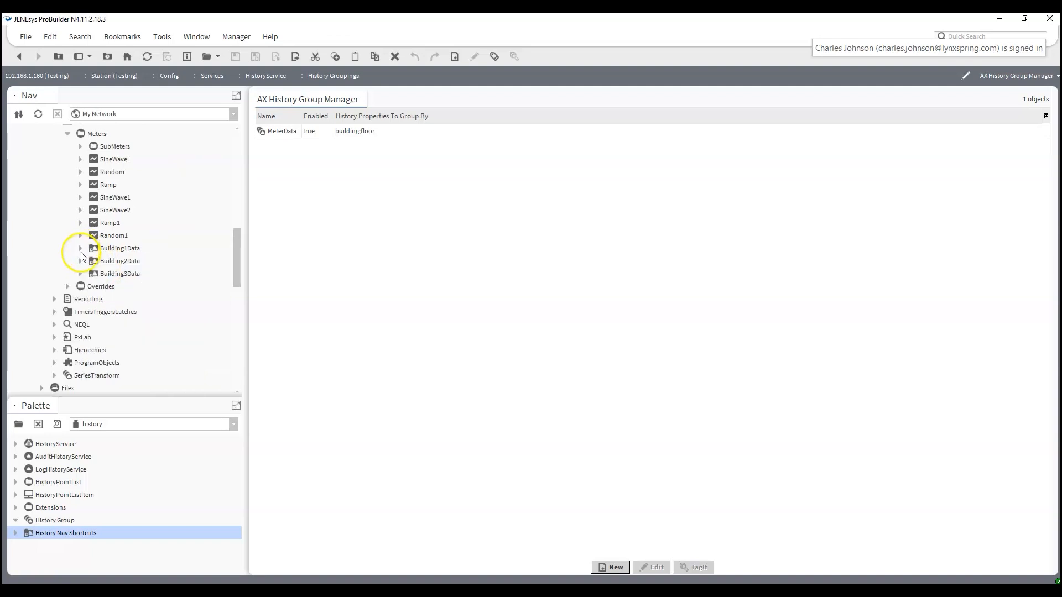
# - Set Building1Data's History Query Predicate to where building='Building 1', save it and expand the shortcut's histories
pyautogui.rightClick(115, 250)
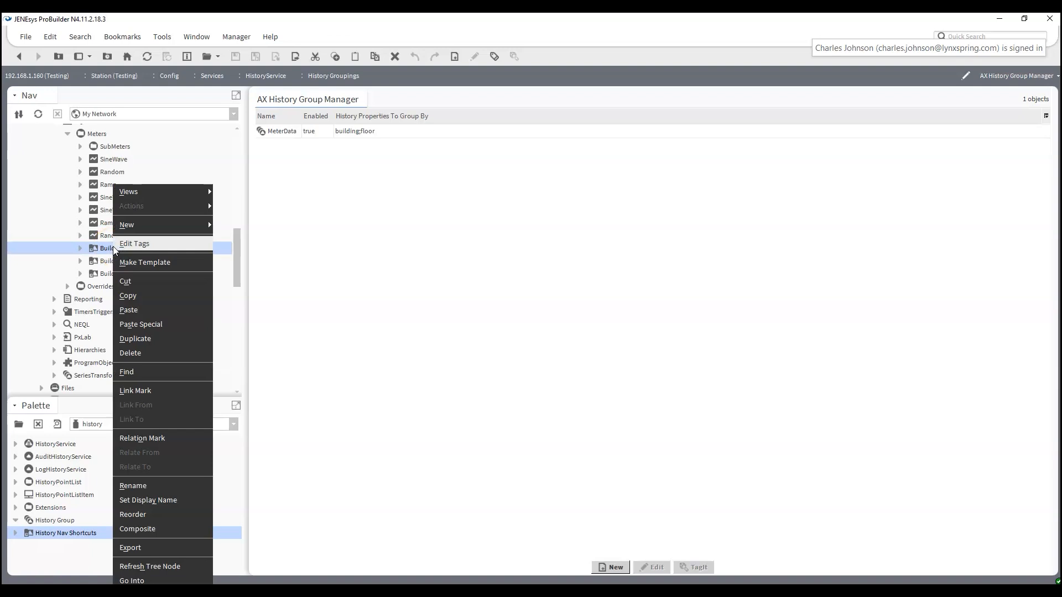
pyautogui.moveTo(185, 197)
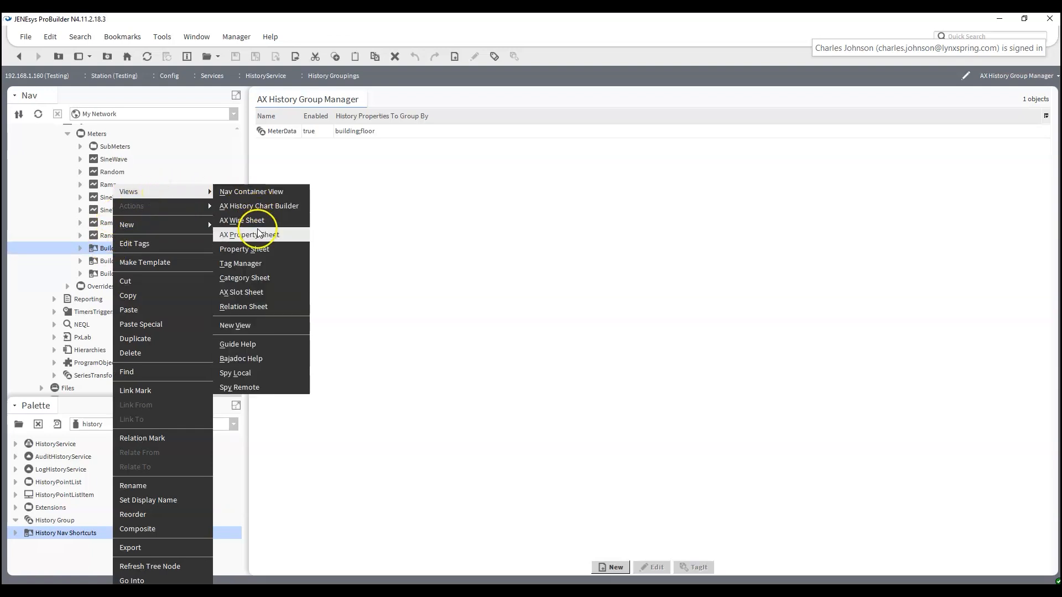
pyautogui.click(238, 234)
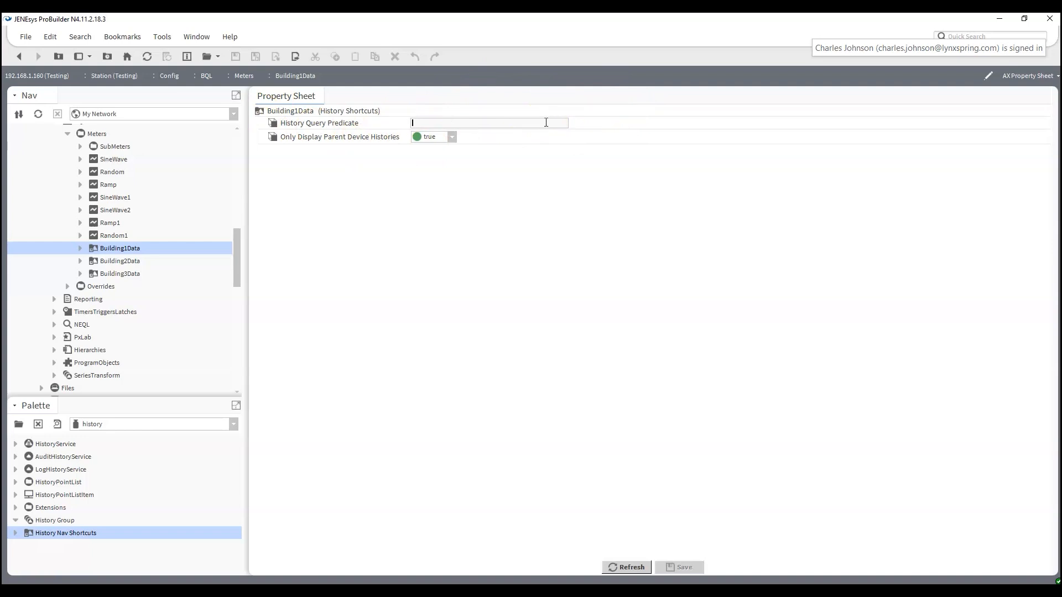
pyautogui.write('where building')
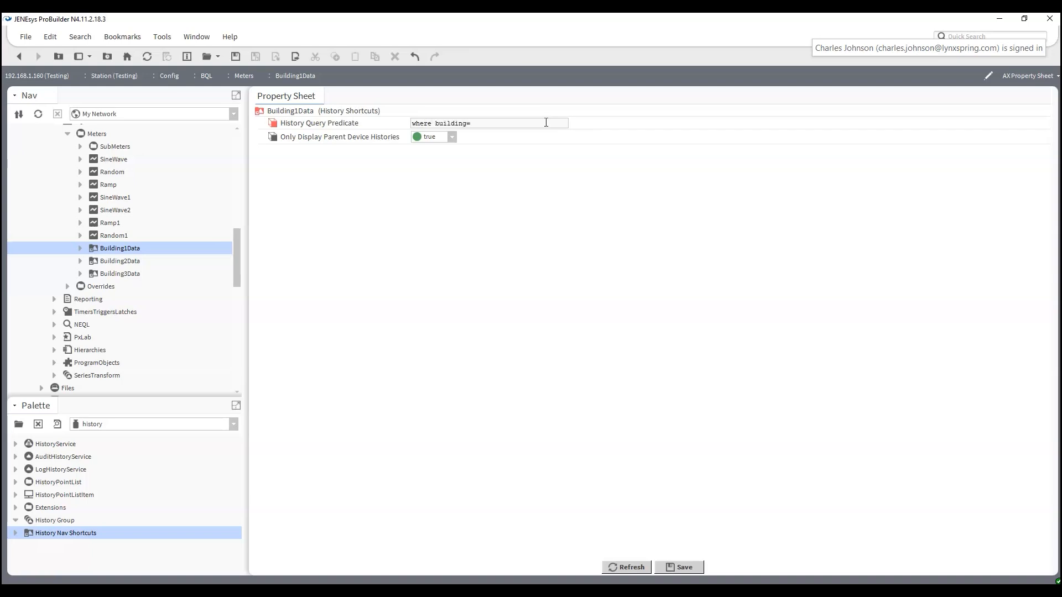
pyautogui.write("='Building 1")
pyautogui.hotkey('ctrl', 's')
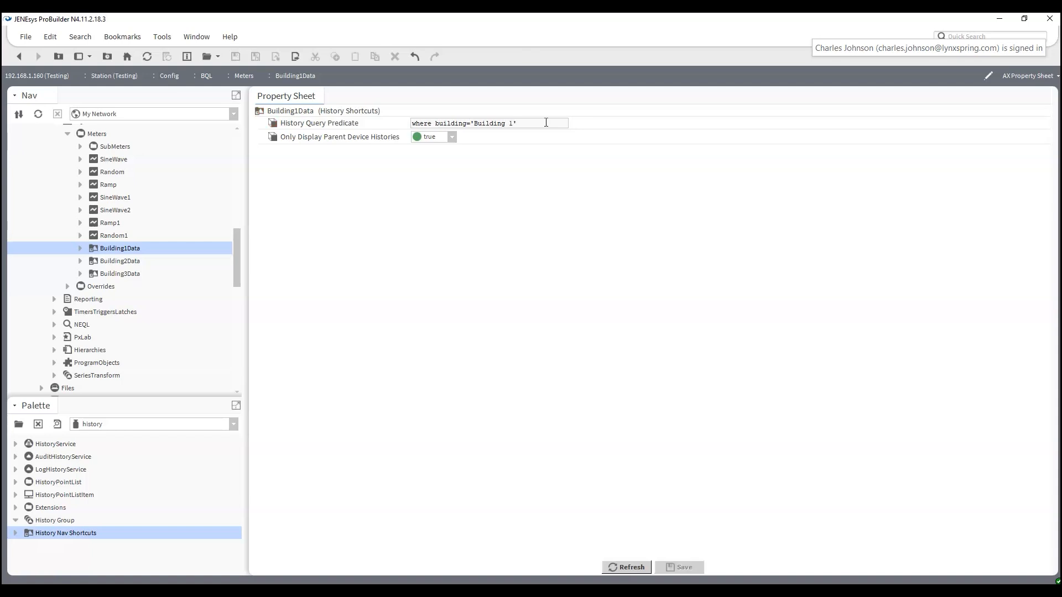
pyautogui.click(80, 248)
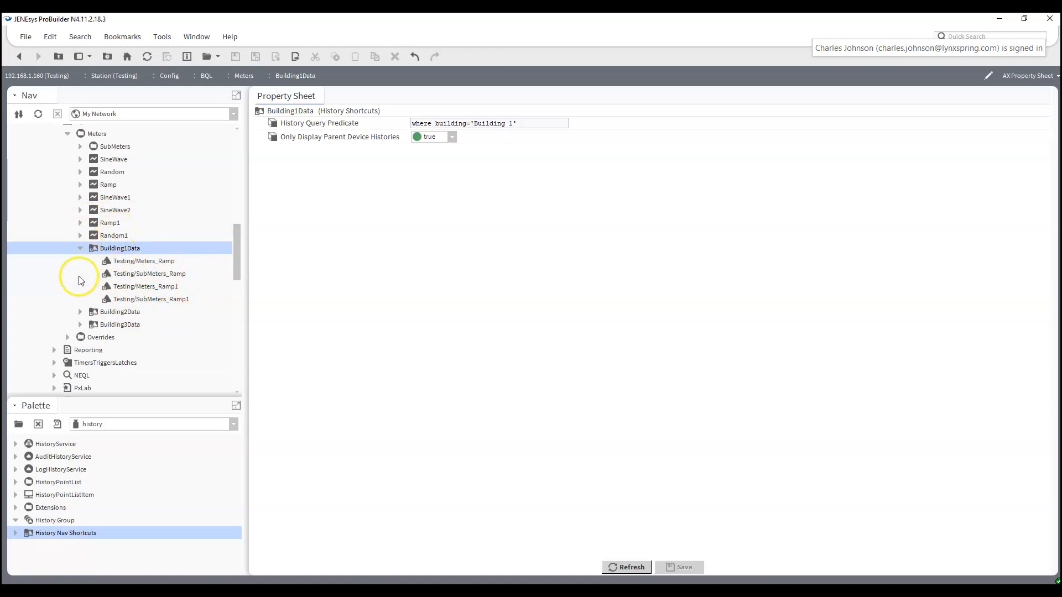
# - Set Building2Data's History Query Predicate to where building='Building 2' on its AX Property Sheet and save it
pyautogui.rightClick(125, 312)
pyautogui.moveTo(194, 194)
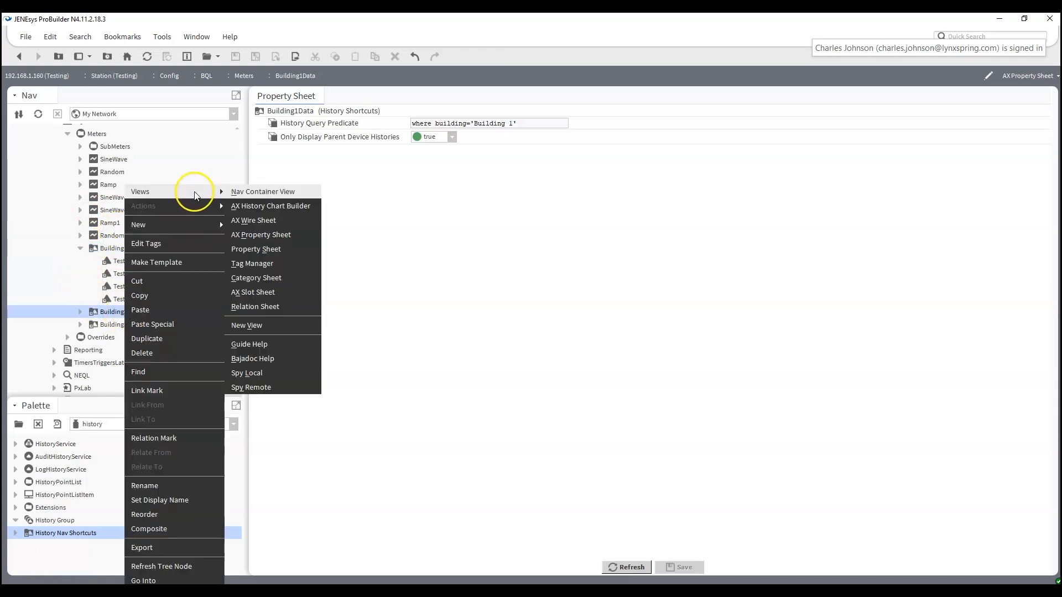
pyautogui.click(261, 234)
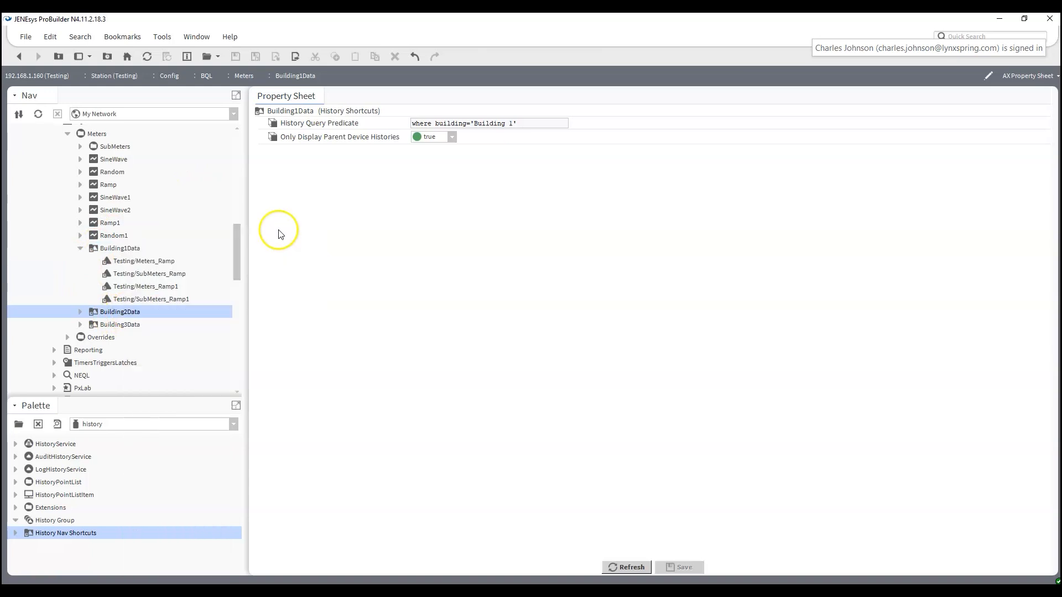
pyautogui.click(479, 126)
pyautogui.write('where bui')
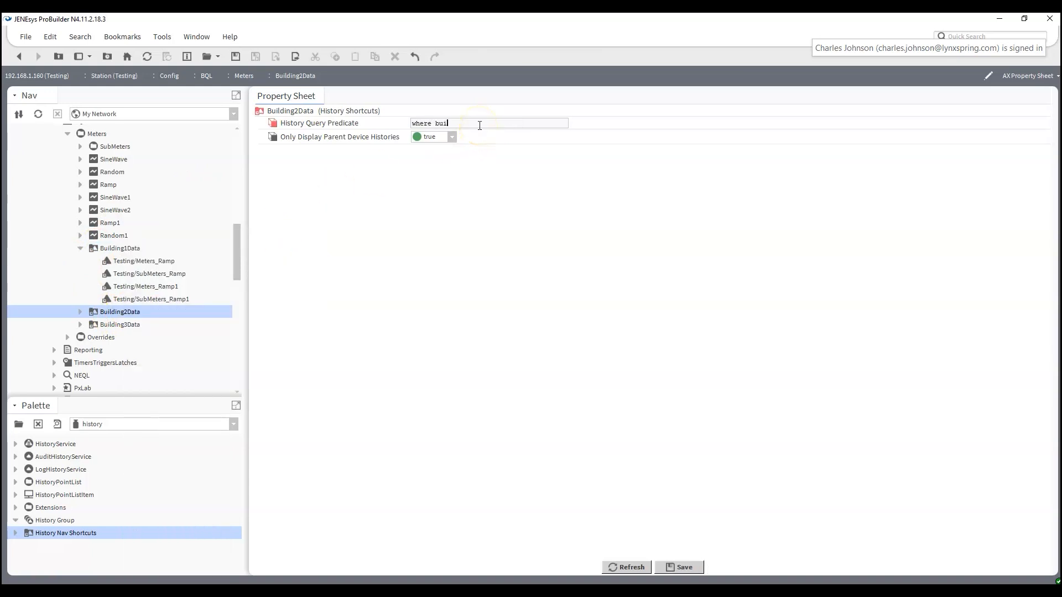
pyautogui.write("lding='Building 2'")
pyautogui.hotkey('ctrl', 's')
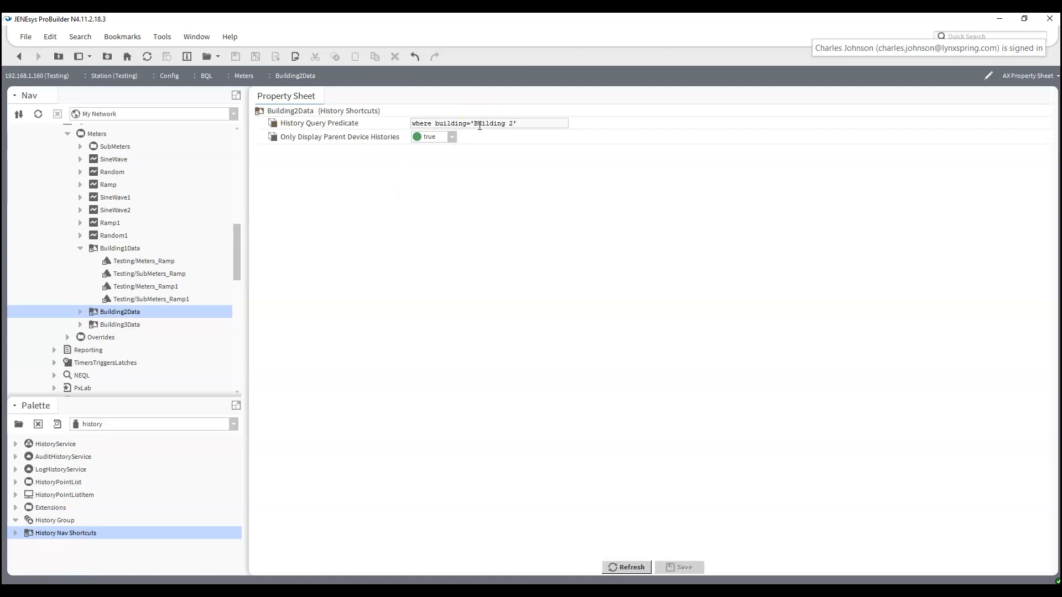
# - Set Building3Data's History Query Predicate to where building='Building 3' on its AX Property Sheet and save it
pyautogui.rightClick(113, 325)
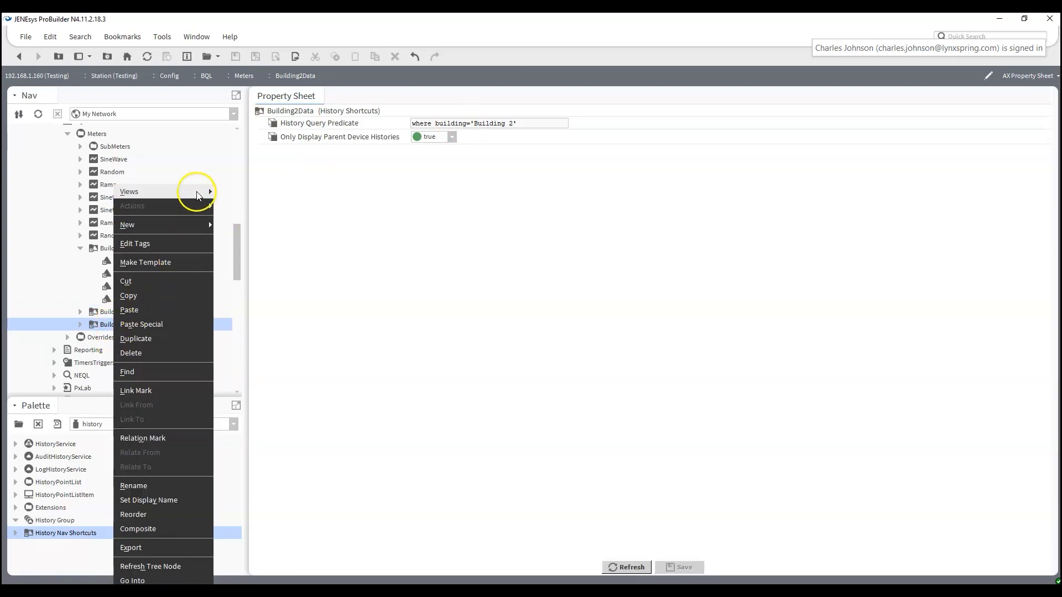
pyautogui.moveTo(201, 192)
pyautogui.click(263, 239)
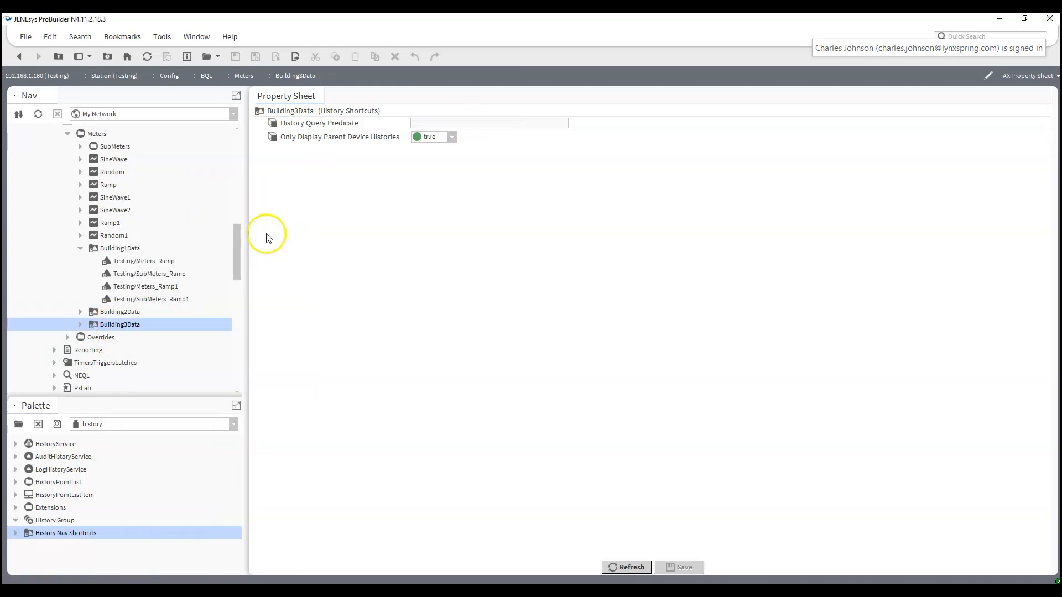
pyautogui.click(441, 122)
pyautogui.write('where buildin')
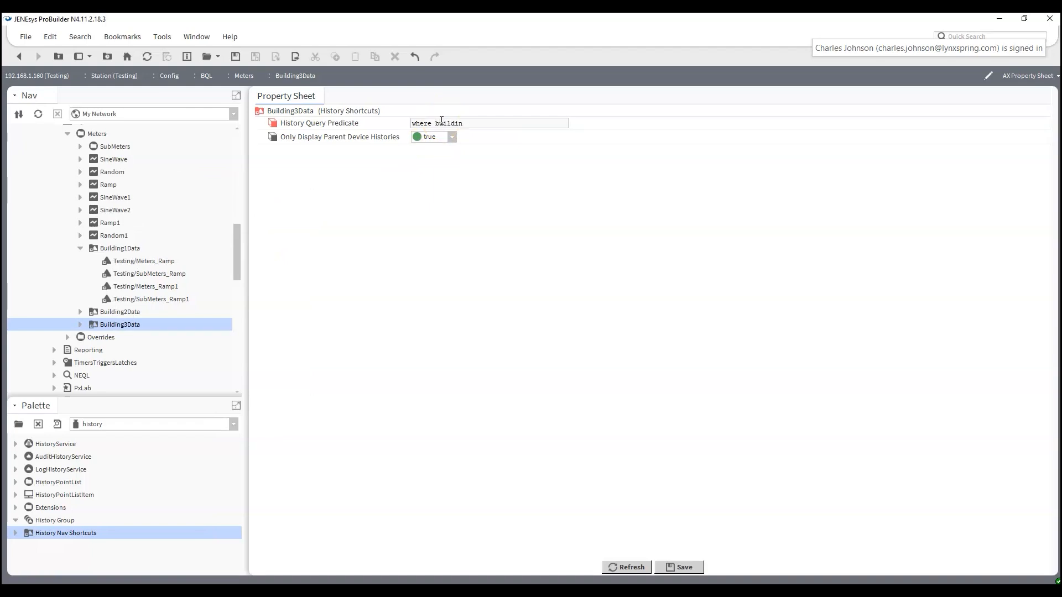
pyautogui.write("g='Building 3")
pyautogui.click(679, 567)
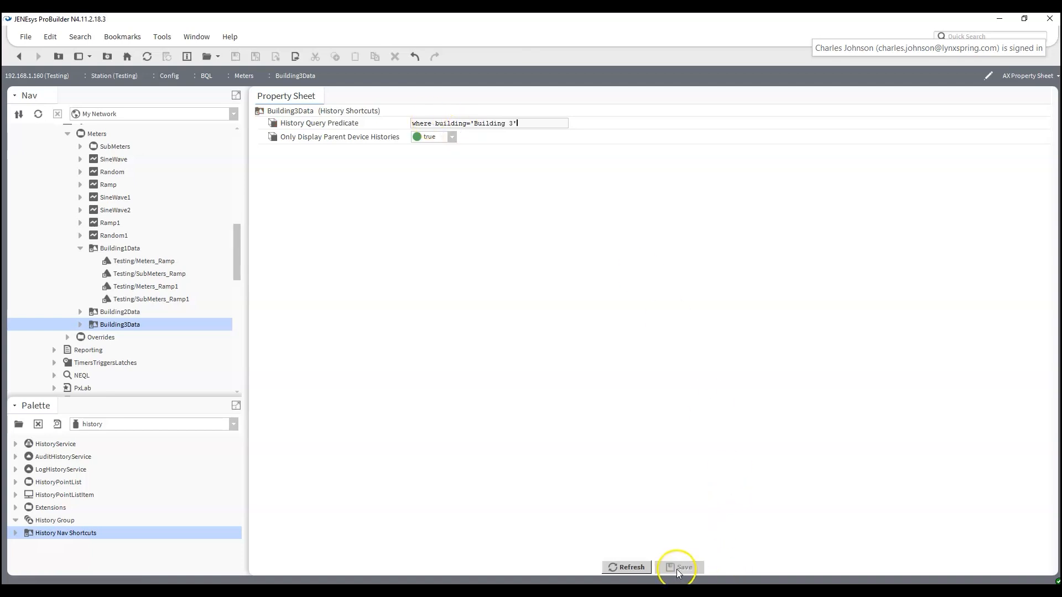
# - Expand Building2Data and Building3Data to examine their filtered histories, and collapse all three building shortcuts
pyautogui.click(81, 312)
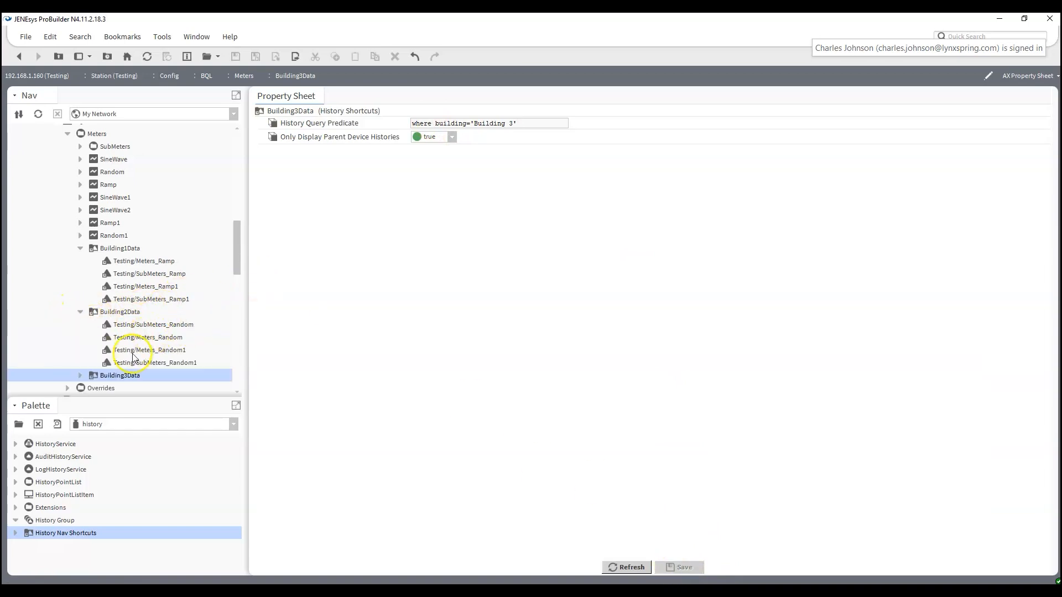
pyautogui.click(80, 376)
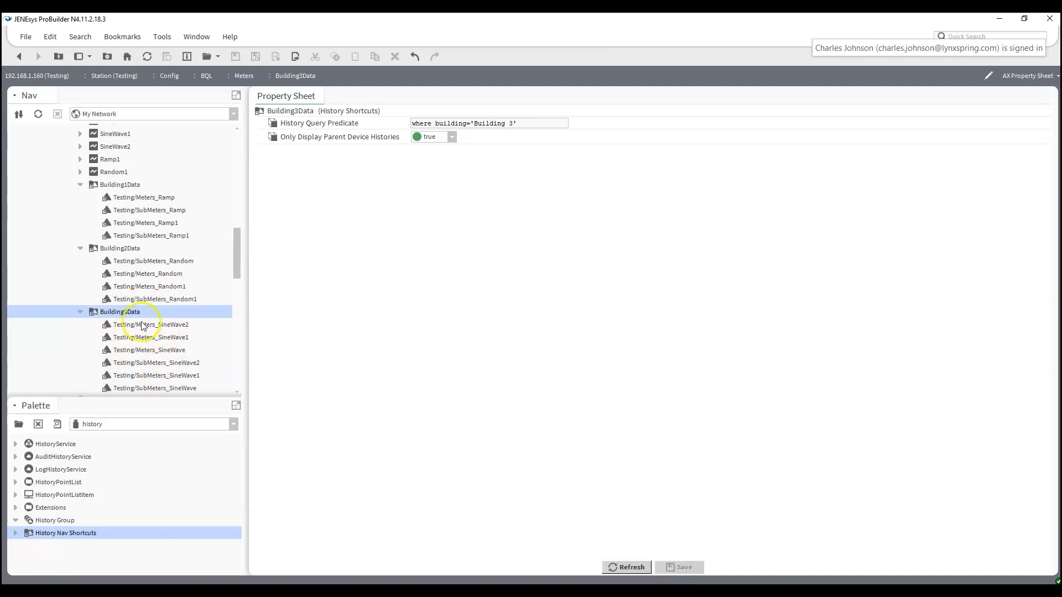
pyautogui.scroll(-3, 133, 333)
pyautogui.scroll(5, 132, 333)
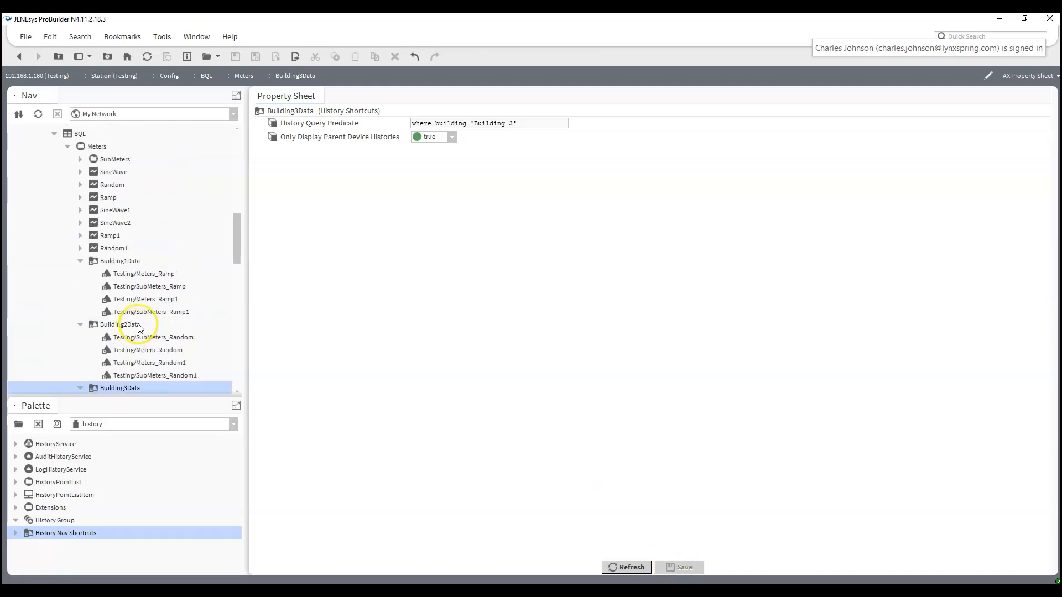
pyautogui.click(80, 261)
pyautogui.click(81, 273)
pyautogui.click(81, 286)
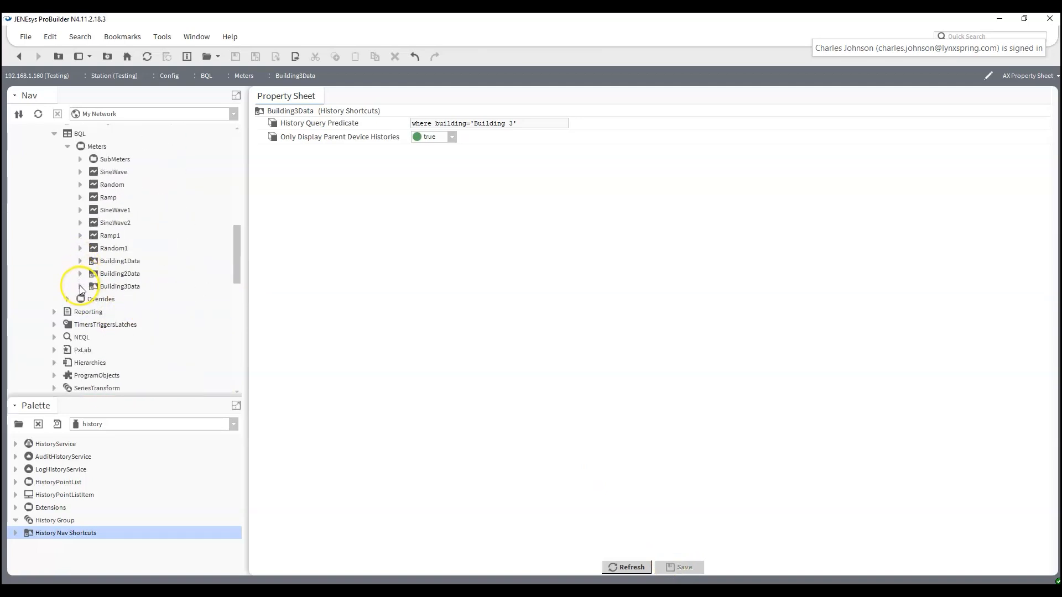
# - Collapse the MeterData group and open the chart of Meters_Ramp_Rollup from Testing under Default (All) in the station's History
pyautogui.scroll(4, 84, 360)
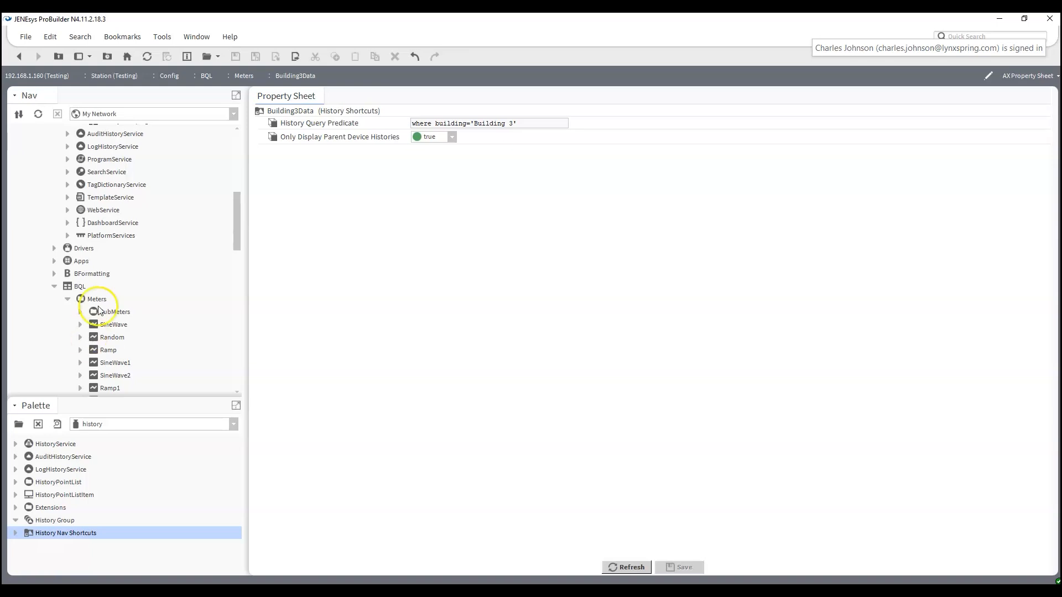
pyautogui.scroll(-10, 91, 304)
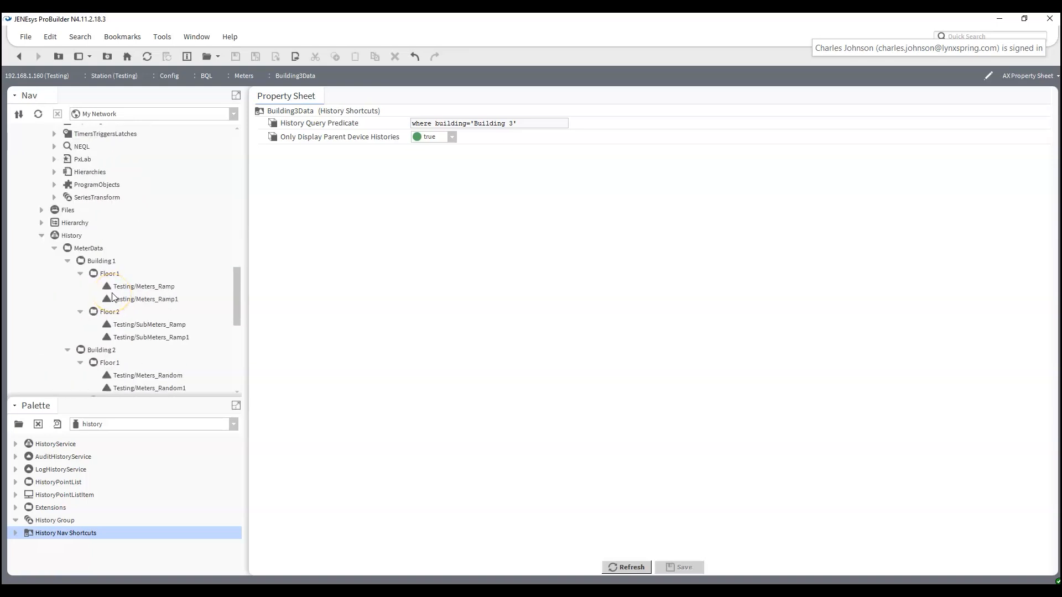
pyautogui.click(54, 247)
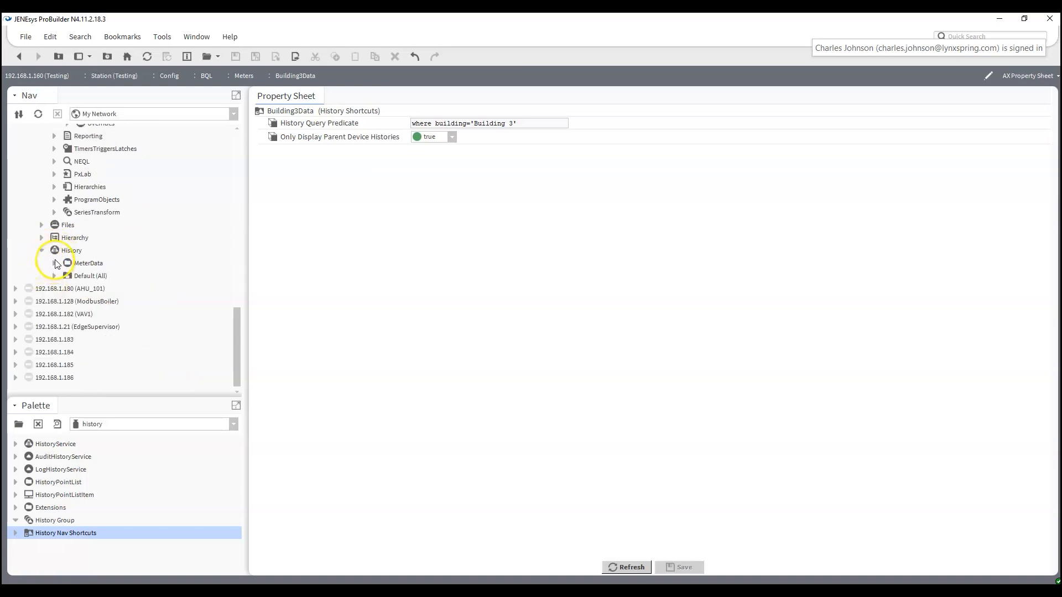
pyautogui.click(54, 276)
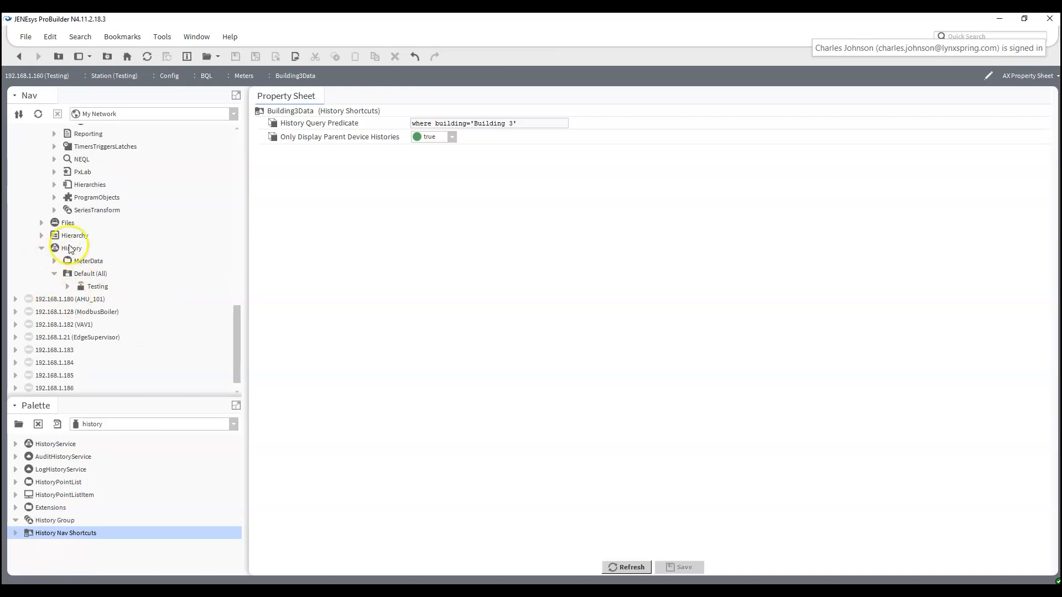
pyautogui.click(68, 287)
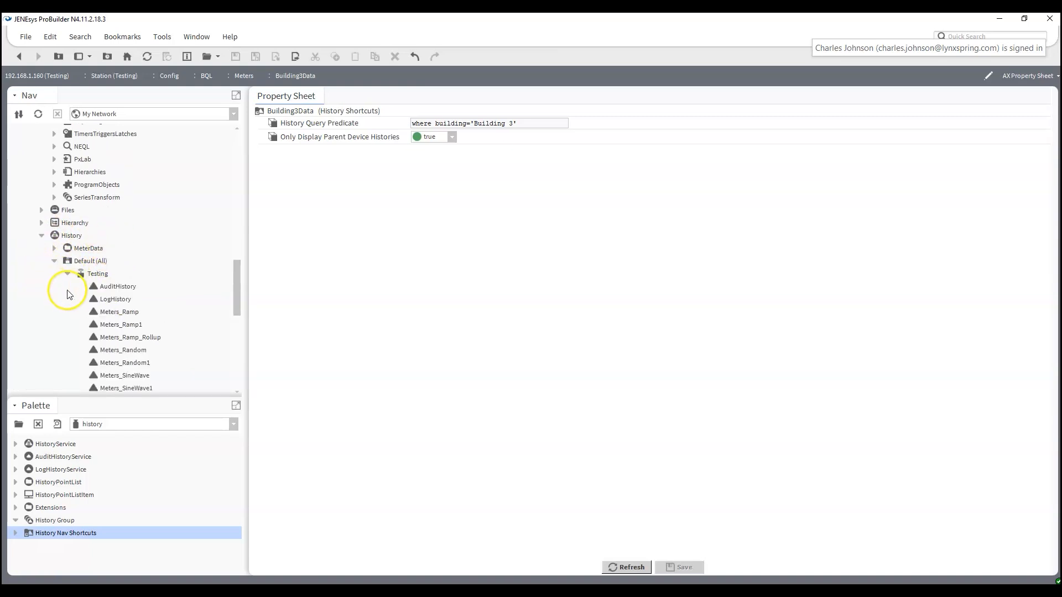
pyautogui.scroll(-3, 111, 266)
pyautogui.click(124, 223)
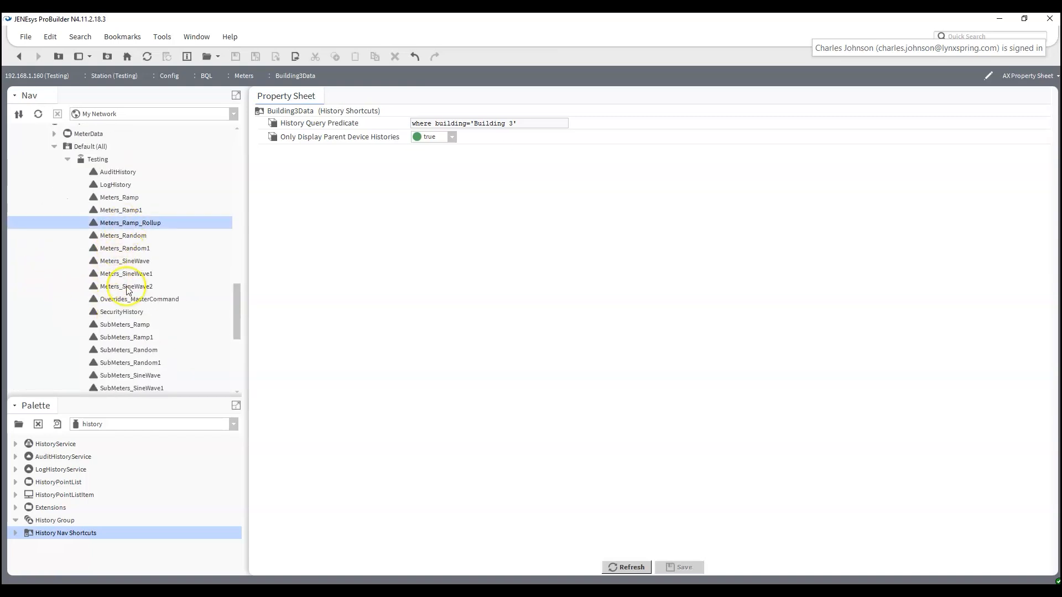
pyautogui.doubleClick(147, 224)
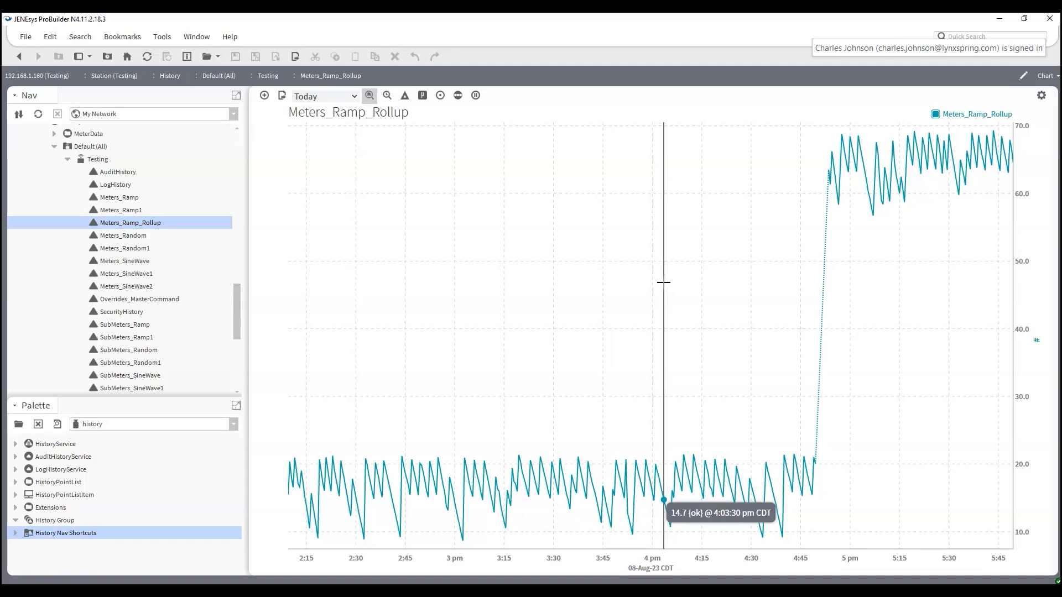
# - Append ?period=Last7days;delta=false to the ord of the Meters_Ramp_Rollup history and run the query
pyautogui.hotkey('ctrl', 'l')
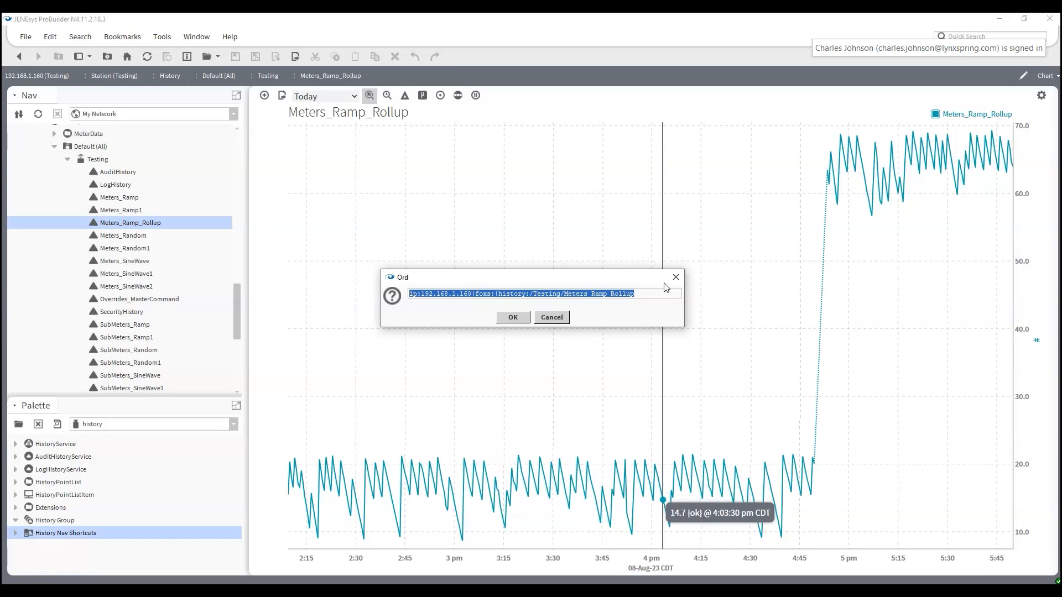
pyautogui.moveTo(684, 298); pyautogui.dragTo(987, 324)
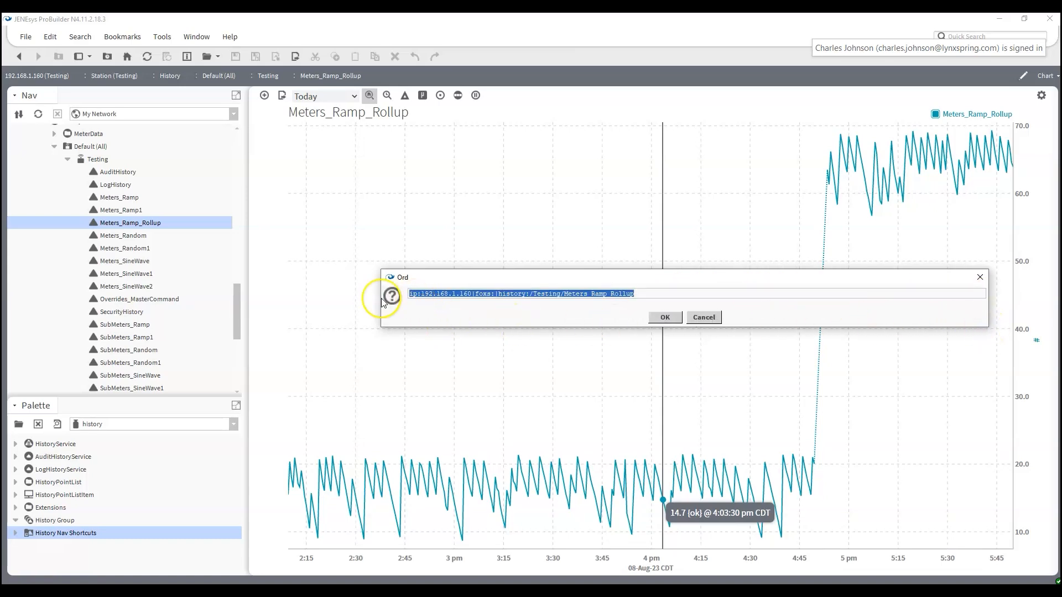
pyautogui.moveTo(382, 303); pyautogui.dragTo(222, 302)
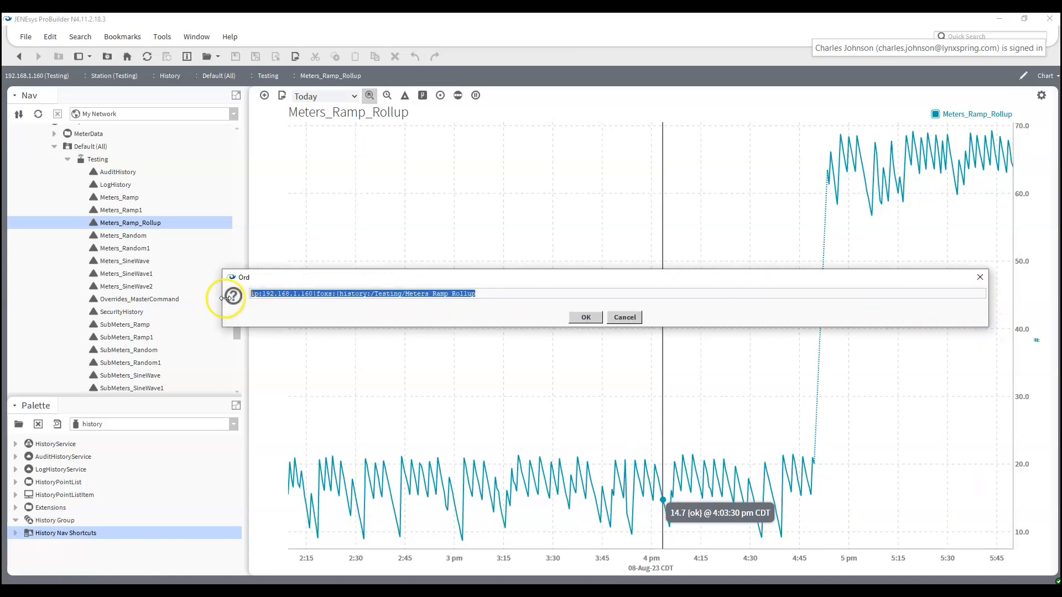
pyautogui.click(477, 298)
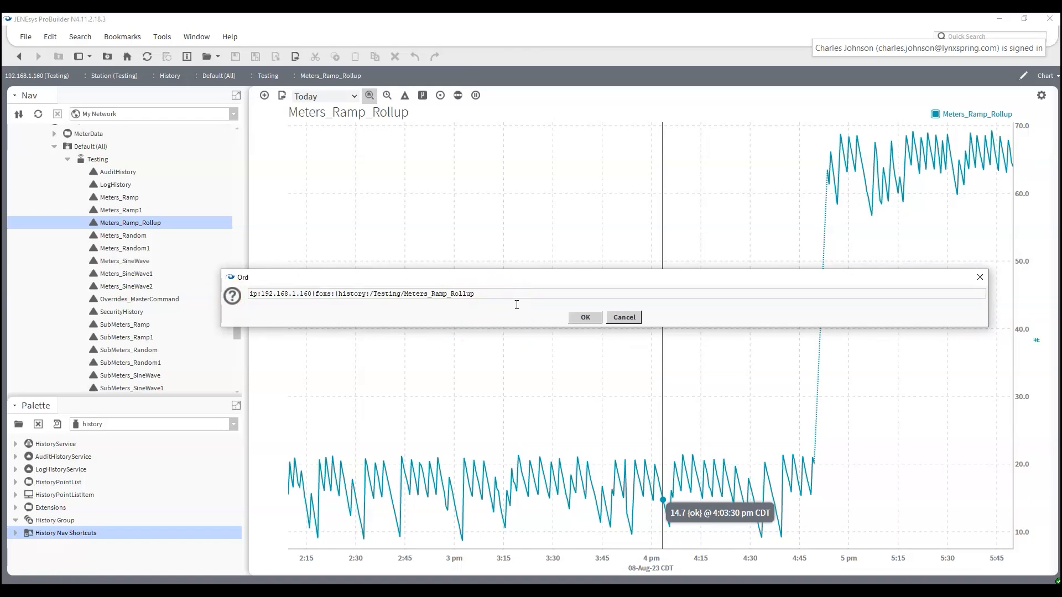
pyautogui.write('?period=Last7days;delta=false')
pyautogui.press('Return')
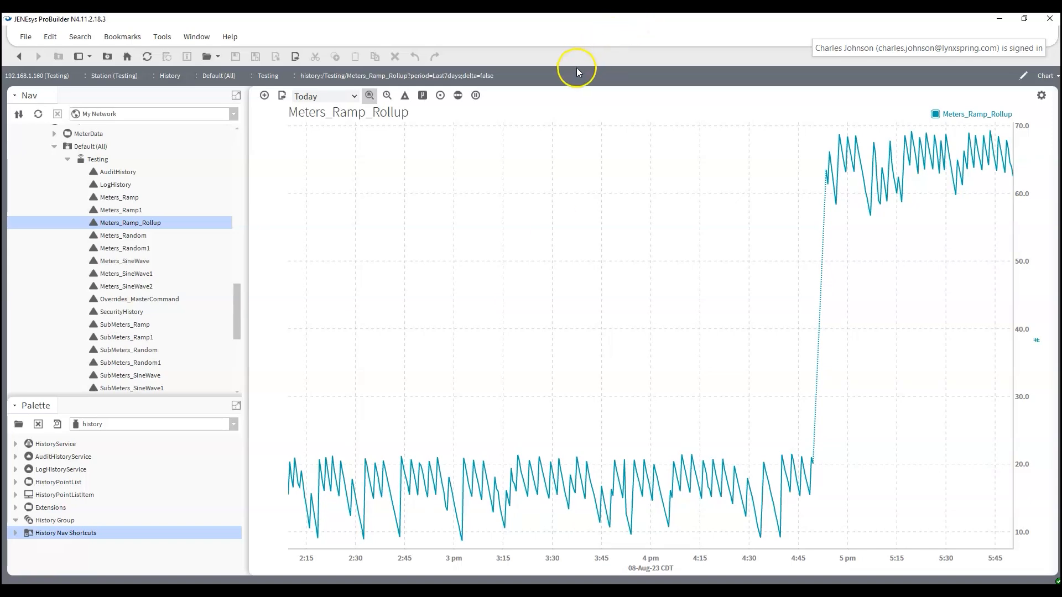
# - Open the full ord of the current Meters_Ramp_Rollup query for inline editing
pyautogui.click(512, 75)
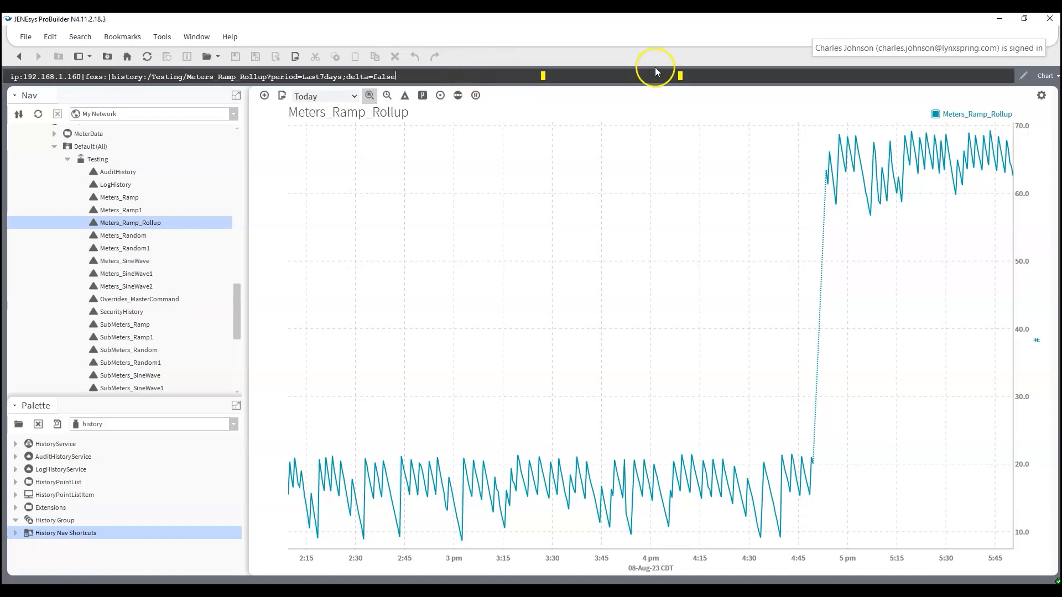
pyautogui.click(1028, 49)
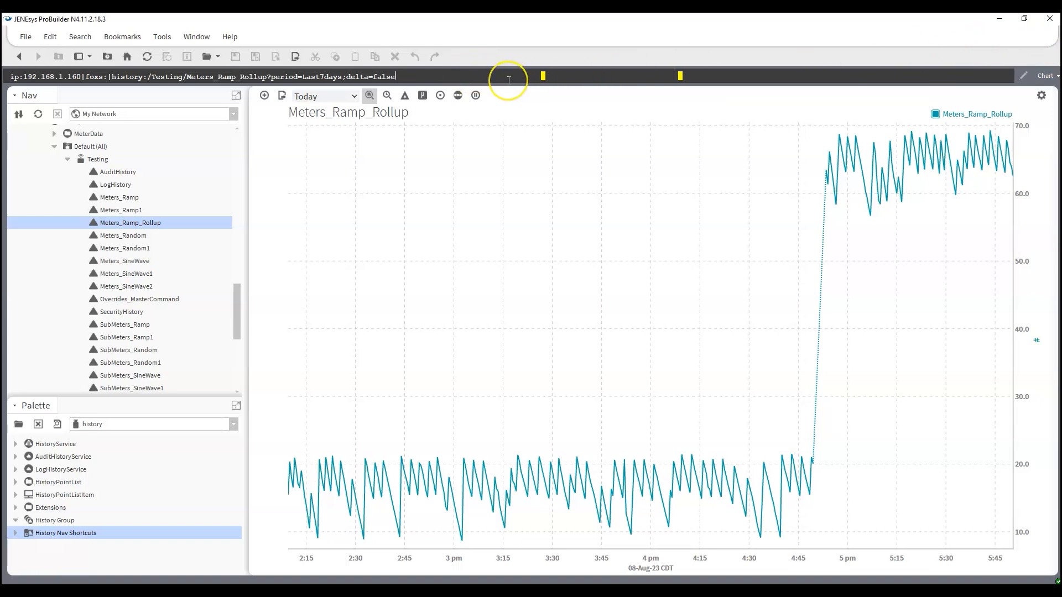
pyautogui.write('(')
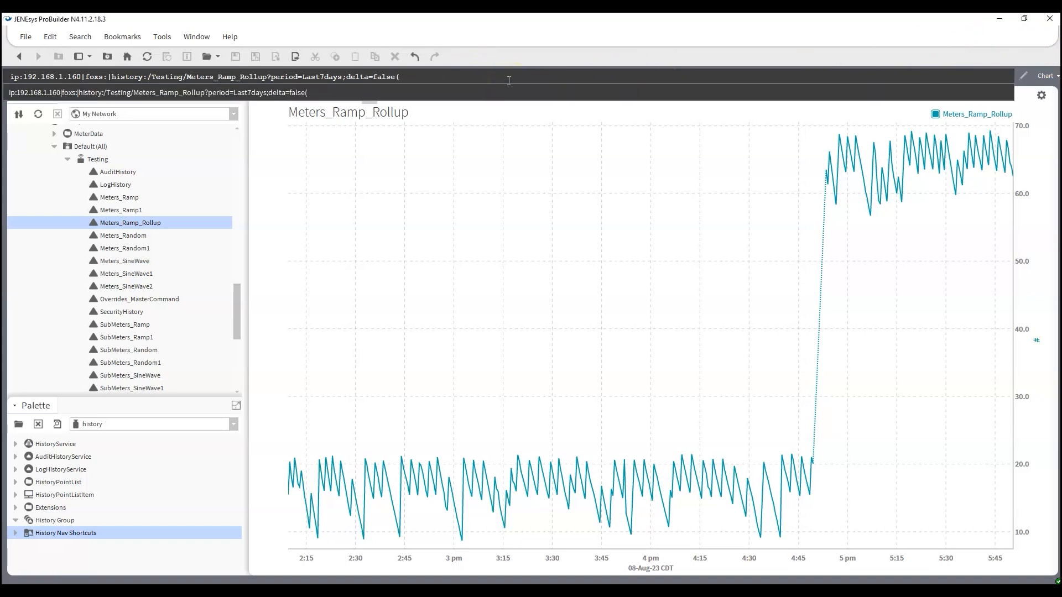
pyautogui.write('history')
pyautogui.press('BackSpace')
pyautogui.press('BackSpace')
pyautogui.press('BackSpace')
pyautogui.press('BackSpace')
pyautogui.press('BackSpace')
pyautogui.press('BackSpace')
pyautogui.press('BackSpace')
pyautogui.press('BackSpace')
pyautogui.press('BackSpace')
# - Append |bql:history:HistoryRollup.rollup(history:RollupInterval 'daily') to the Meters_Ramp_Rollup ord and run it as a daily rollup
pyautogui.write('|')
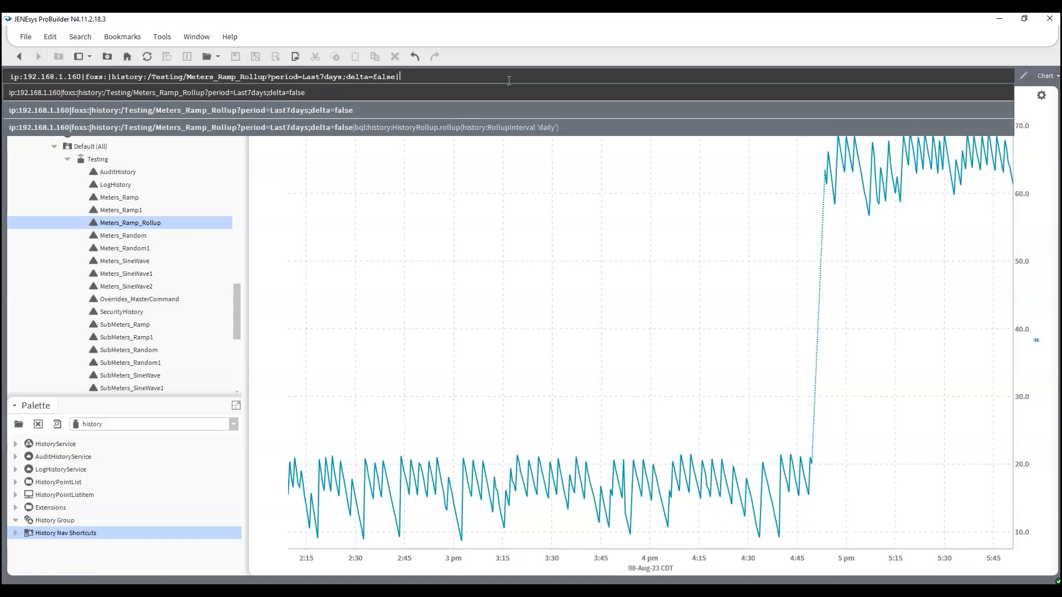
pyautogui.write('bql:')
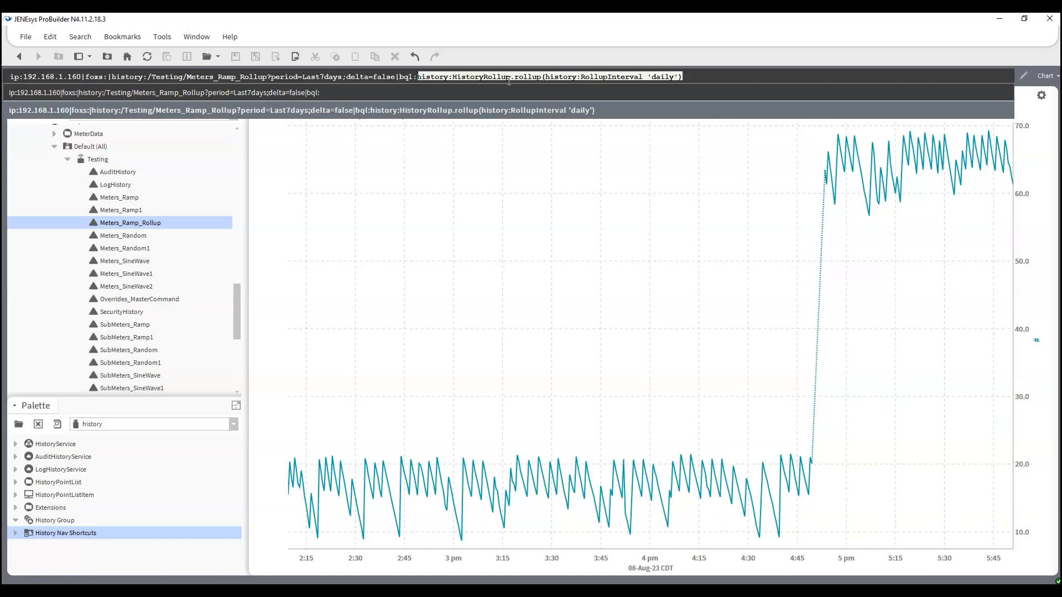
pyautogui.write('his')
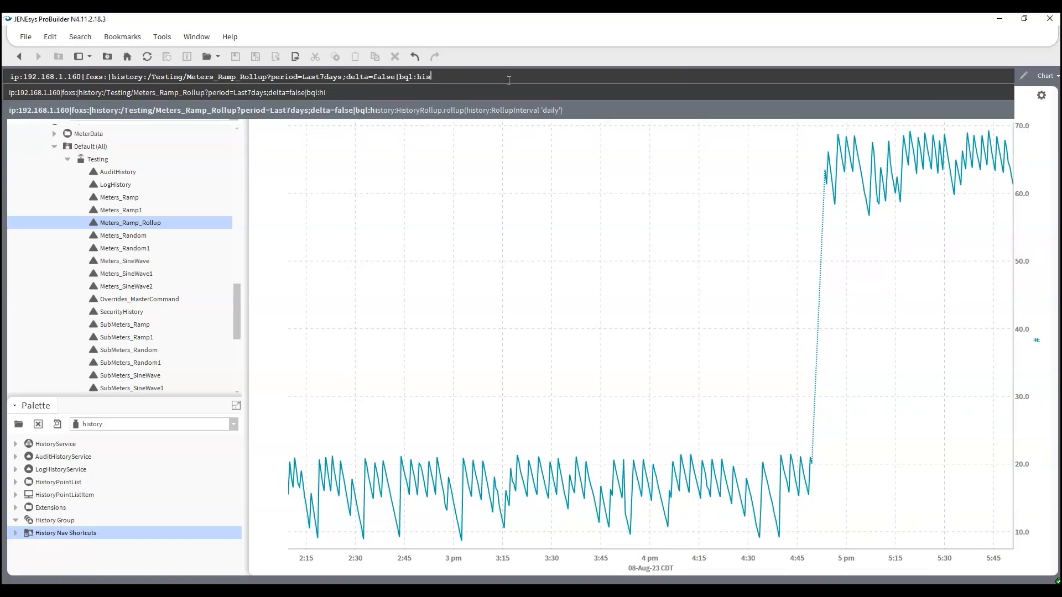
pyautogui.write('tory:History')
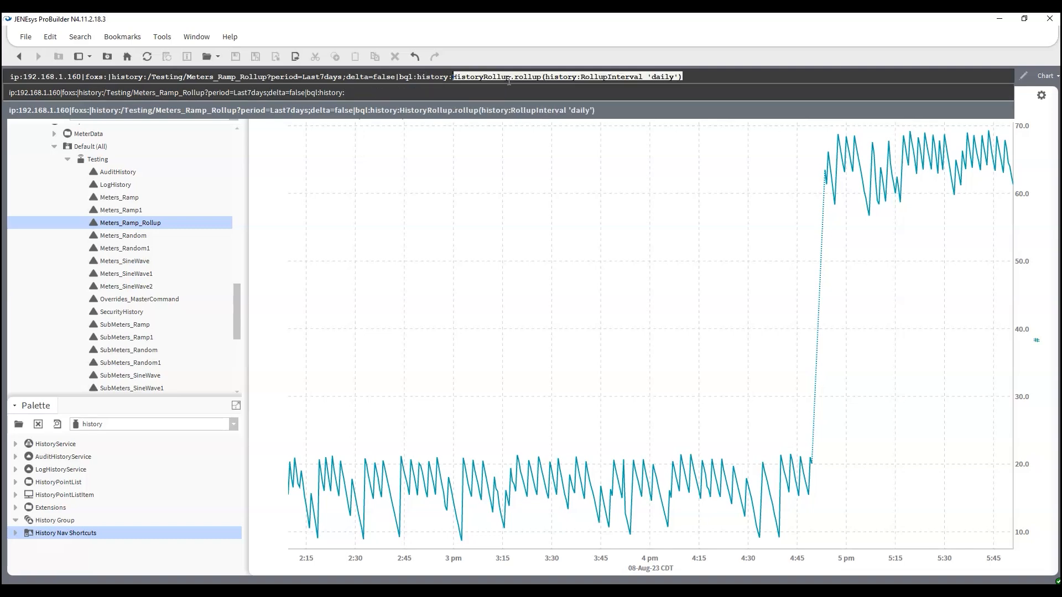
pyautogui.write('Ro')
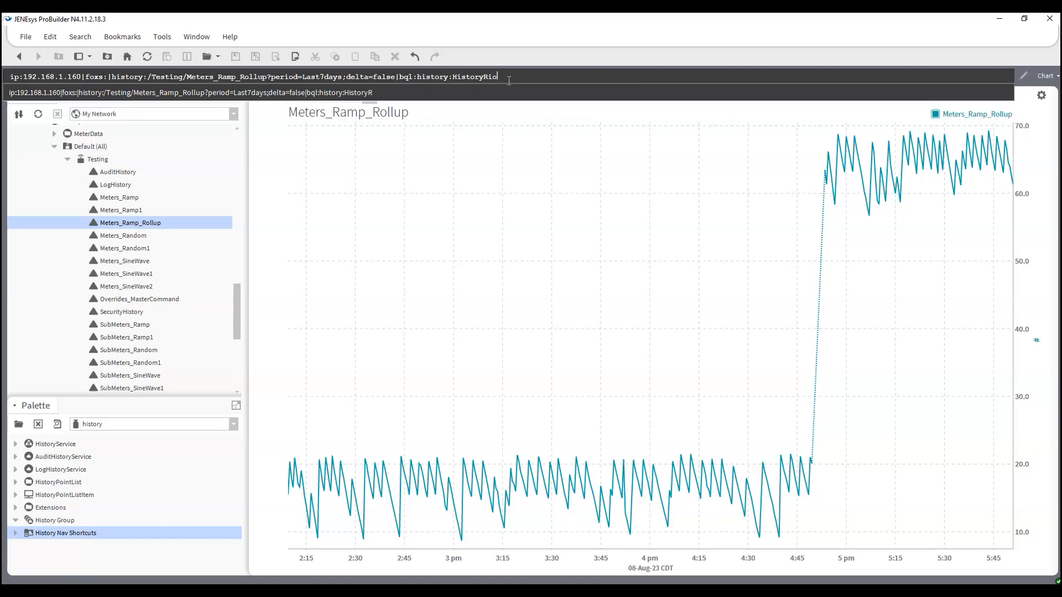
pyautogui.write('llup.r')
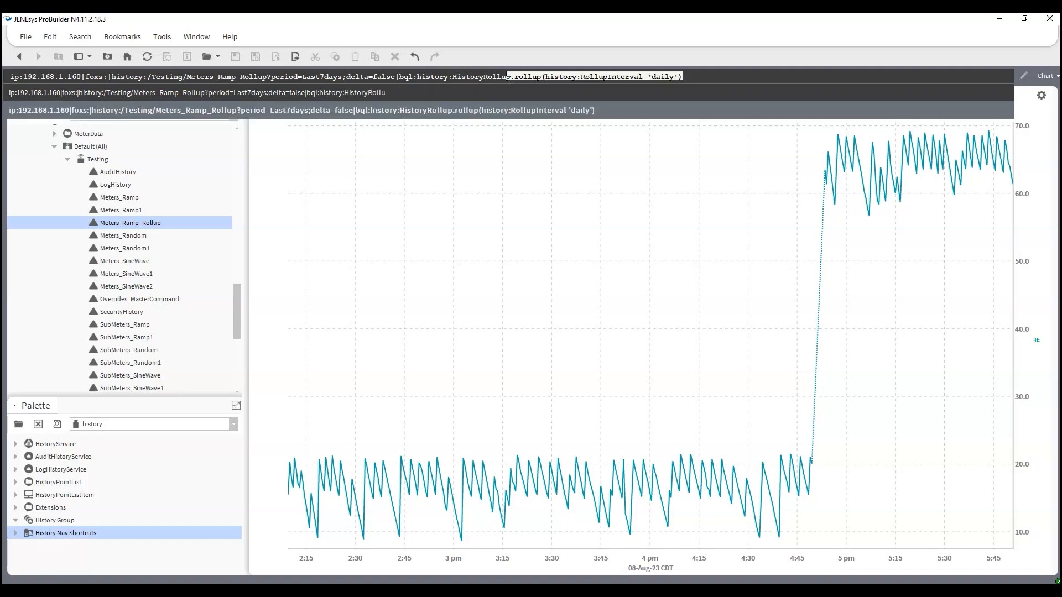
pyautogui.write('olluo')
pyautogui.press('BackSpace')
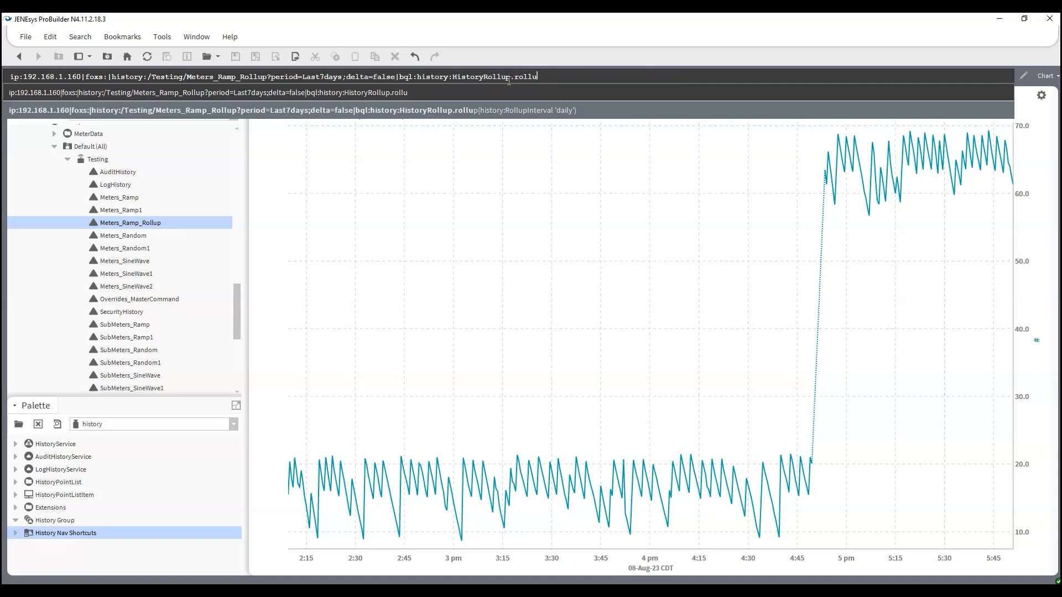
pyautogui.write('p(')
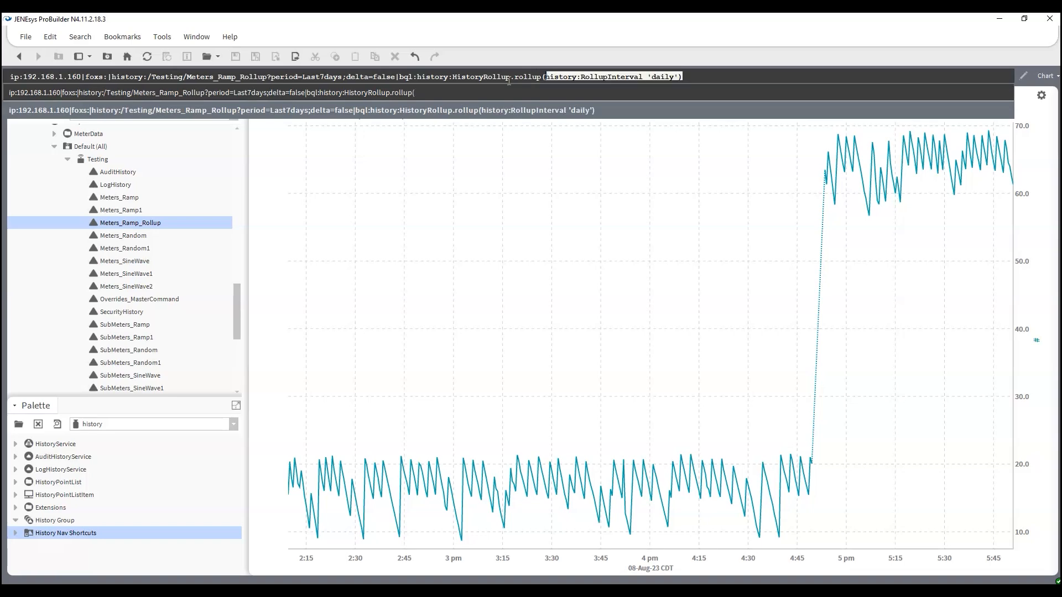
pyautogui.write('history:RollupInter')
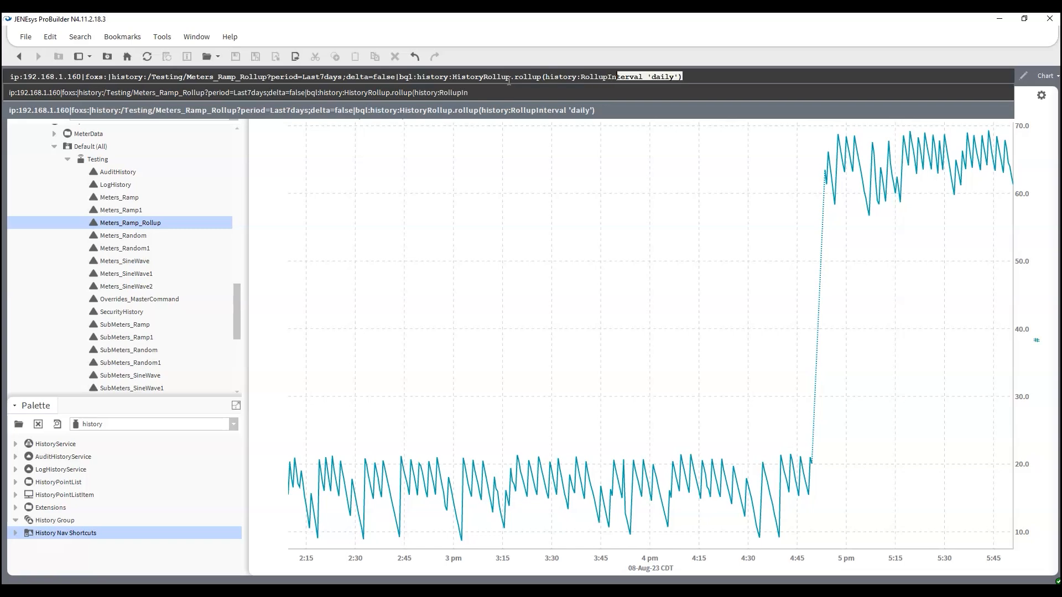
pyautogui.write("val 'daily")
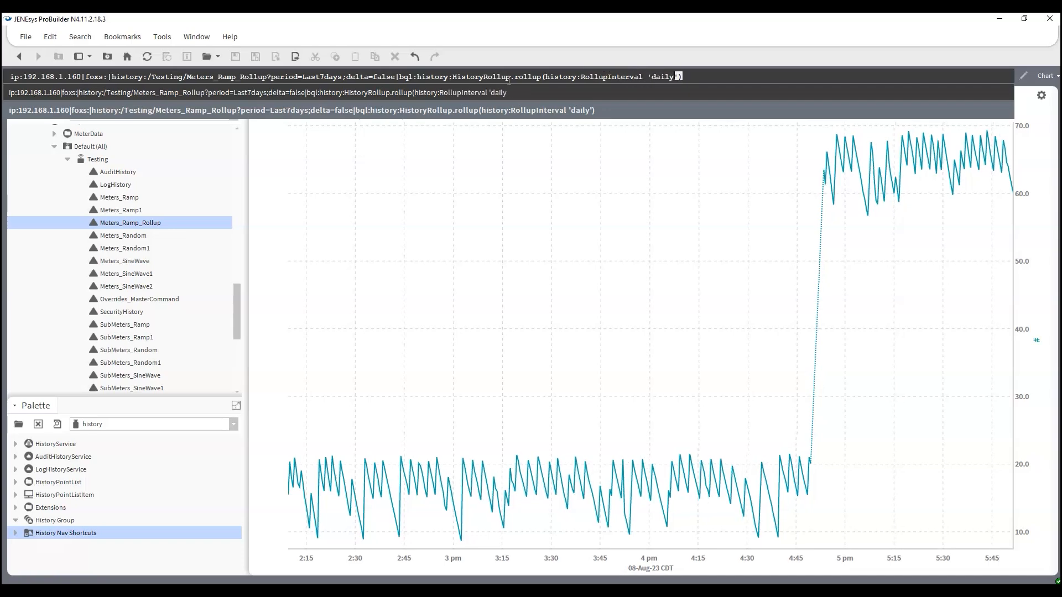
pyautogui.write("'")
pyautogui.press('Return')
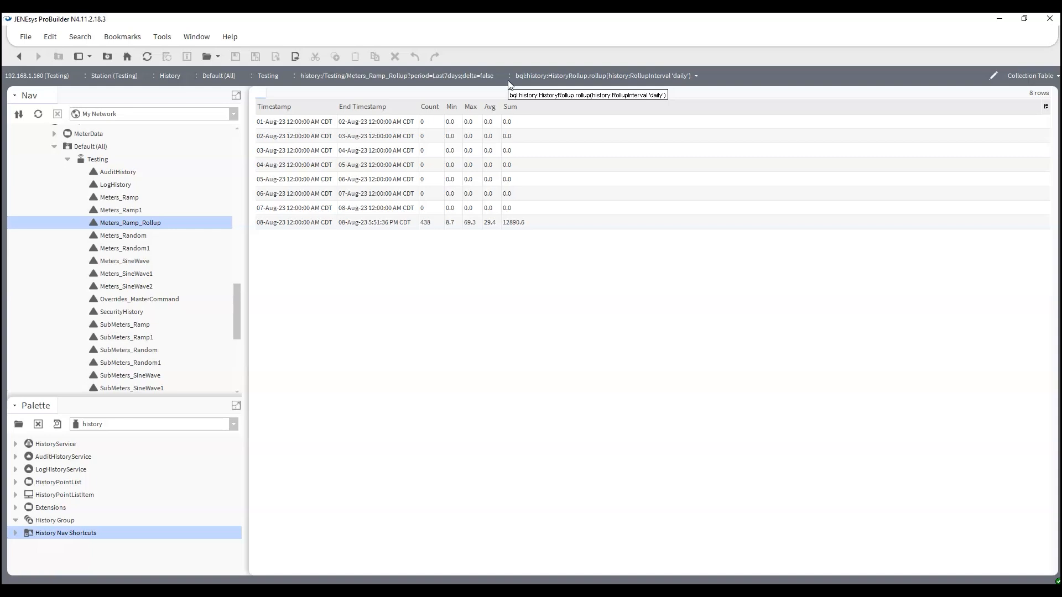
# - Append |bql:select timestamp.date as 'Date', timestamp.weekday as 'Day', sum as 'Total' to the daily rollup ord and run it
pyautogui.click(733, 73)
pyautogui.click(734, 74)
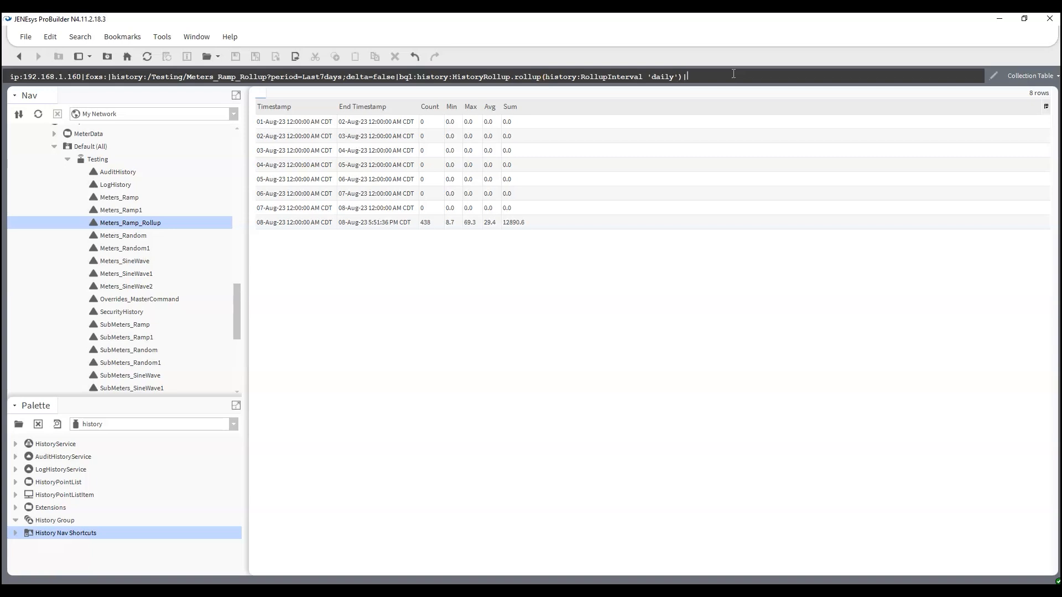
pyautogui.write('blq:')
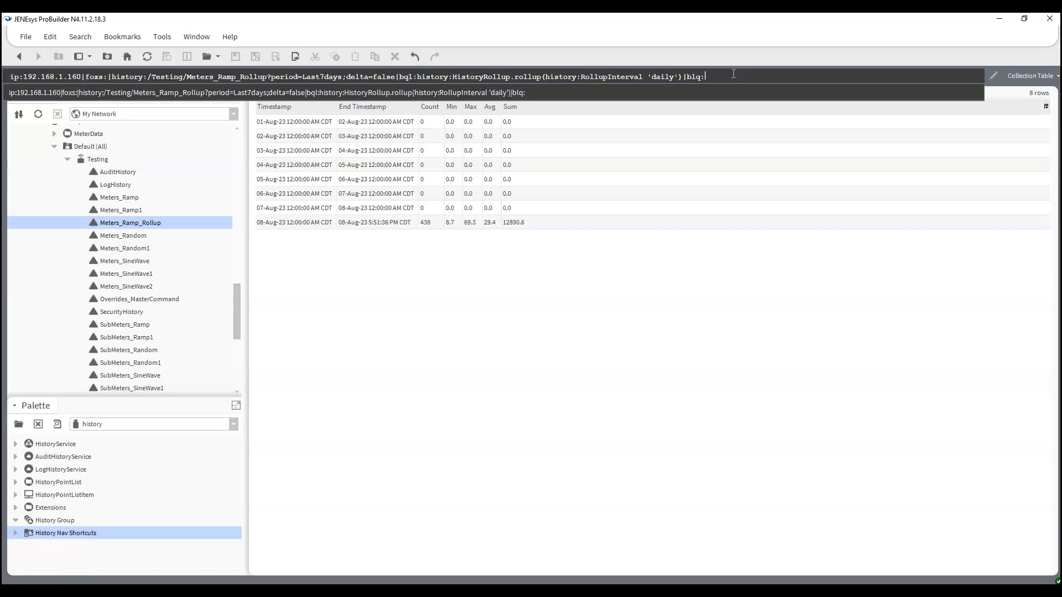
pyautogui.press('BackSpace')
pyautogui.press('BackSpace')
pyautogui.press('BackSpace')
pyautogui.write('ql:select')
pyautogui.write('timestamp.date')
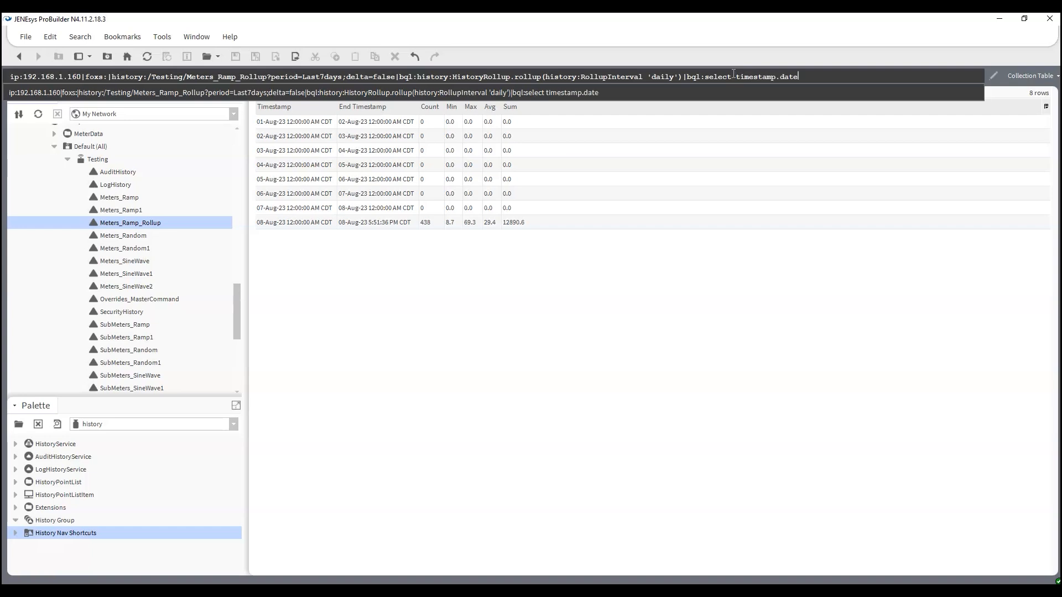
pyautogui.write("as 'Date', timestamp.")
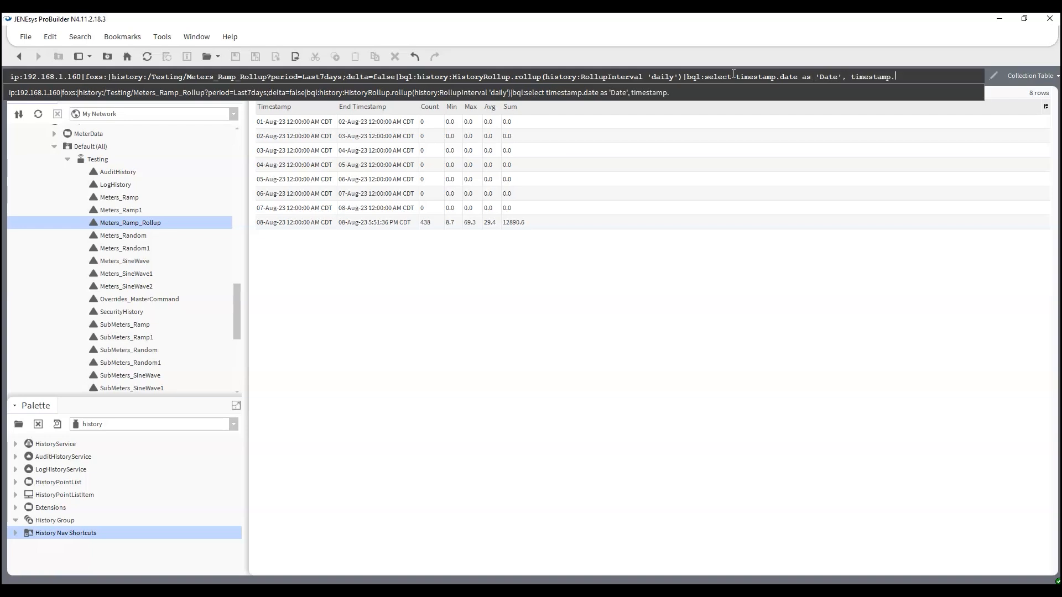
pyautogui.write("weekday as 'Day")
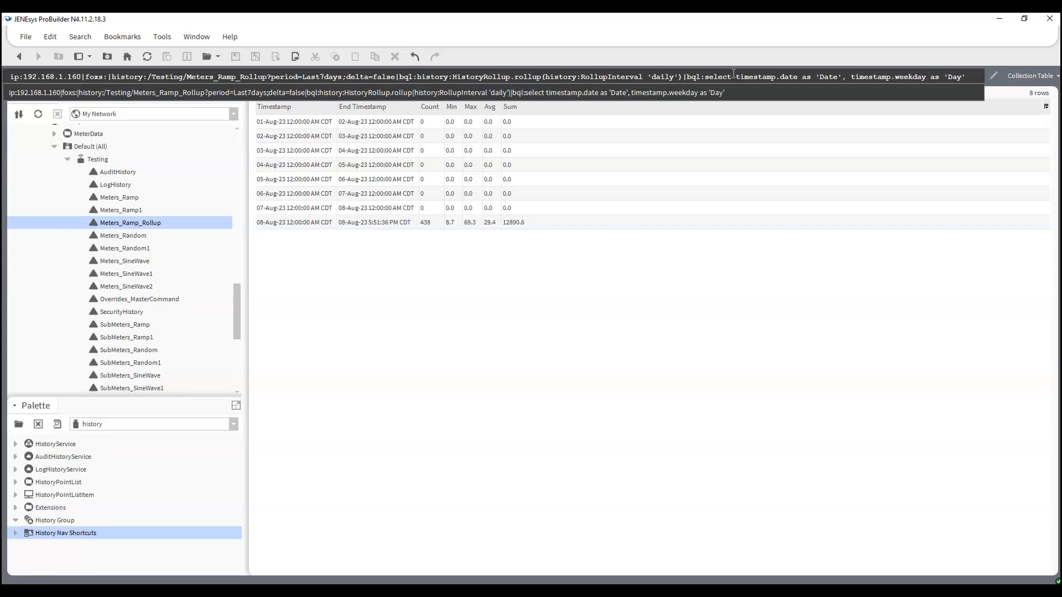
pyautogui.write("', sum as 'Total'")
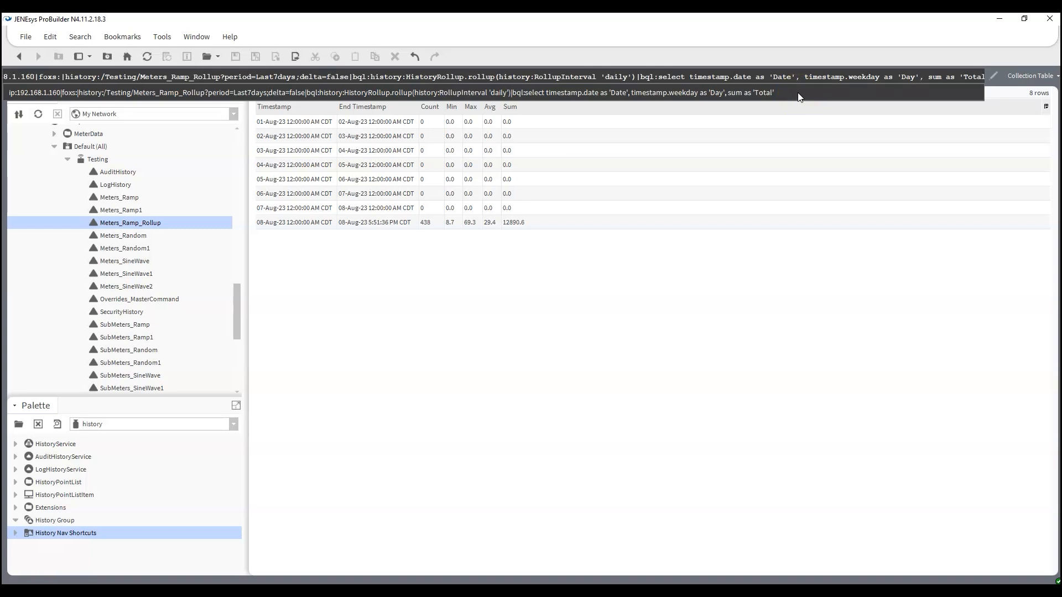
pyautogui.press('Return')
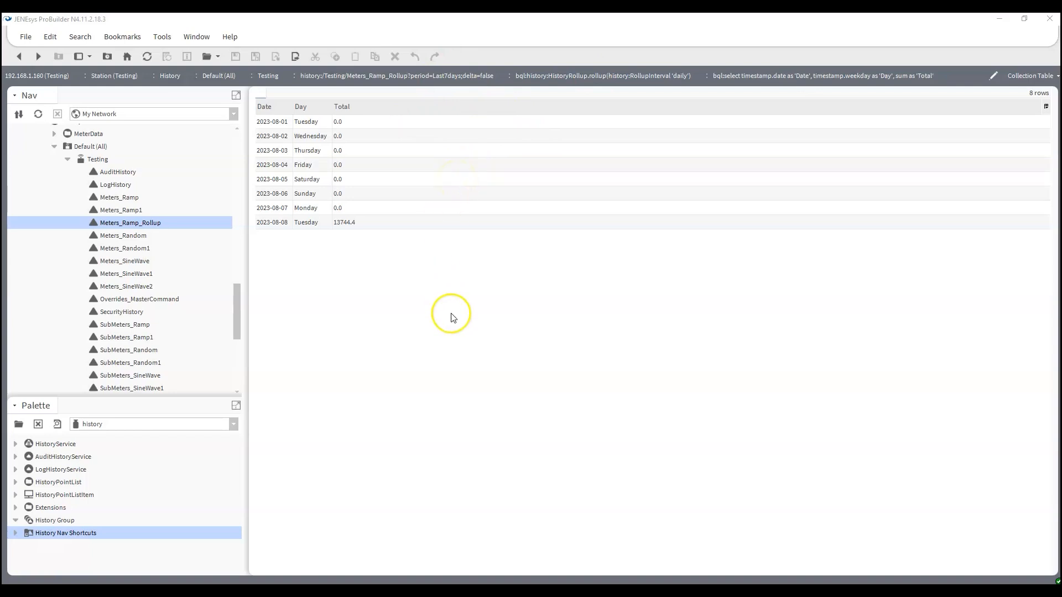
# - Set the delta parameter in the rollup query's ord to true and run the query
pyautogui.hotkey('ctrl', 'l')
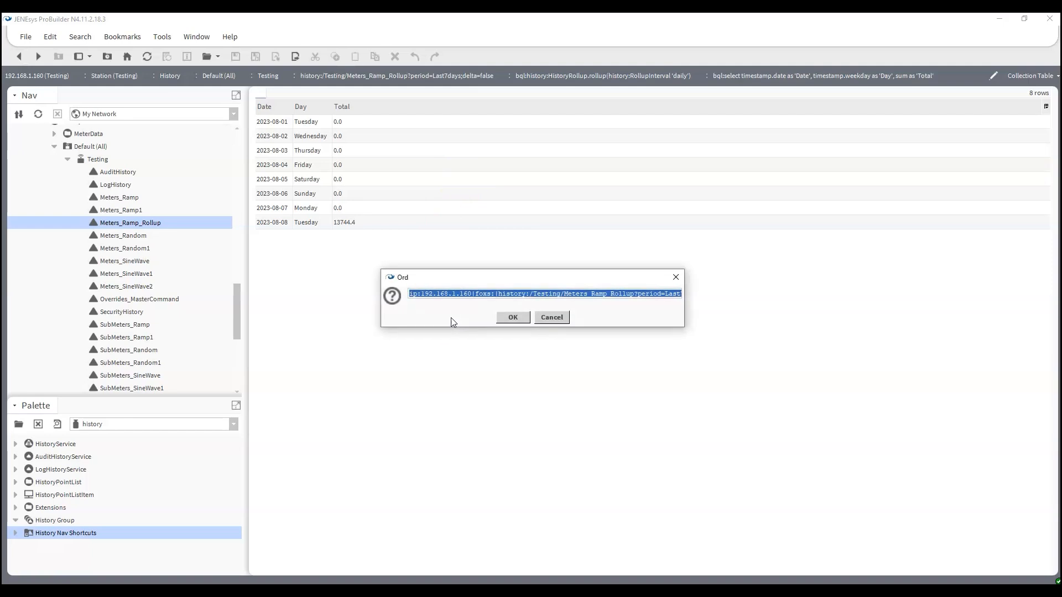
pyautogui.moveTo(665, 294); pyautogui.dragTo(692, 296)
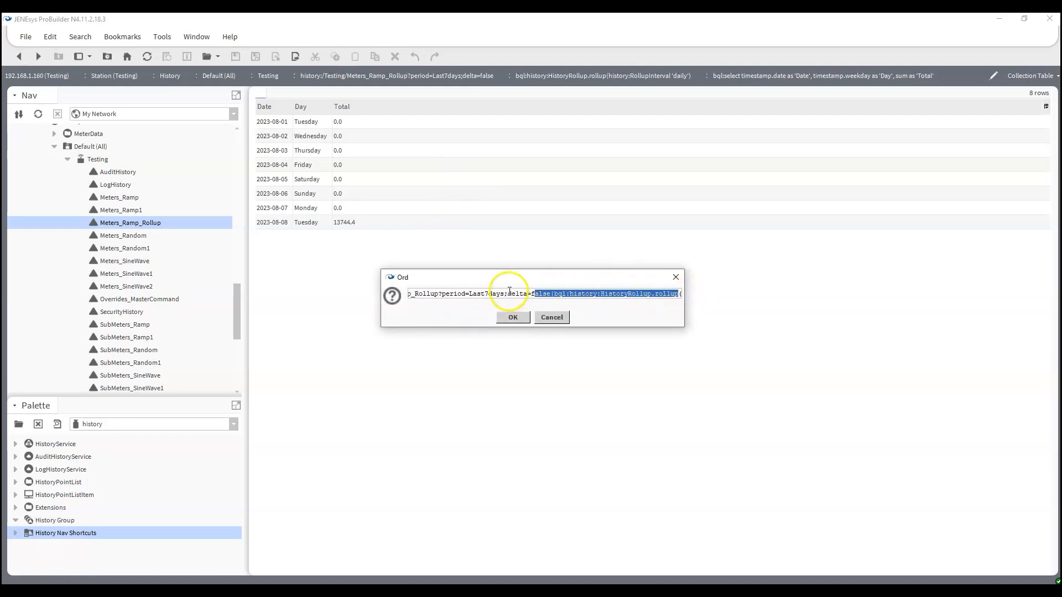
pyautogui.click(530, 294)
pyautogui.moveTo(532, 293); pyautogui.dragTo(548, 295)
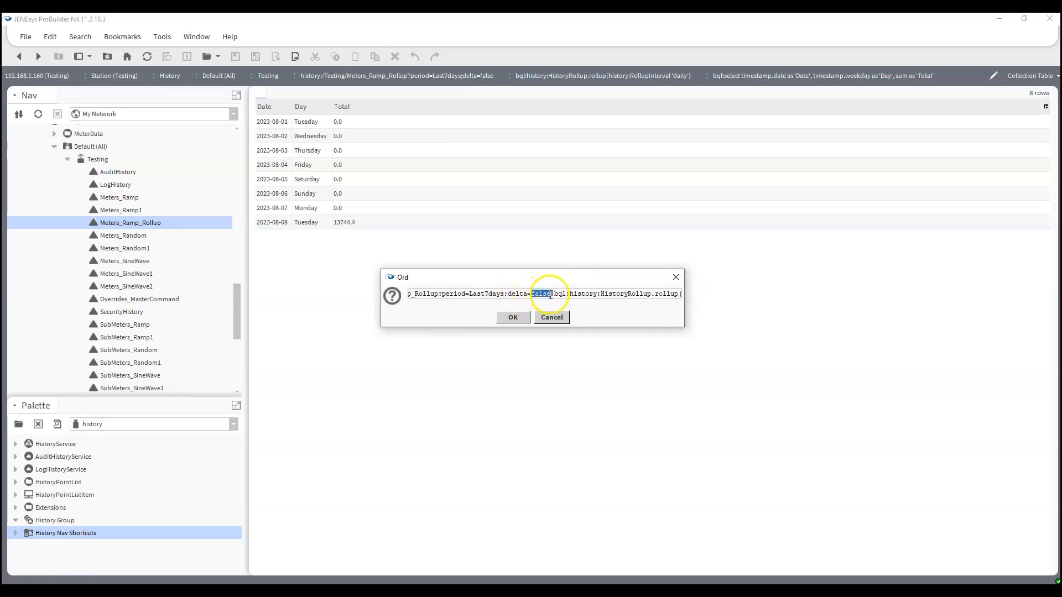
pyautogui.write('true')
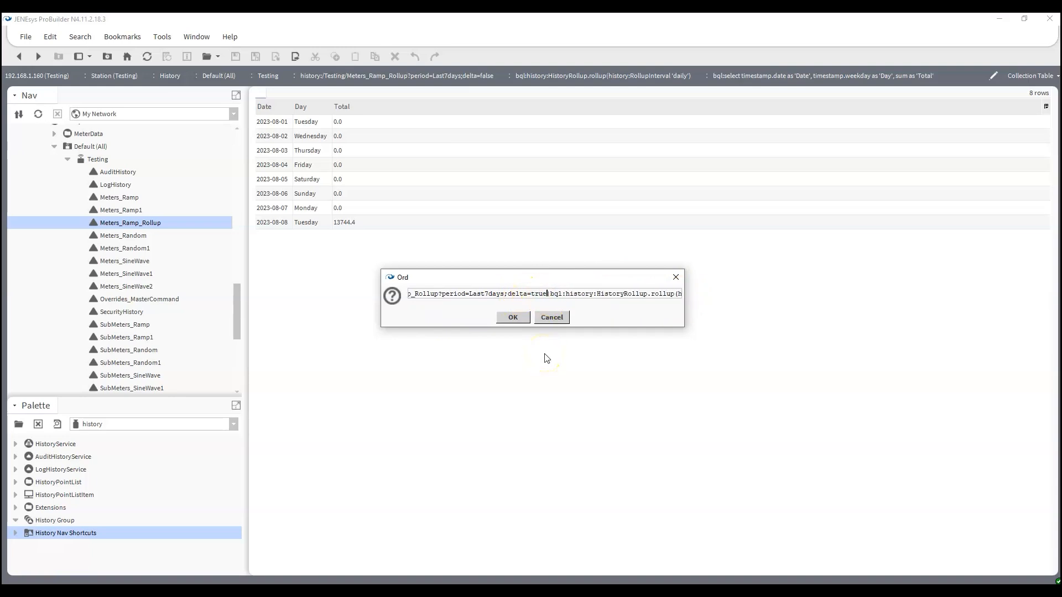
pyautogui.press('Return')
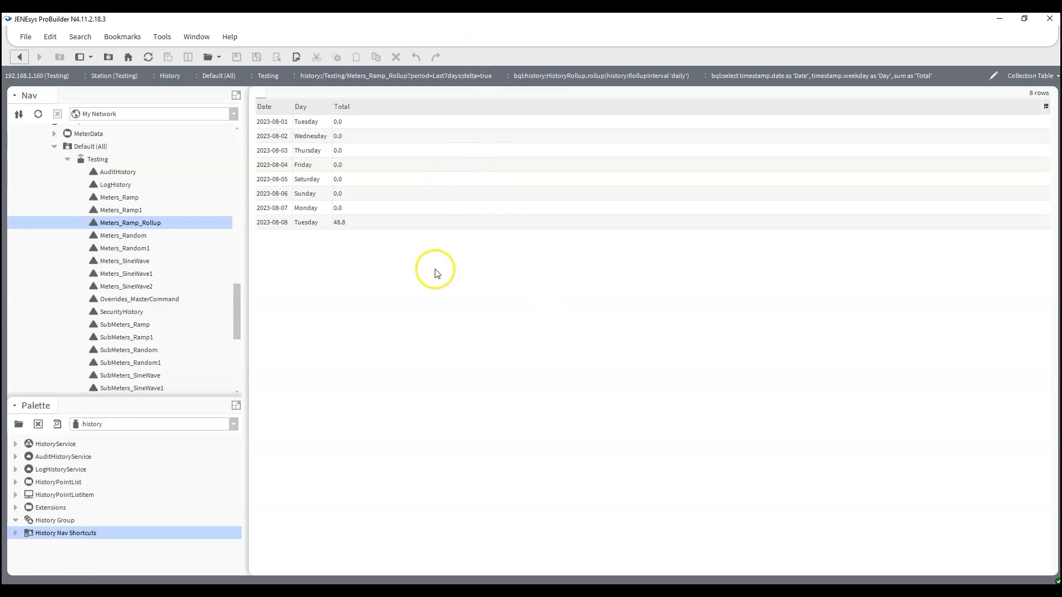
# - Set the rollup query's delta parameter back to false in the ord and rerun the query
pyautogui.hotkey('ctrl', 'l')
pyautogui.moveTo(564, 293); pyautogui.dragTo(719, 306)
pyautogui.moveTo(429, 294); pyautogui.dragTo(410, 294)
pyautogui.moveTo(498, 294); pyautogui.dragTo(375, 292)
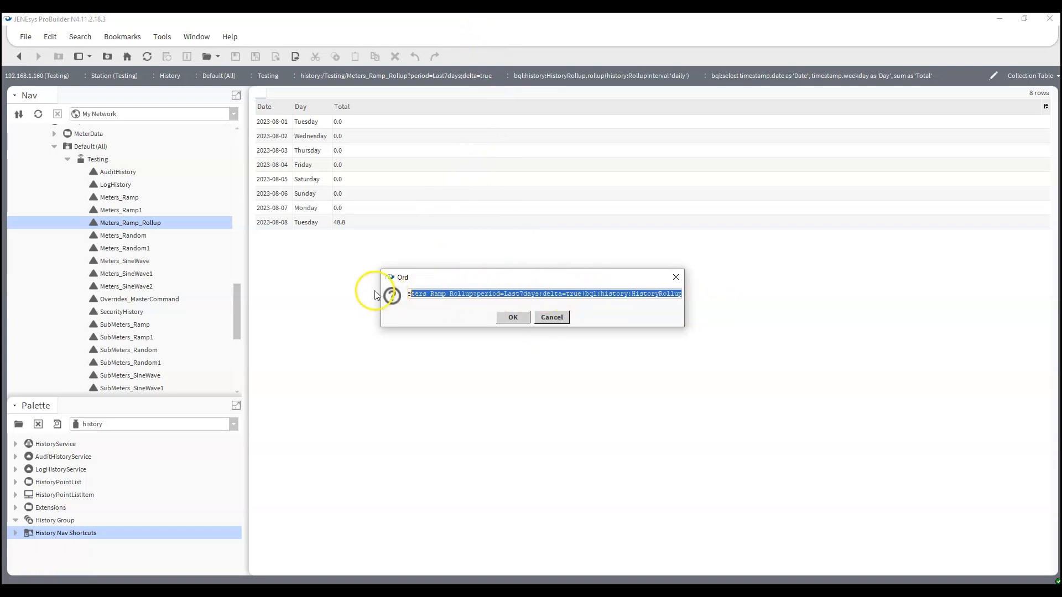
pyautogui.click(504, 294)
pyautogui.moveTo(564, 294); pyautogui.dragTo(582, 295)
pyautogui.write('false')
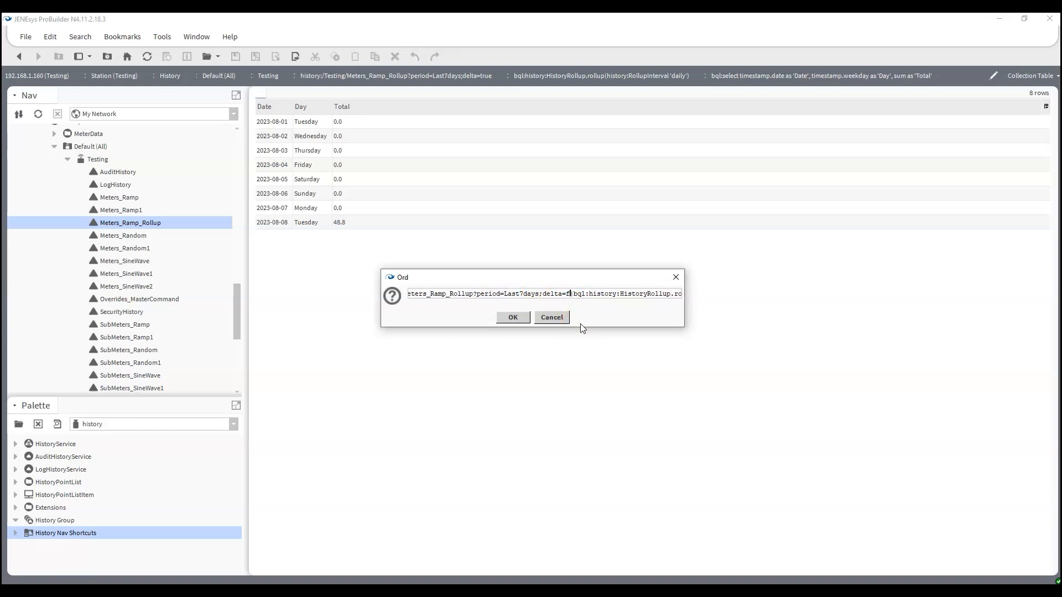
pyautogui.press('Return')
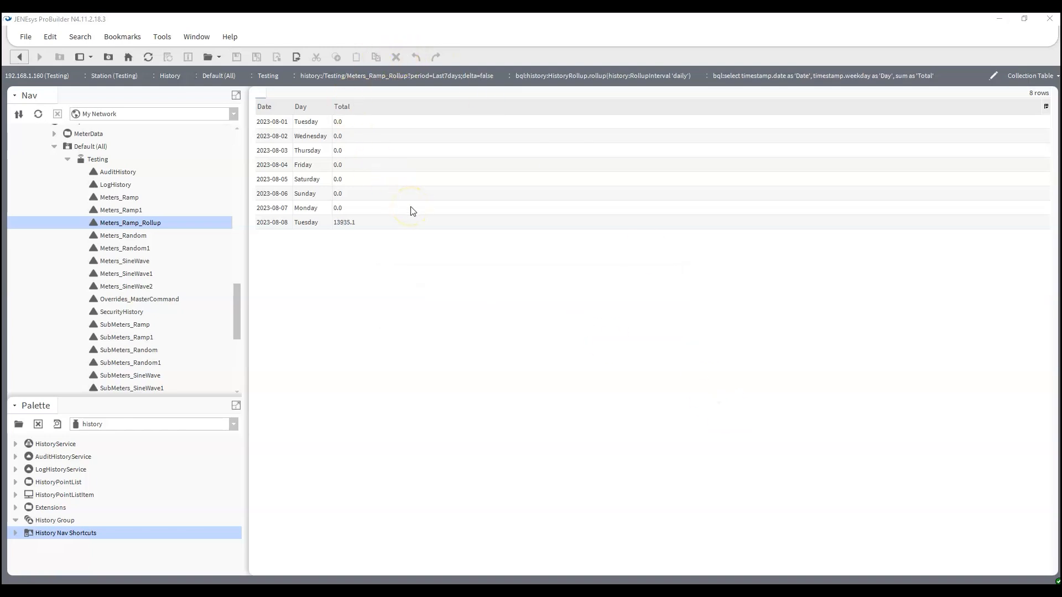
# - Set the period in the rollup query's ord to YearToDate, run it, and look through the daily totals
pyautogui.hotkey('ctrl', 'l')
pyautogui.moveTo(587, 294); pyautogui.dragTo(663, 295)
pyautogui.write('Year')
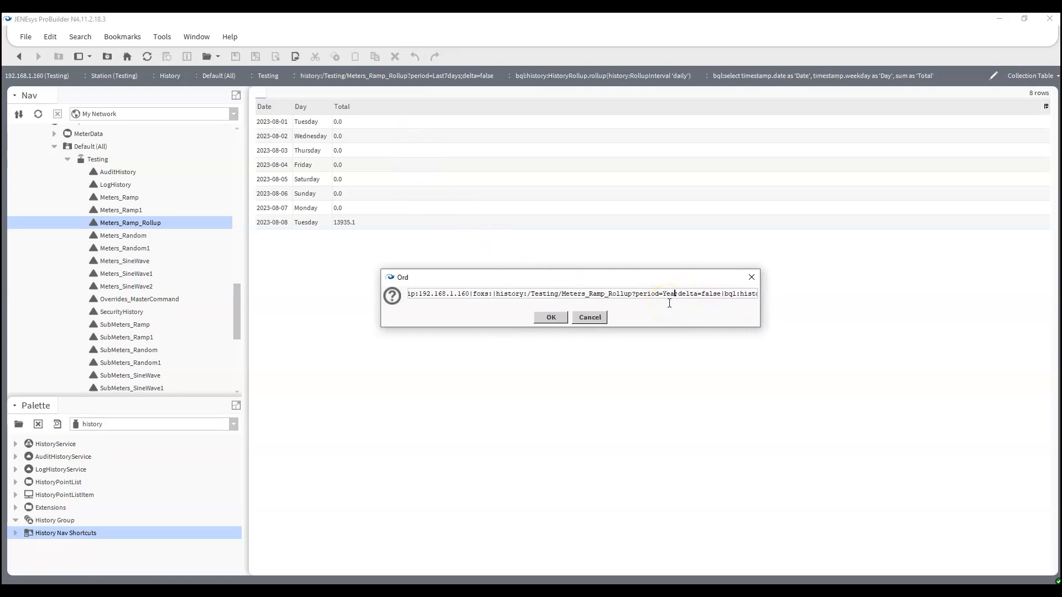
pyautogui.write('ToDate')
pyautogui.press('Return')
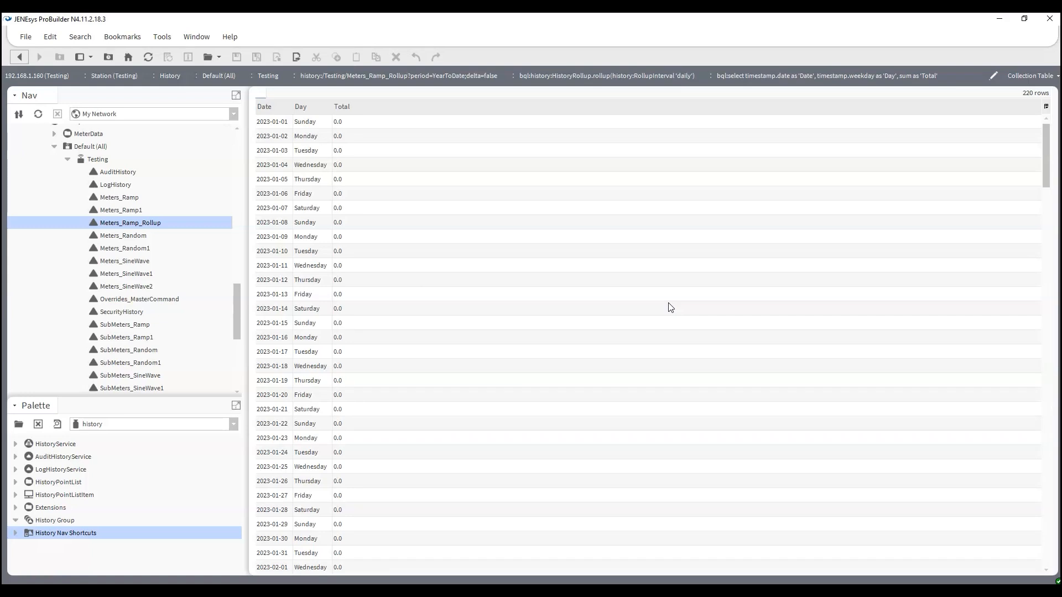
pyautogui.scroll(-17, 620, 208)
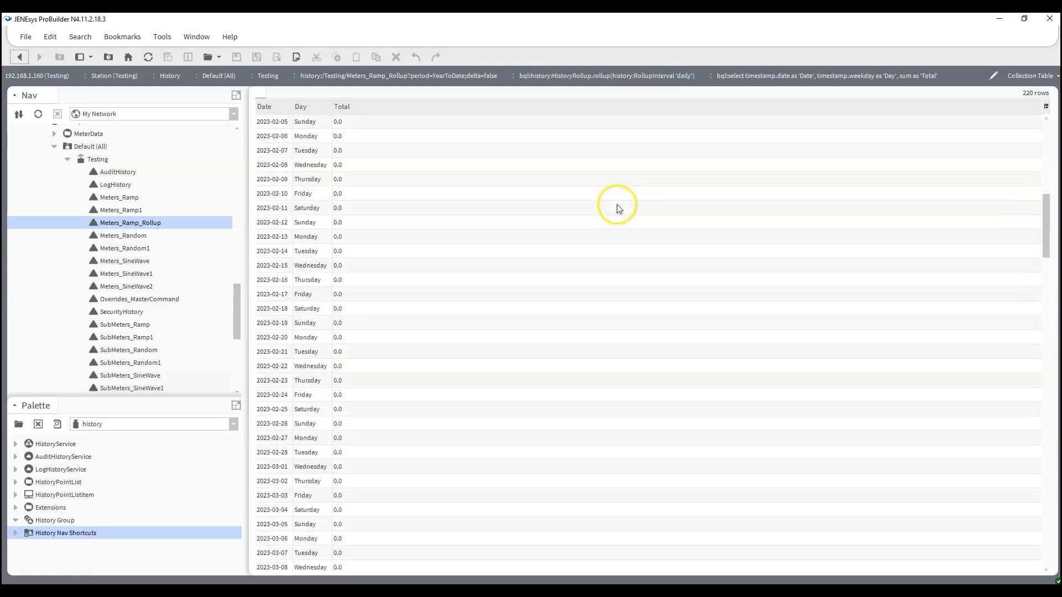
pyautogui.scroll(-16, 613, 211)
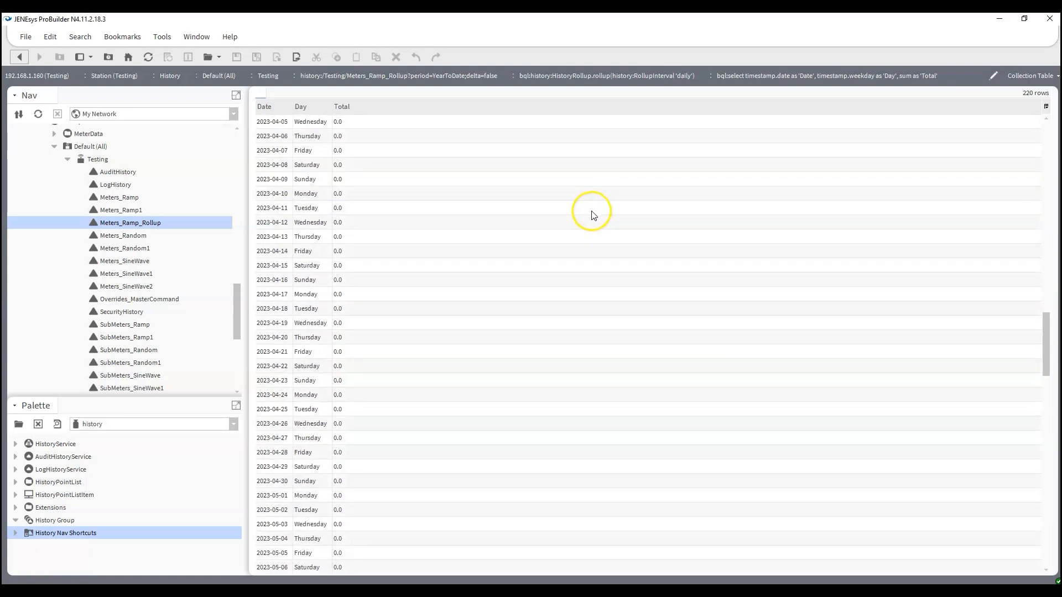